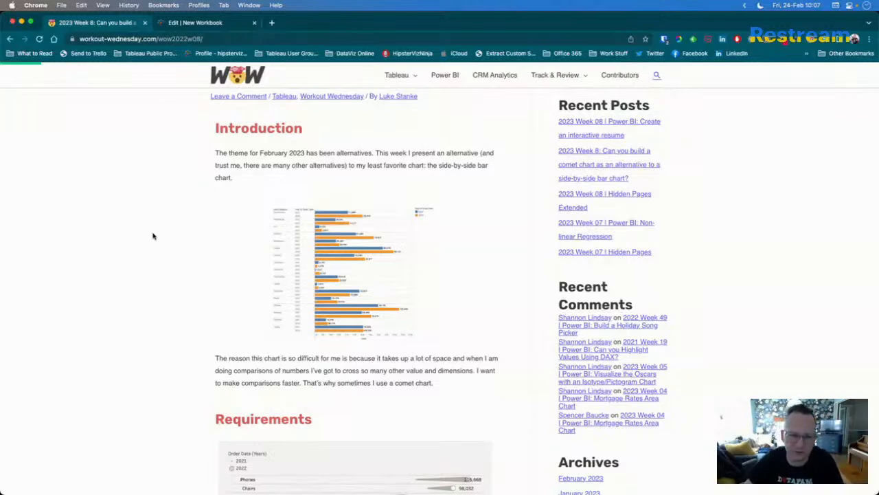
# - Read the challenge page's comet chart example, its list of requirements and the dataset note
pyautogui.press('super+Tab')
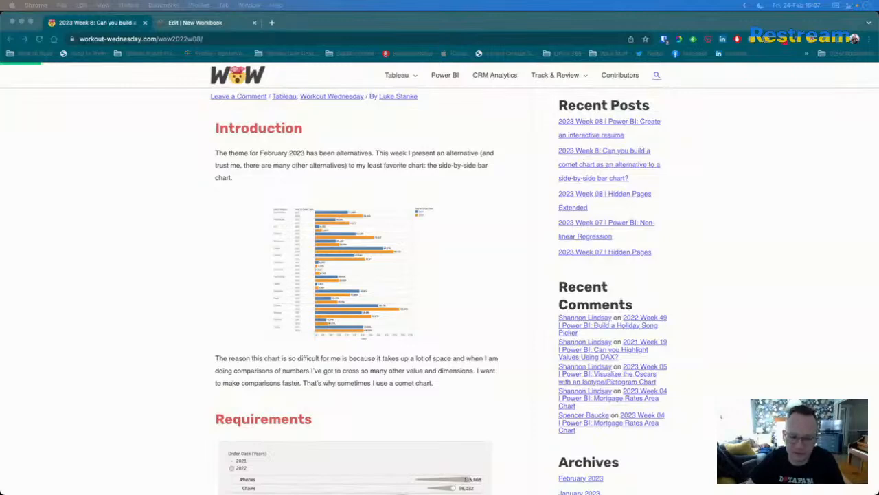
pyautogui.scroll(-5, 193, 314)
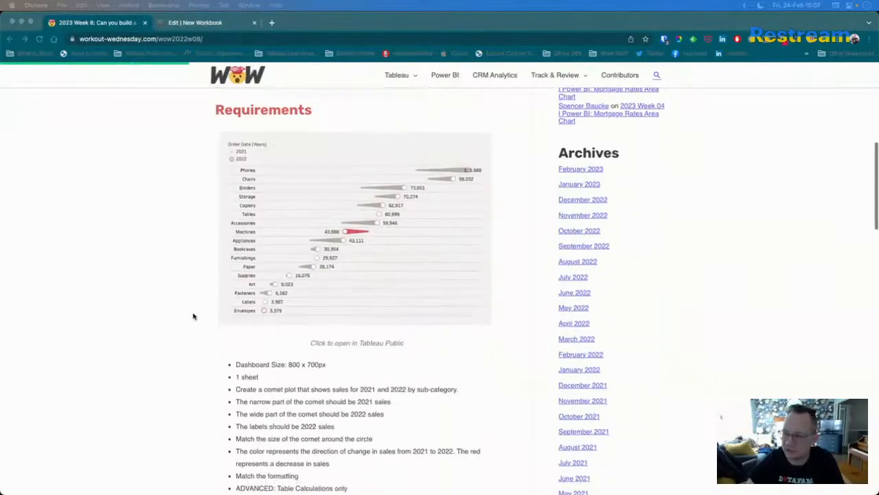
pyautogui.scroll(2, 193, 316)
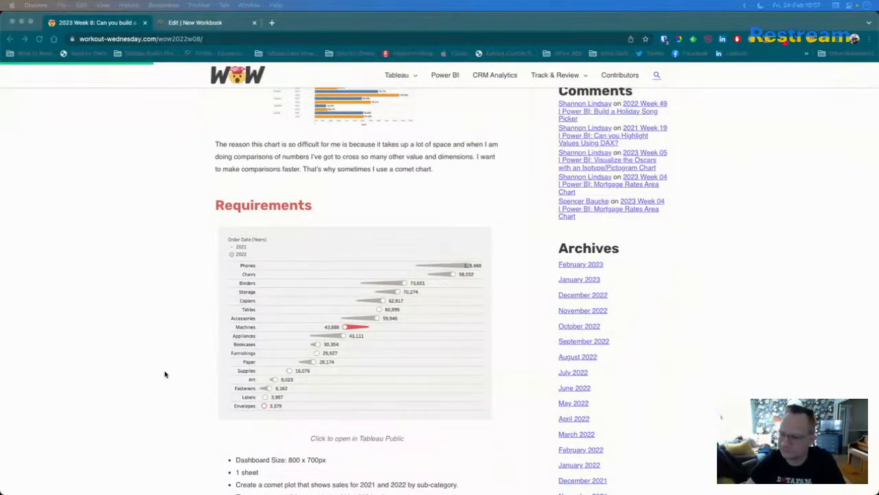
pyautogui.scroll(-1, 165, 390)
pyautogui.scroll(-5, 165, 391)
pyautogui.scroll(2, 165, 390)
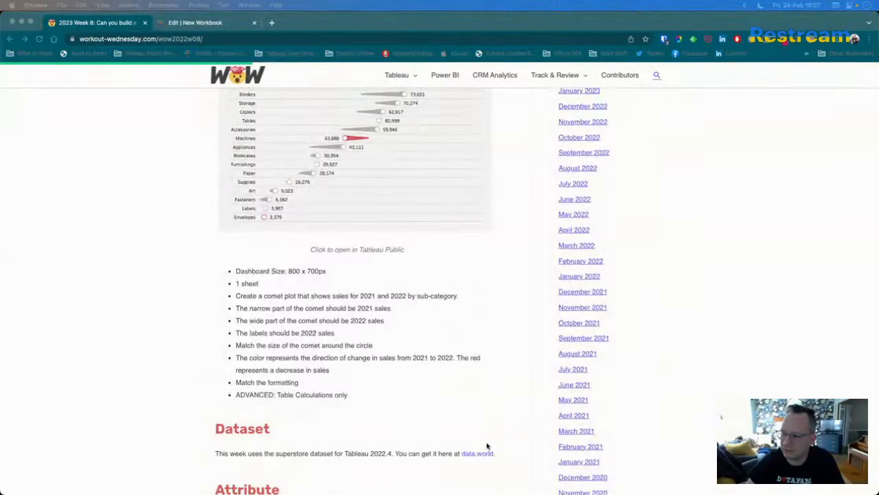
pyautogui.click(198, 22)
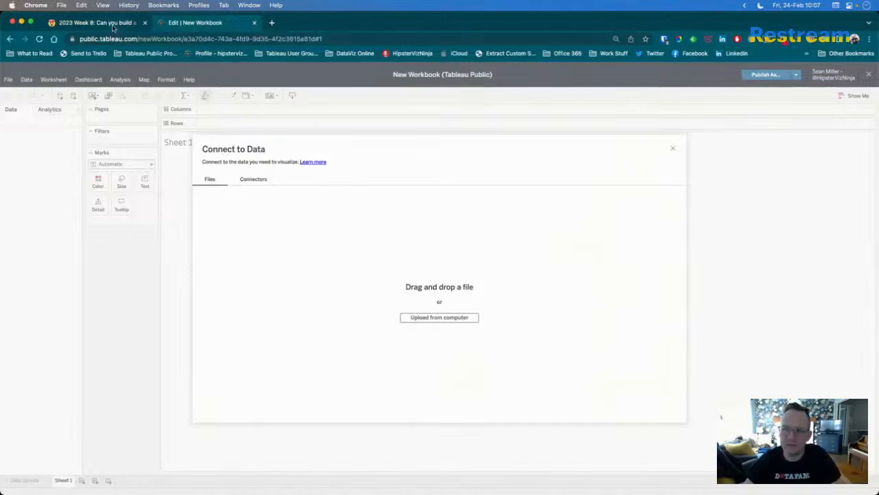
pyautogui.click(114, 26)
pyautogui.scroll(2, 186, 222)
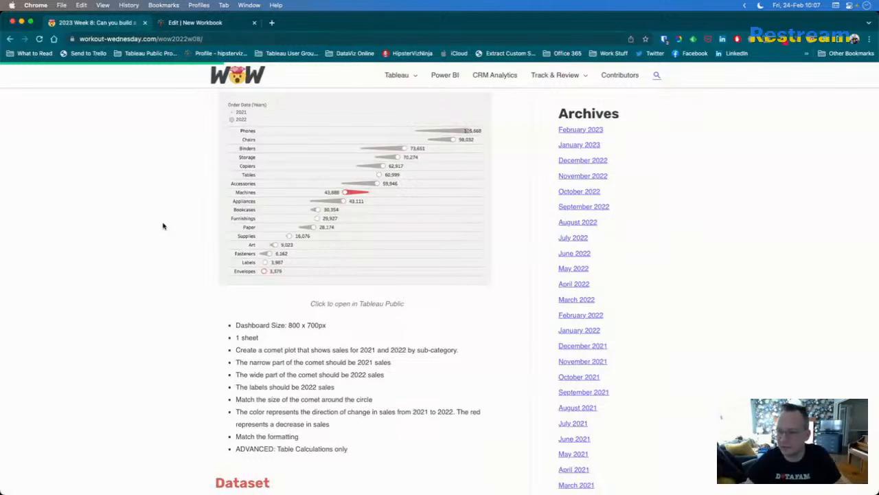
# - Close the empty Tableau Public workbook and create a new viz from the profile page
pyautogui.click(195, 23)
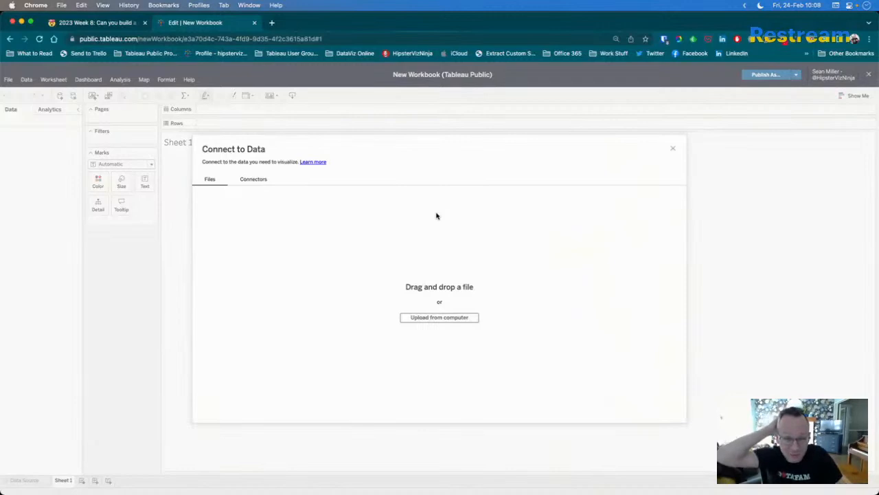
pyautogui.click(673, 147)
pyautogui.click(870, 75)
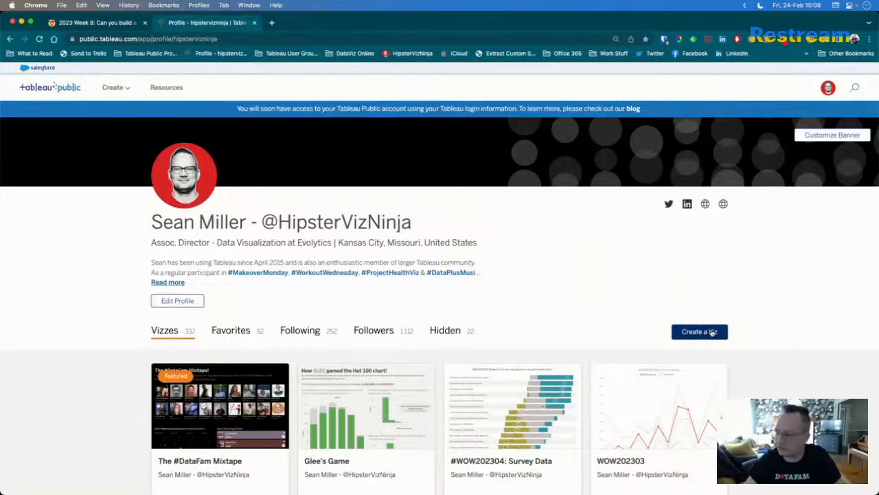
pyautogui.click(115, 87)
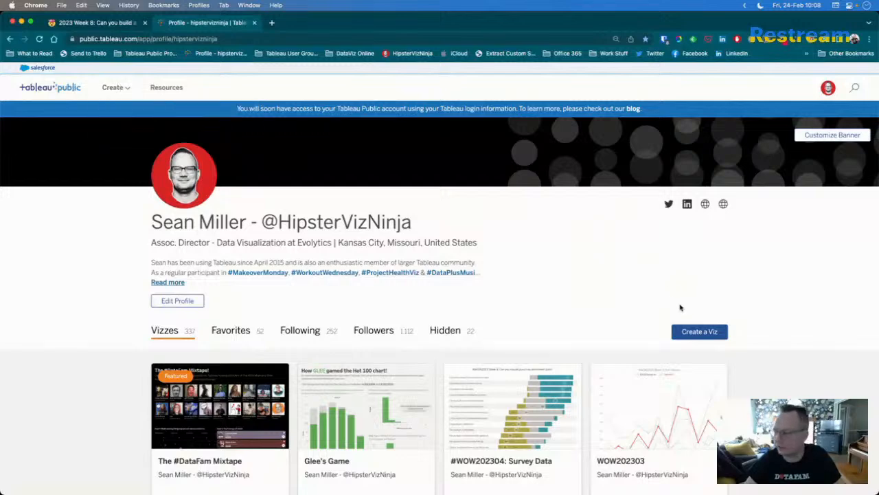
pyautogui.click(690, 333)
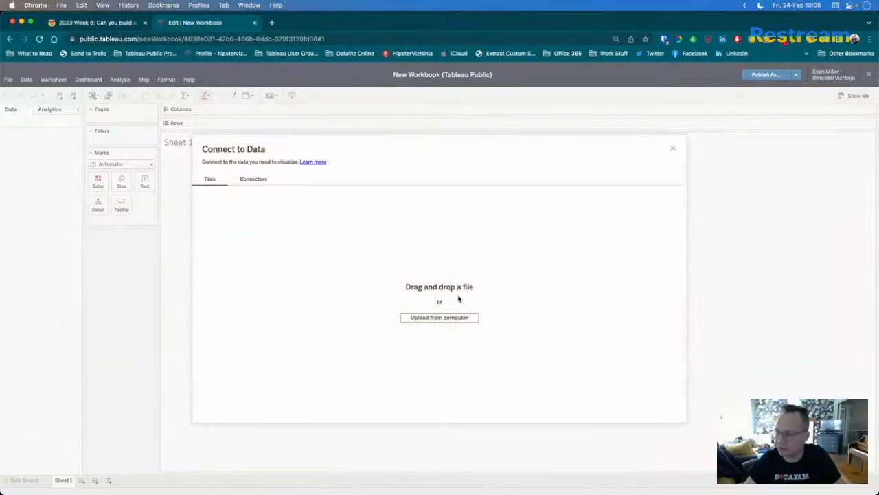
# - Start a data file upload from the computer and browse to the Datasources folder in My Tableau Repository
pyautogui.click(435, 319)
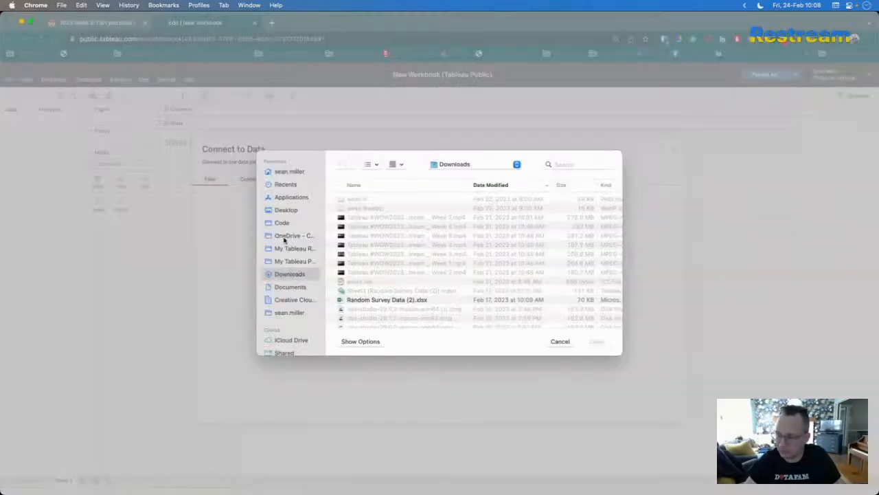
pyautogui.click(297, 262)
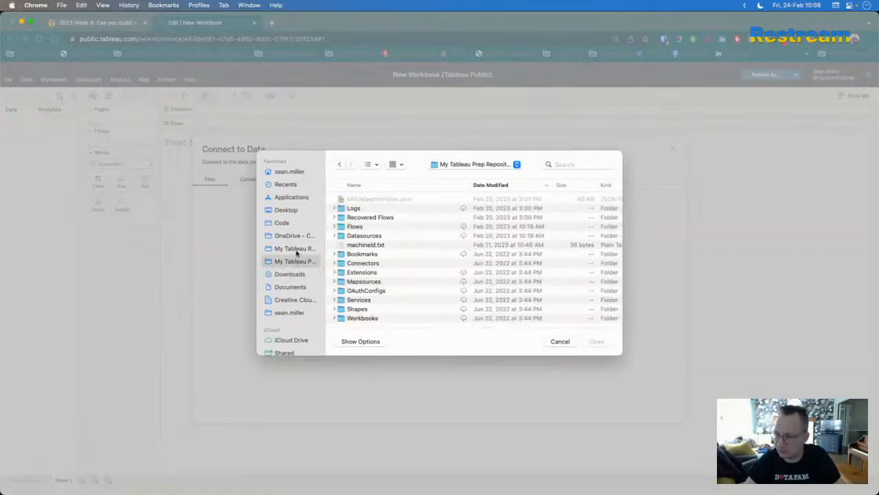
pyautogui.click(293, 248)
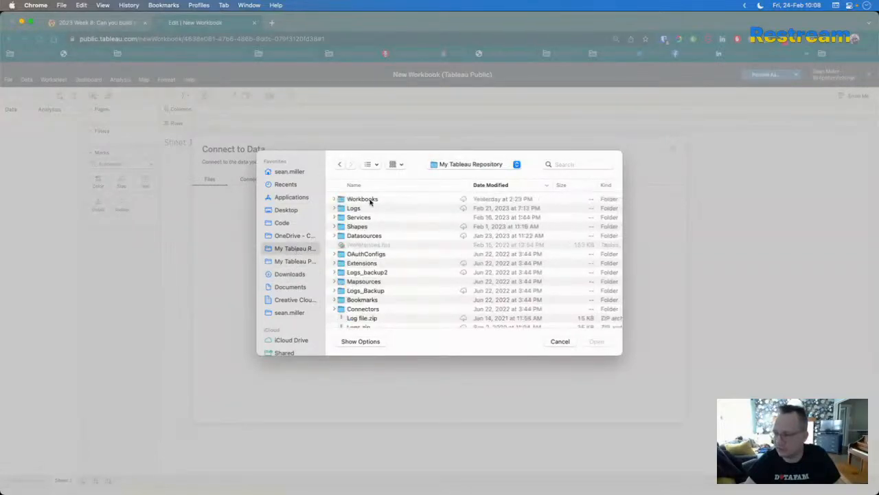
pyautogui.click(362, 237)
pyautogui.doubleClick(360, 237)
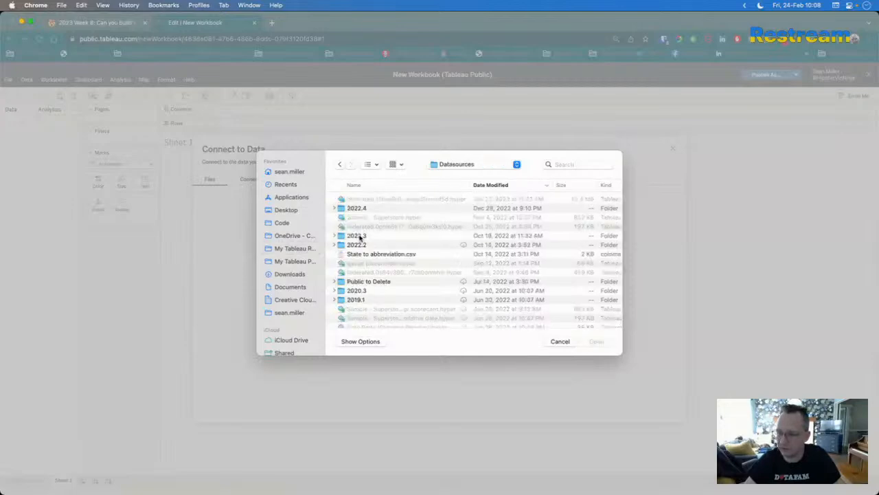
# - Upload Sample - Superstore.xls from the en_US-US folder inside 2022.4 to connect it as the data source
pyautogui.doubleClick(359, 208)
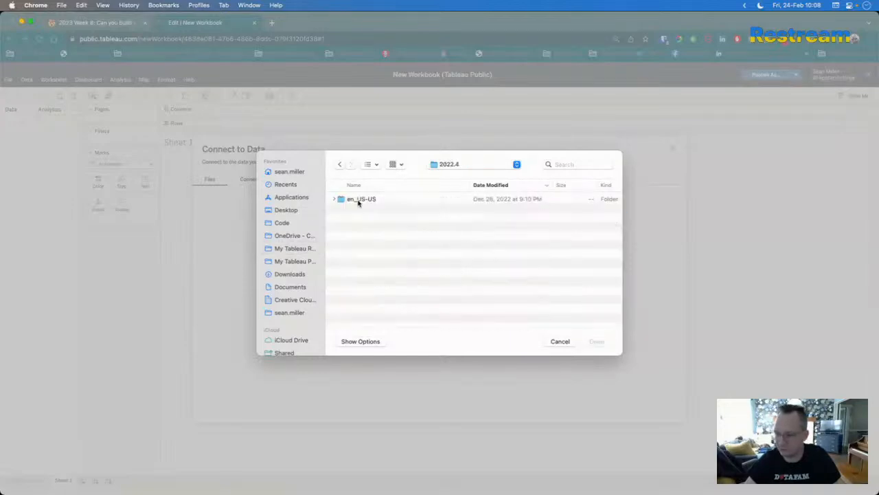
pyautogui.click(358, 200)
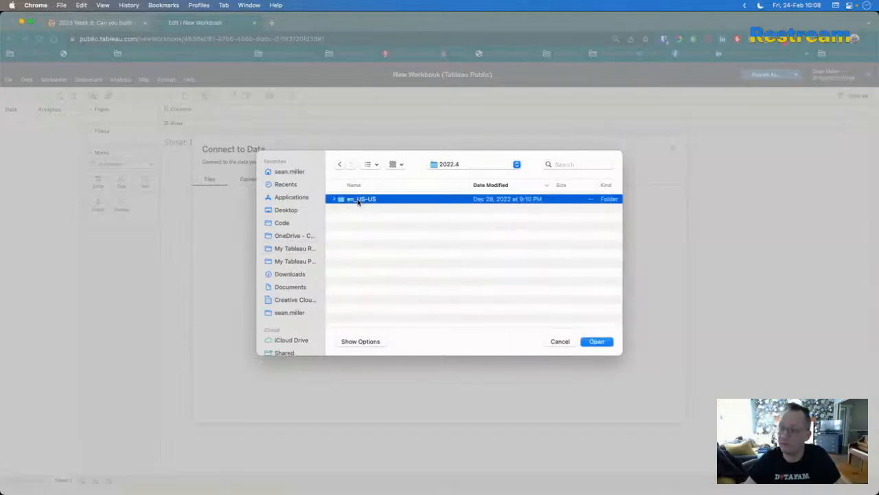
pyautogui.doubleClick(359, 200)
pyautogui.click(341, 165)
pyautogui.click(340, 165)
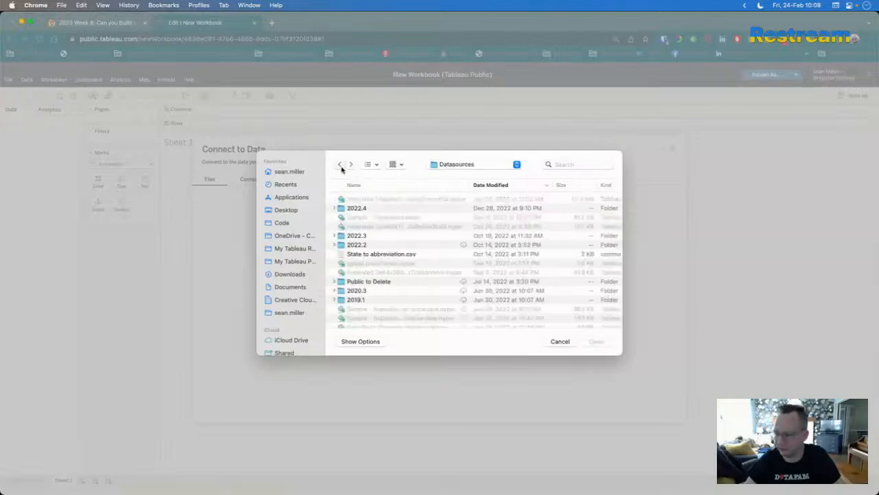
pyautogui.doubleClick(363, 208)
pyautogui.doubleClick(361, 200)
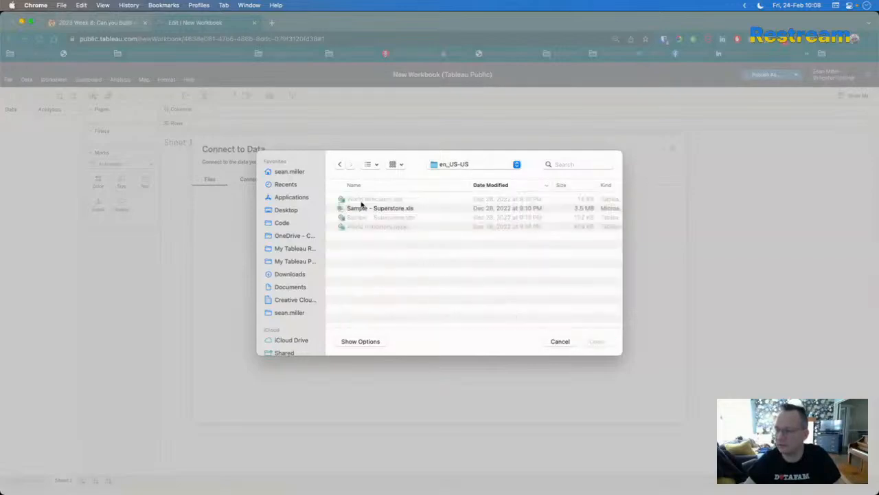
pyautogui.doubleClick(382, 208)
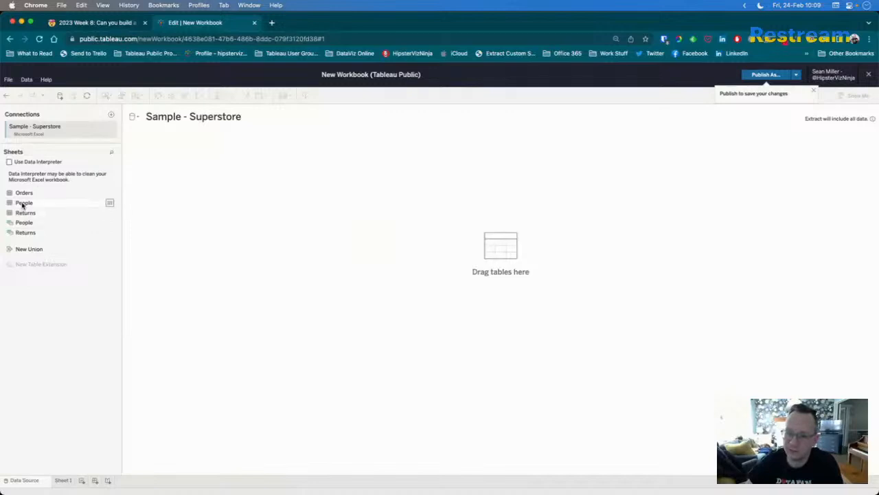
# - Add the Orders table to the data source and check the challenge page for the years required
pyautogui.moveTo(26, 193); pyautogui.dragTo(205, 176)
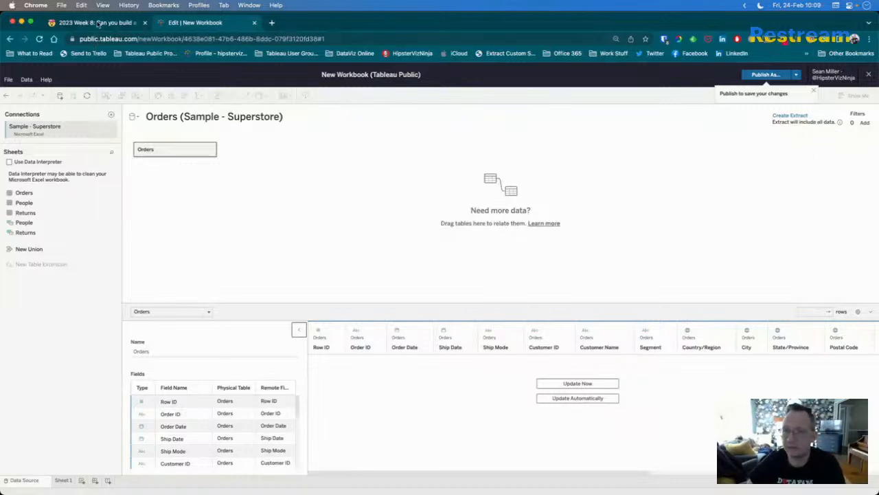
pyautogui.click(96, 22)
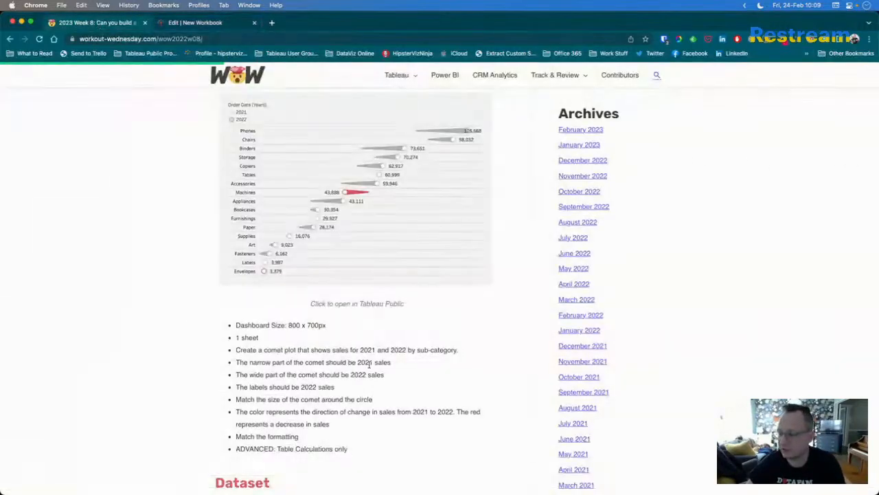
pyautogui.click(192, 30)
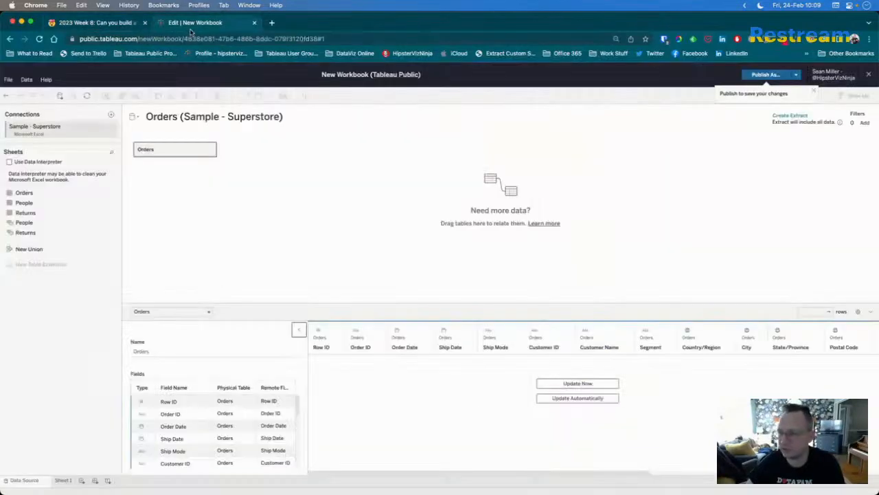
# - Add a data source filter on the years of Order Date that keeps only 2021 and 2022
pyautogui.click(865, 122)
pyautogui.click(332, 314)
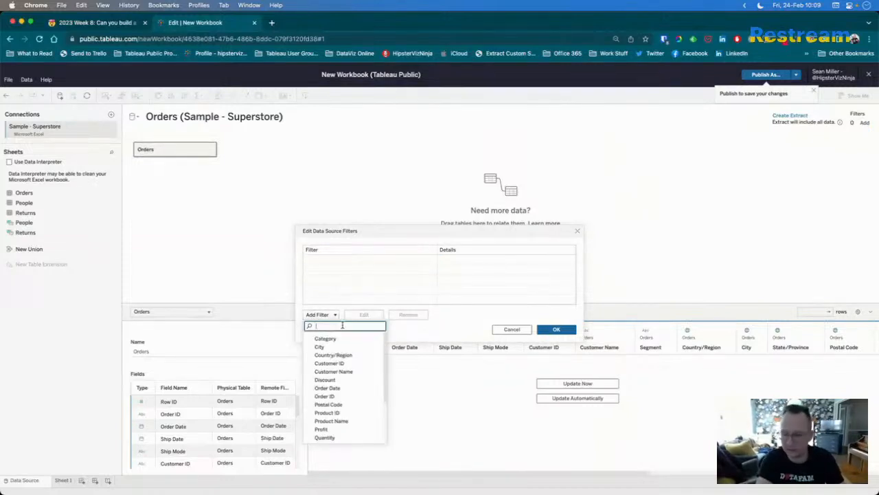
pyautogui.write('order')
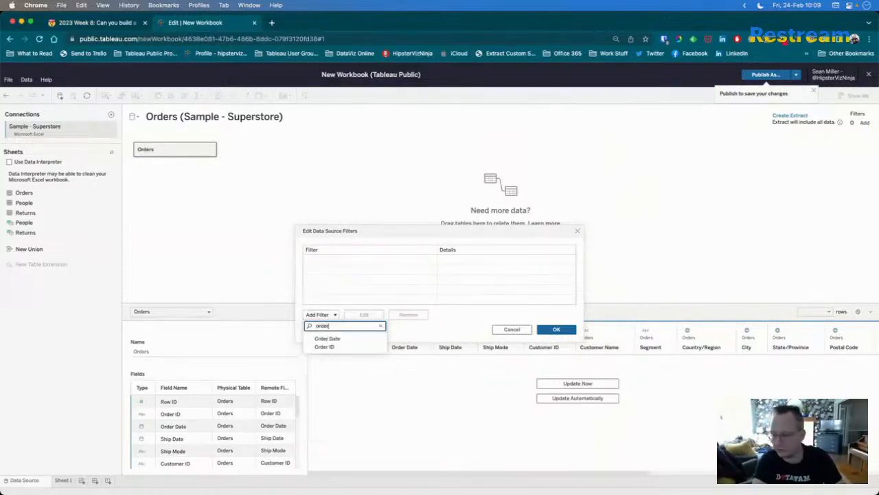
pyautogui.click(327, 338)
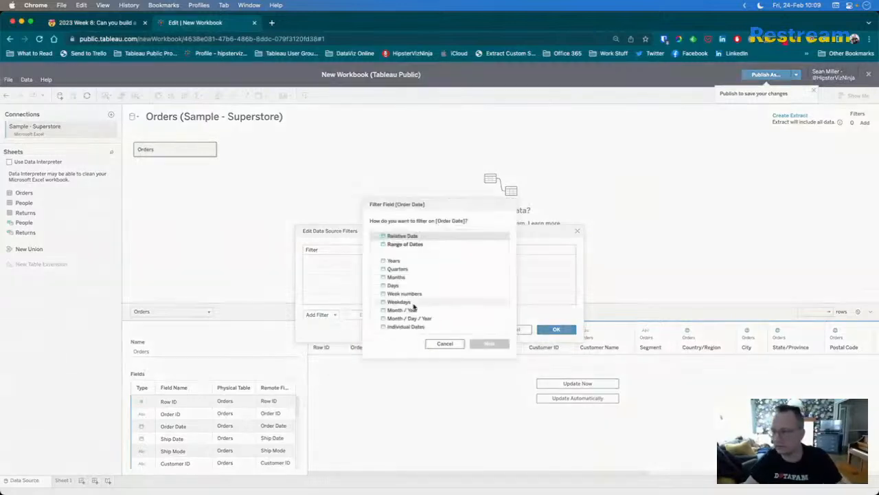
pyautogui.click(408, 261)
pyautogui.click(489, 343)
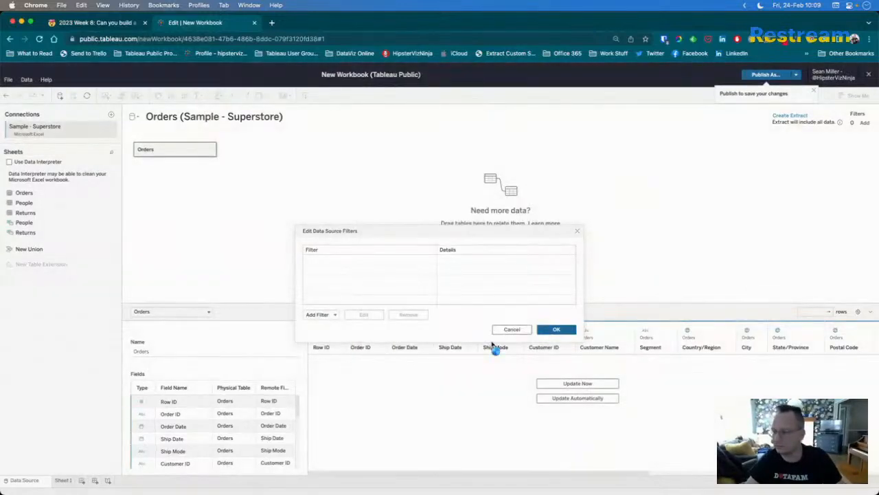
pyautogui.click(343, 260)
pyautogui.click(342, 252)
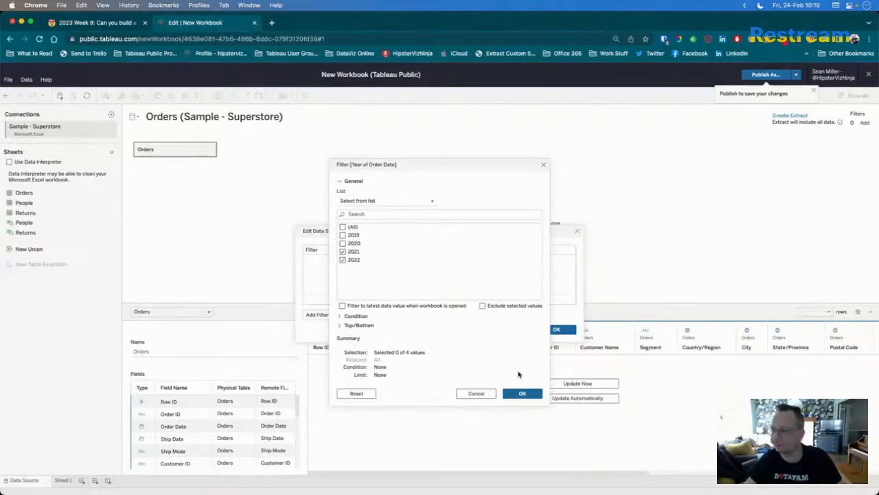
pyautogui.click(521, 395)
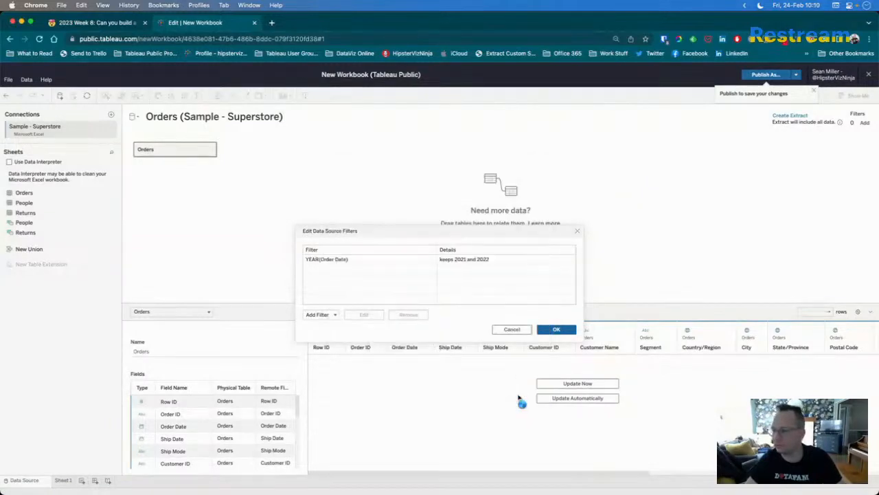
pyautogui.click(554, 330)
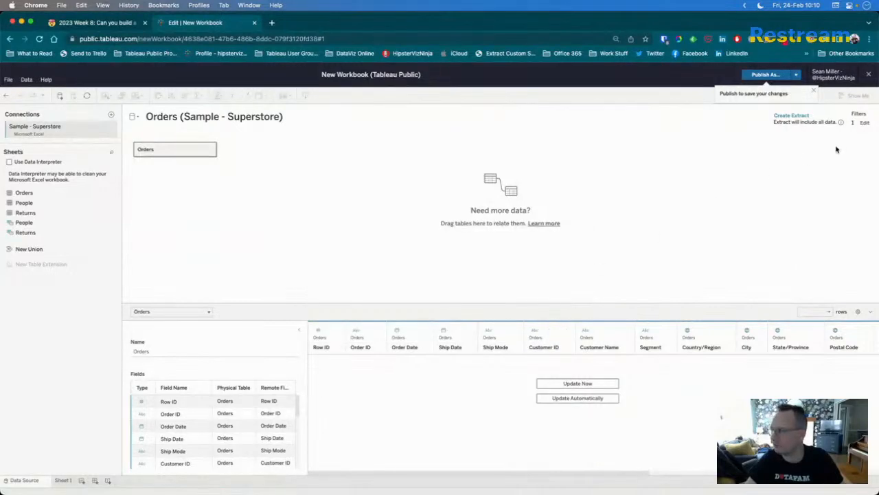
# - Place Sub-Category on the rows of Sheet 1 and make the sheet fill the entire view
pyautogui.click(63, 480)
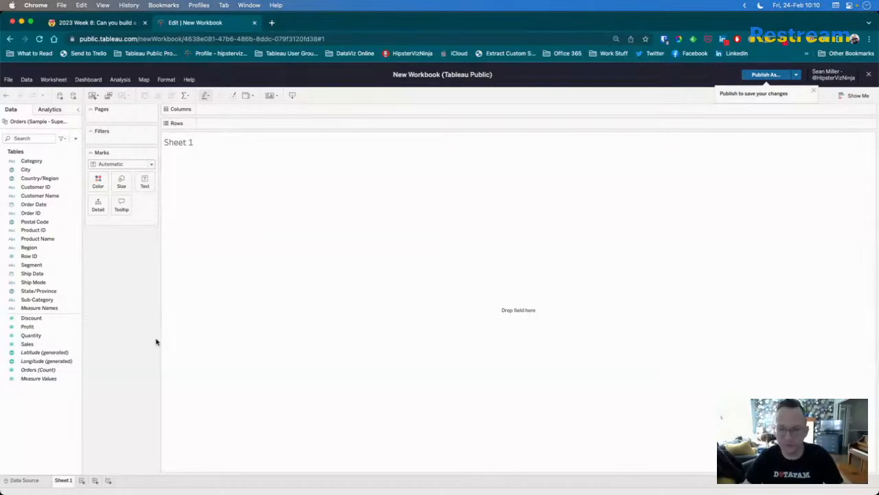
pyautogui.click(99, 24)
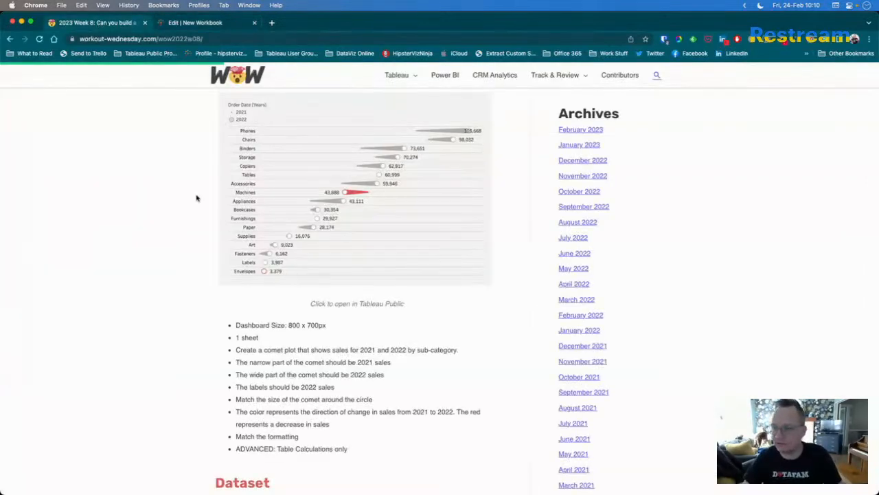
pyautogui.scroll(2, 196, 199)
pyautogui.click(191, 25)
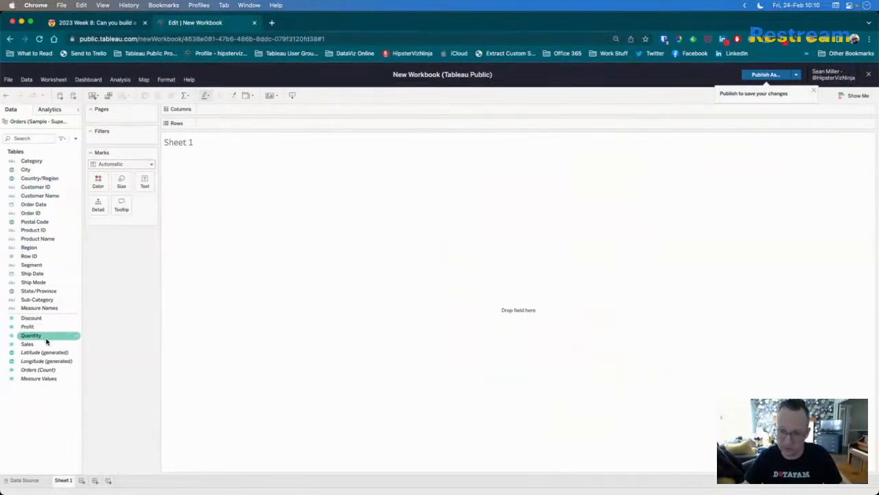
pyautogui.click(36, 299)
pyautogui.moveTo(37, 299); pyautogui.dragTo(256, 121)
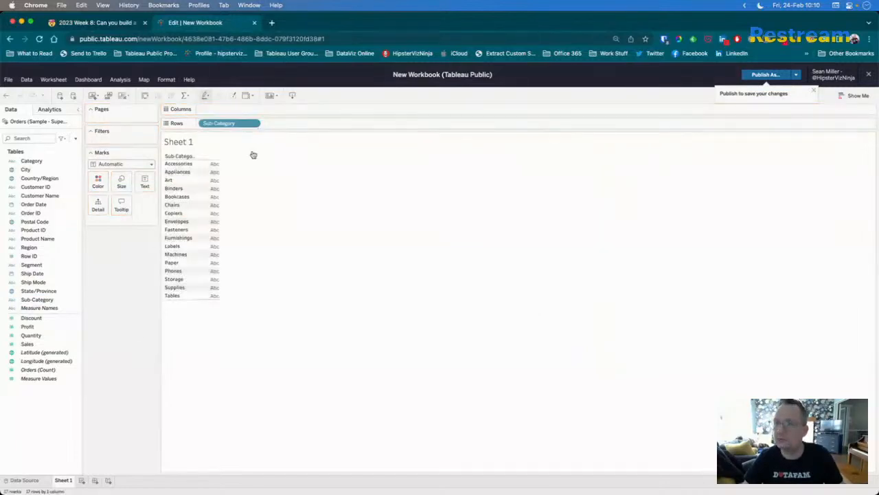
pyautogui.click(248, 96)
pyautogui.click(269, 138)
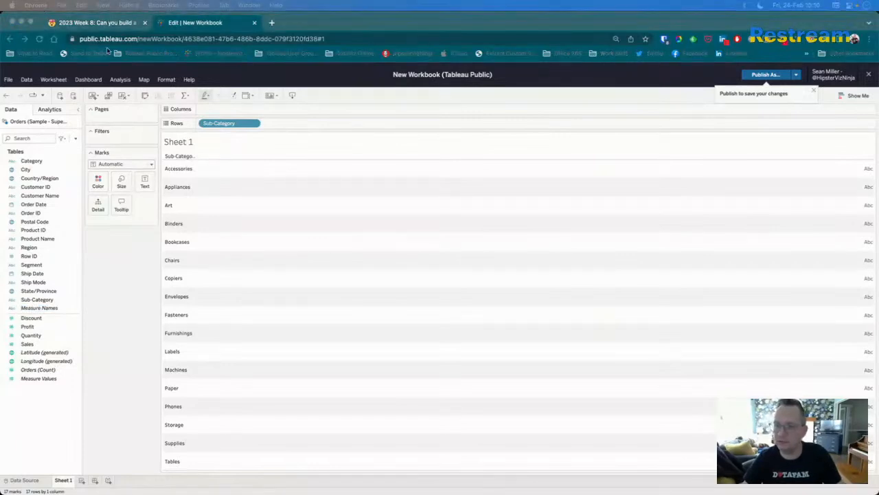
# - Open the challenge's published comet chart on Tableau Public from the requirements page and examine its sub-category comets and year legend
pyautogui.click(102, 24)
pyautogui.rightClick(314, 154)
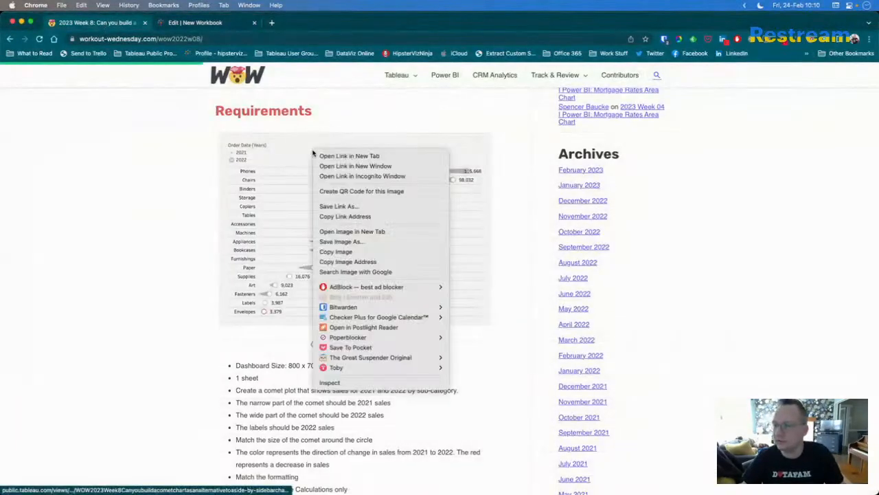
pyautogui.click(343, 234)
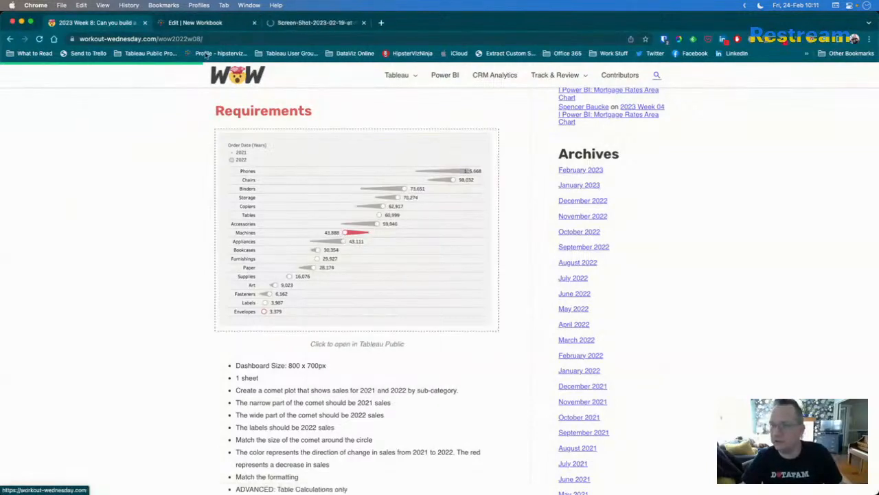
pyautogui.rightClick(318, 217)
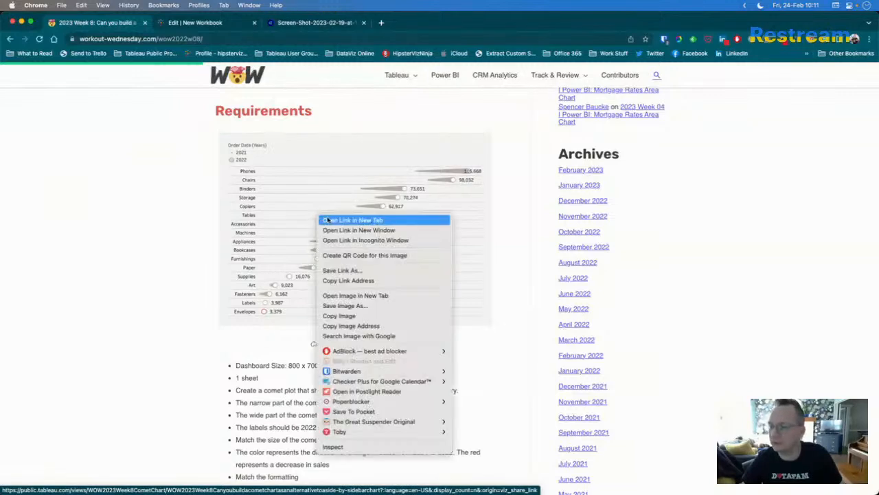
pyautogui.click(352, 221)
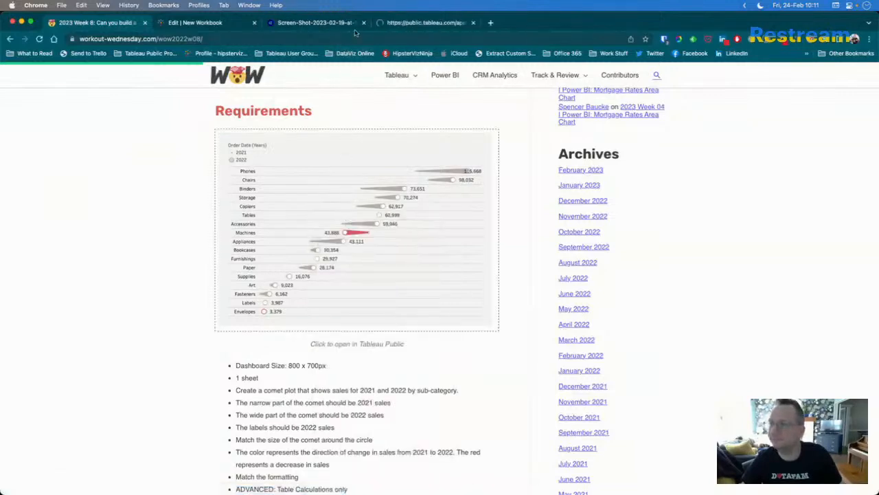
pyautogui.click(363, 23)
pyautogui.click(316, 23)
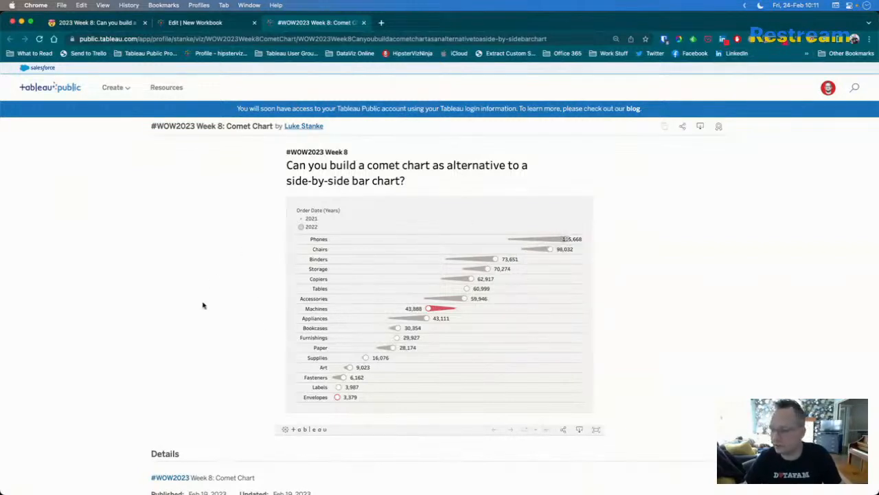
# - Return to the new workbook and start a calculated field named 2021 Sales
pyautogui.click(198, 27)
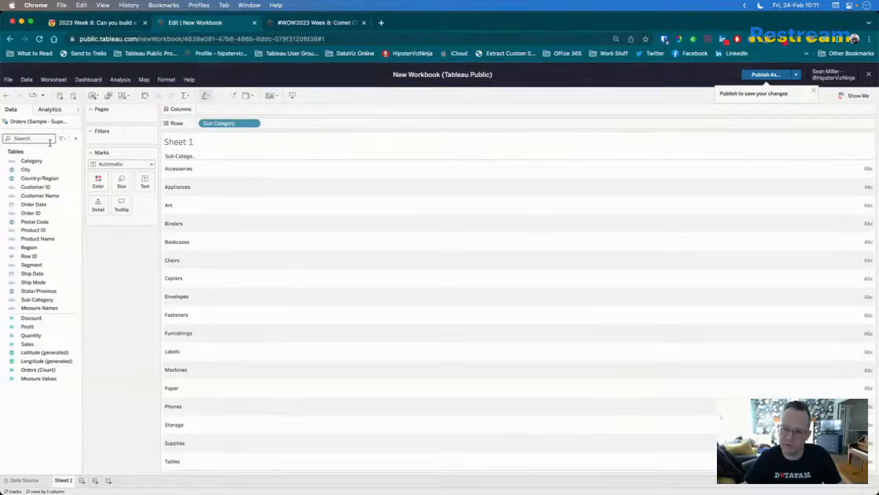
pyautogui.click(75, 140)
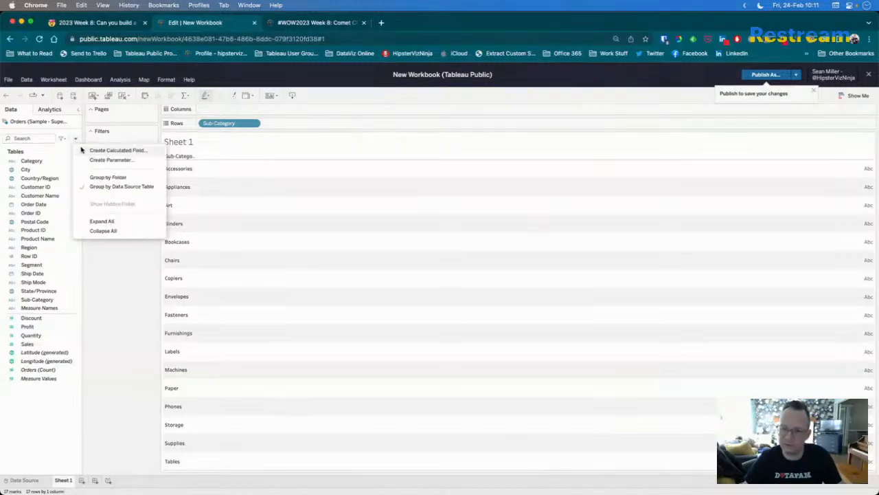
pyautogui.click(96, 150)
pyautogui.click(426, 242)
pyautogui.click(387, 234)
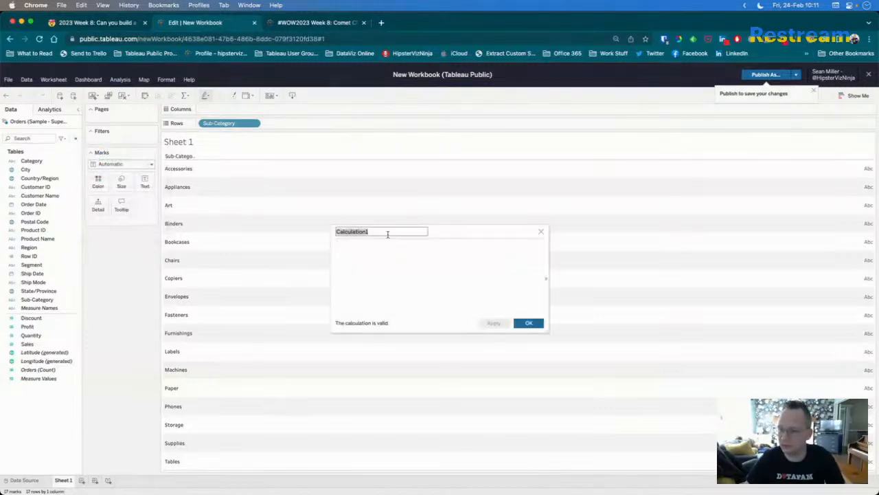
pyautogui.write('2021')
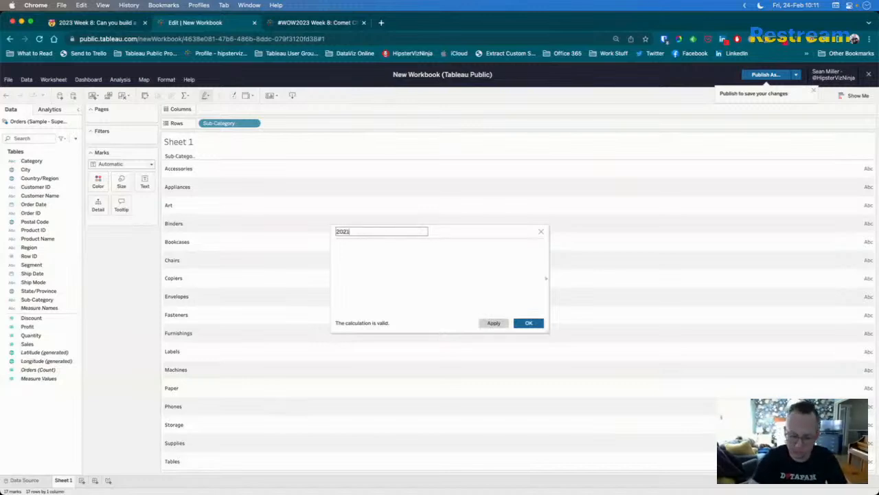
# - Enter the formula IIF(YEAR([Order Date])=2021,[Sales],0) for 2021 Sales and save the field
pyautogui.write('I')
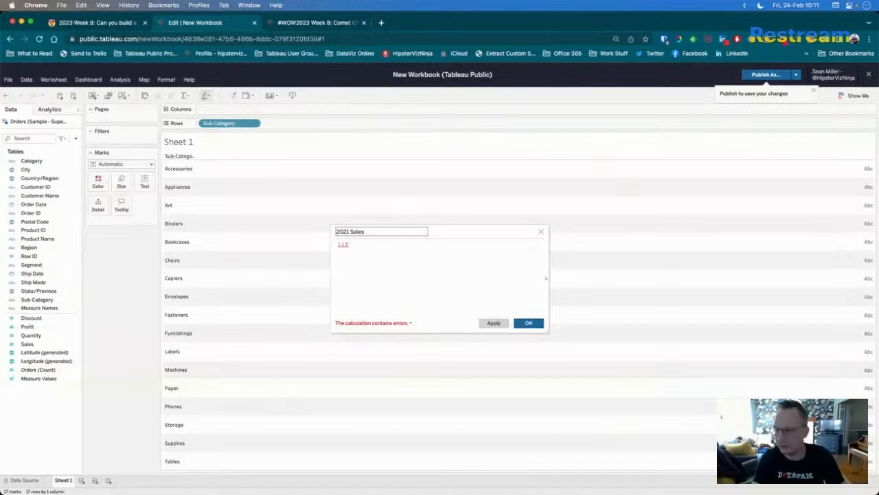
pyautogui.write('i')
pyautogui.press('Return')
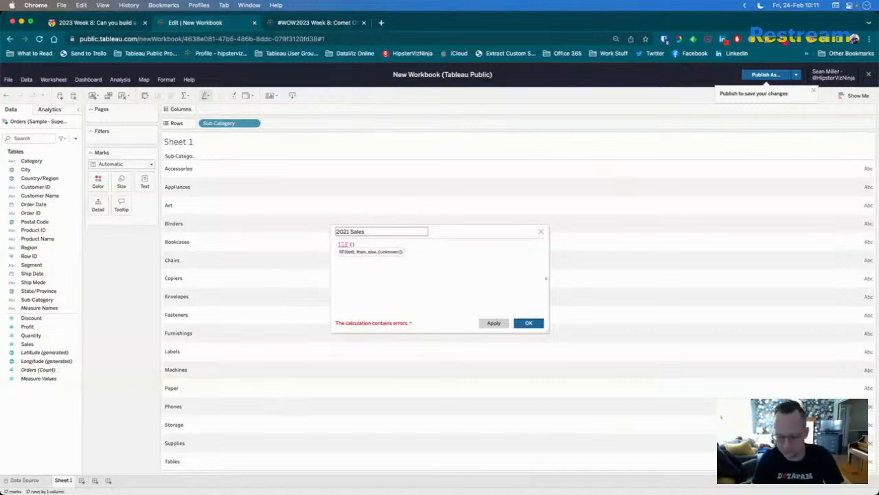
pyautogui.write('yea')
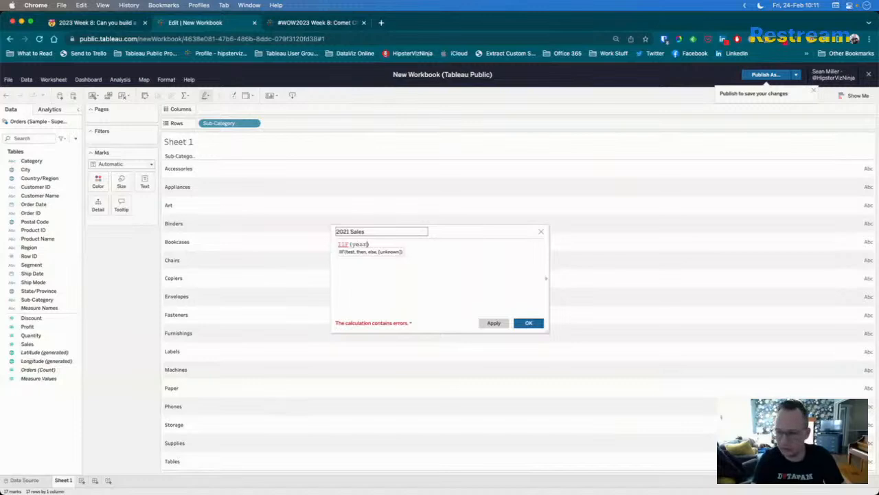
pyautogui.write('r')
pyautogui.press('Return')
pyautogui.write('order')
pyautogui.press('Return')
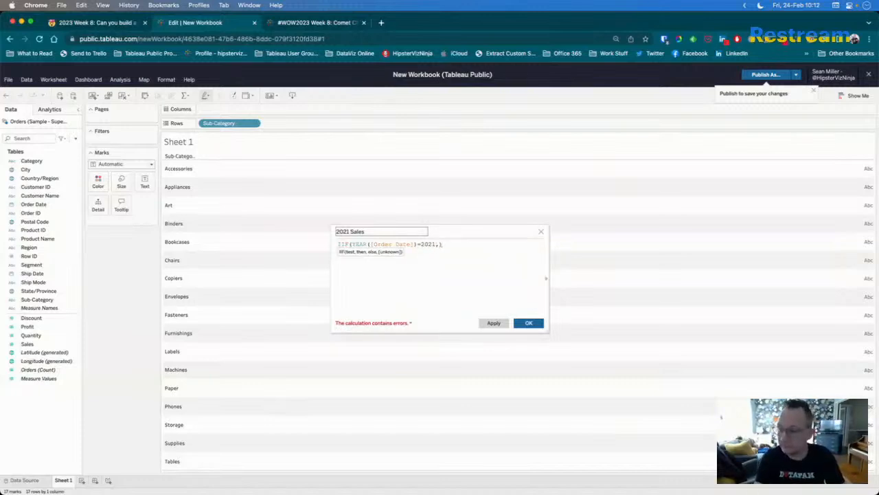
pyautogui.write(')=2021,sales')
pyautogui.press('Return')
pyautogui.write(')')
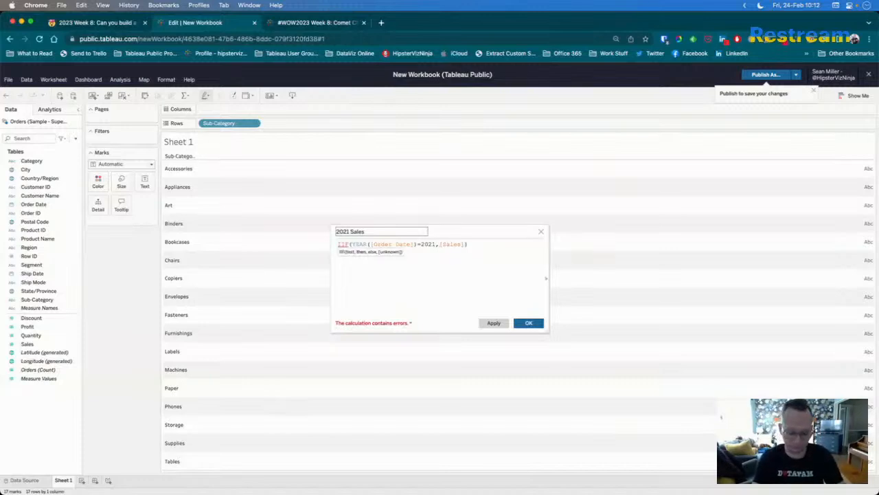
pyautogui.write('0)')
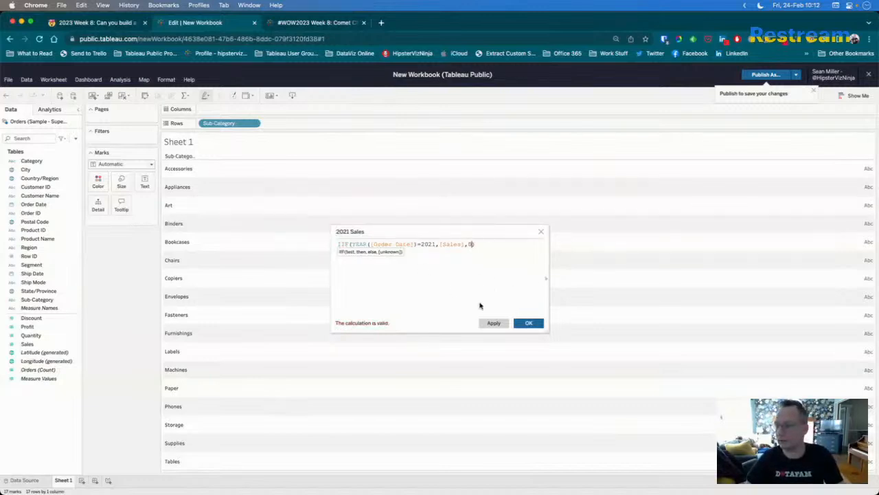
pyautogui.click(528, 324)
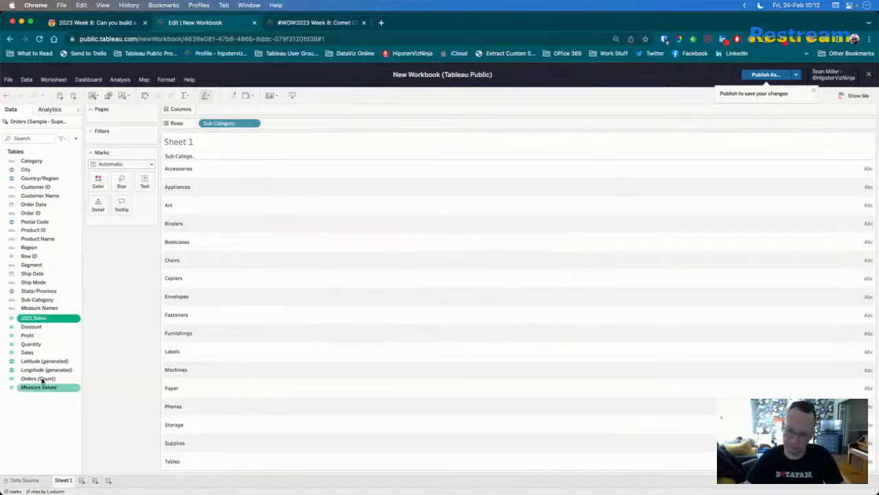
# - Duplicate the 2021 Sales field and rename the copy 2022 Sales
pyautogui.rightClick(73, 319)
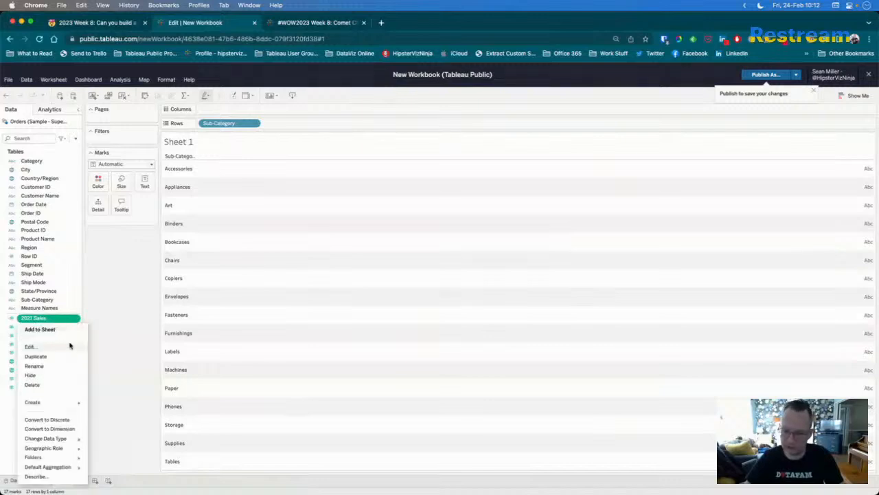
pyautogui.click(51, 357)
pyautogui.rightClick(41, 327)
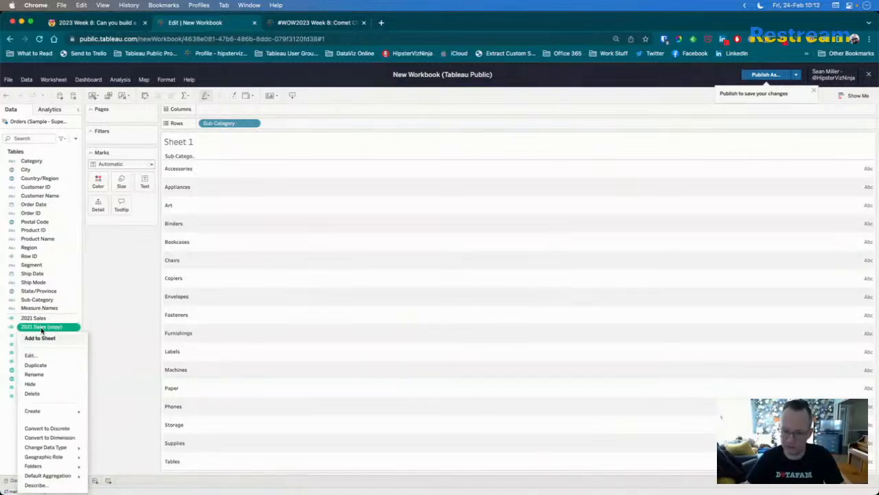
pyautogui.click(30, 356)
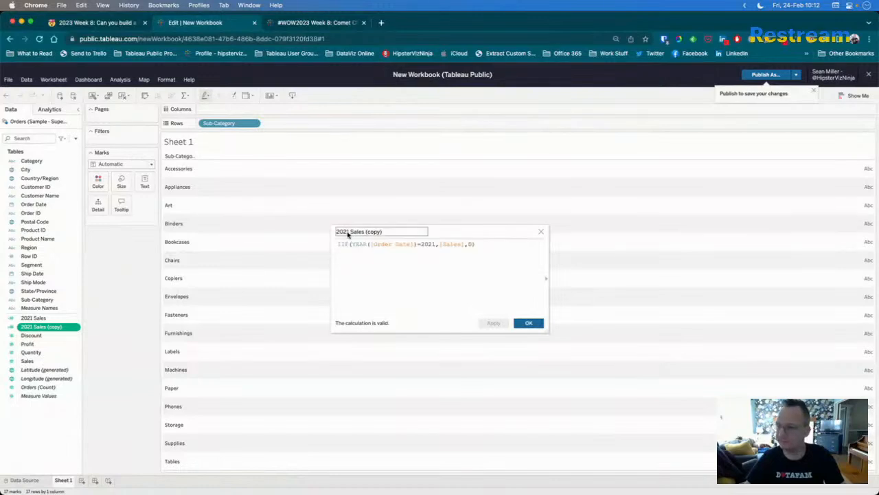
pyautogui.doubleClick(347, 231)
pyautogui.write('2022')
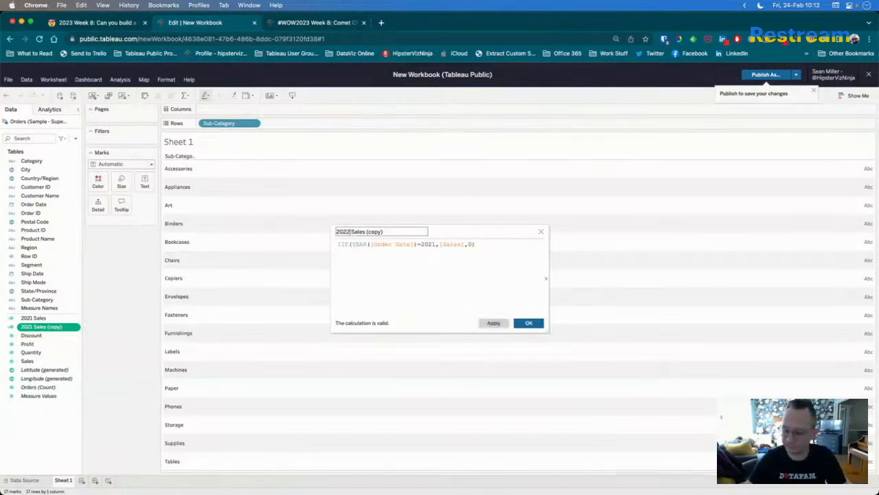
pyautogui.moveTo(365, 231); pyautogui.dragTo(420, 231)
pyautogui.press('BackSpace')
# - Change the year in the 2022 Sales formula to 2022 and save the field
pyautogui.click(436, 245)
pyautogui.press('BackSpace')
pyautogui.write('2')
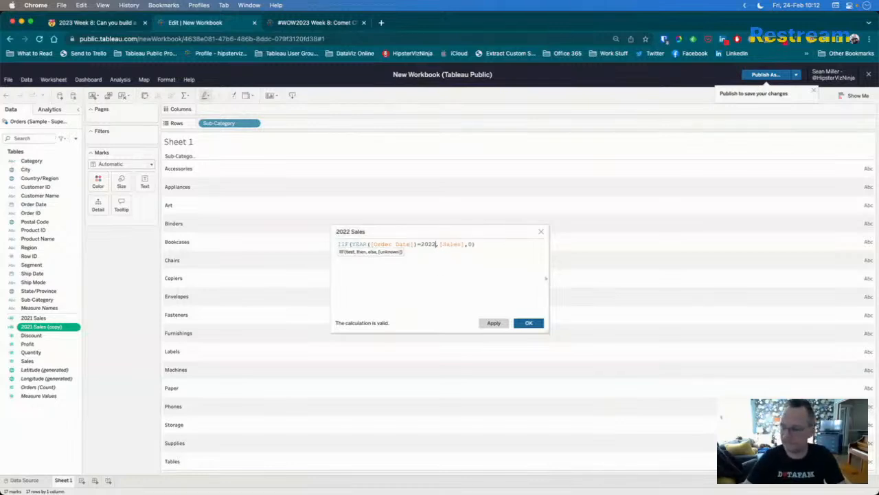
pyautogui.click(529, 322)
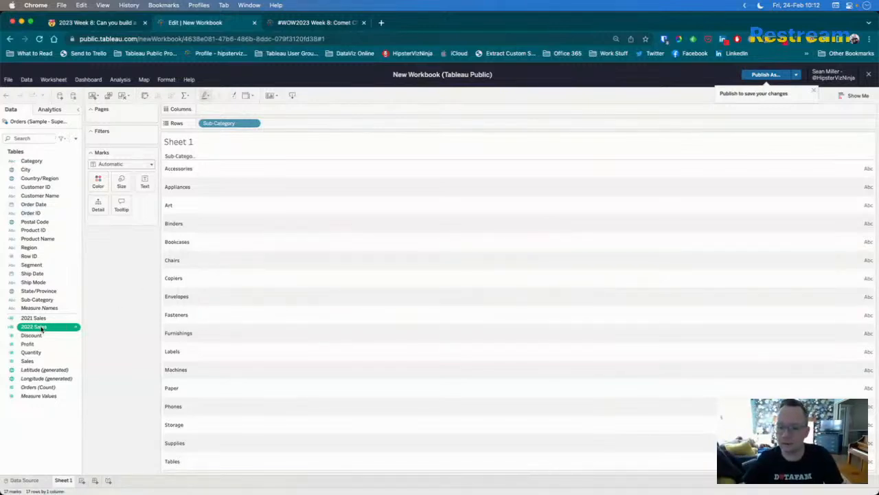
# - Filter the sheet on Measure Names, keeping only 2021 Sales and 2022 Sales
pyautogui.moveTo(36, 307); pyautogui.dragTo(125, 142)
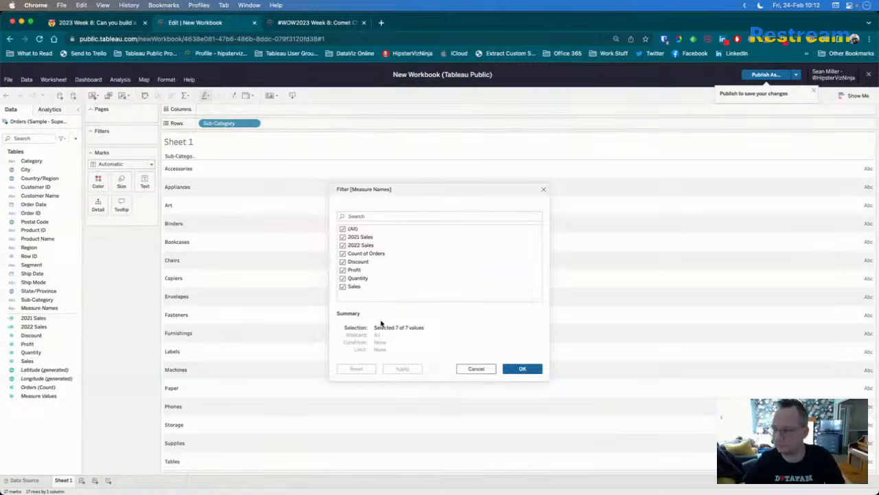
pyautogui.click(343, 229)
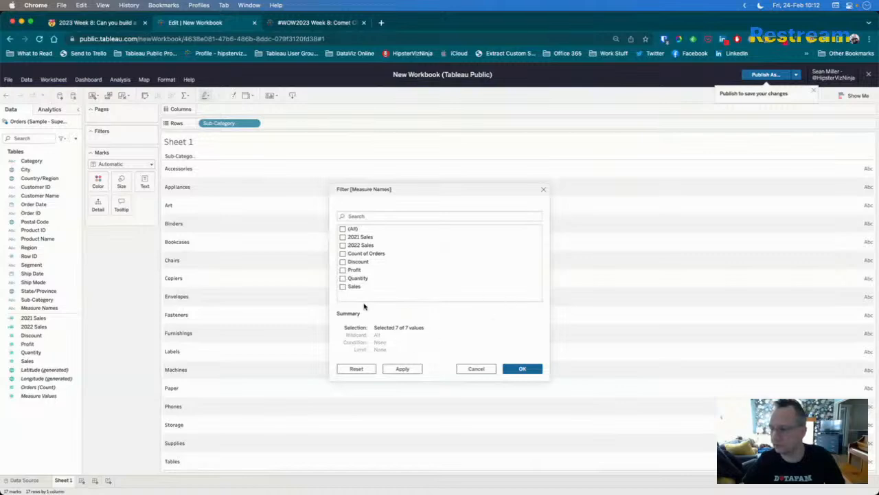
pyautogui.click(343, 237)
pyautogui.click(343, 245)
pyautogui.click(522, 369)
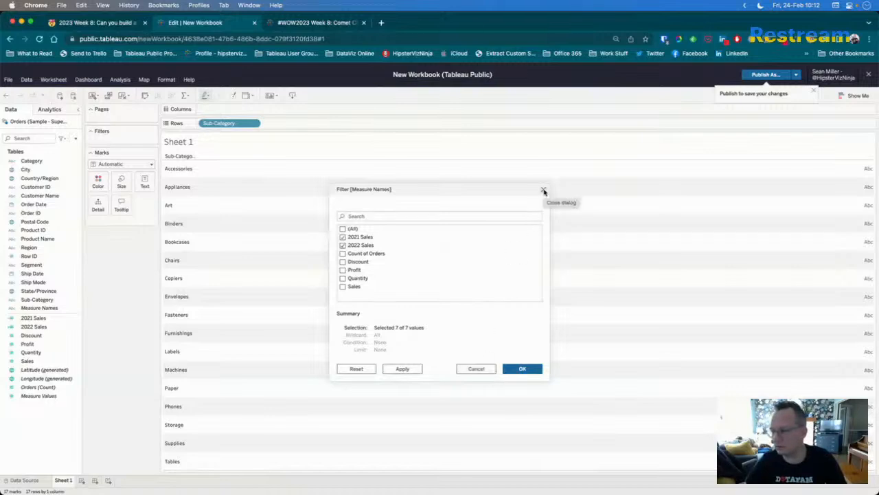
pyautogui.click(523, 369)
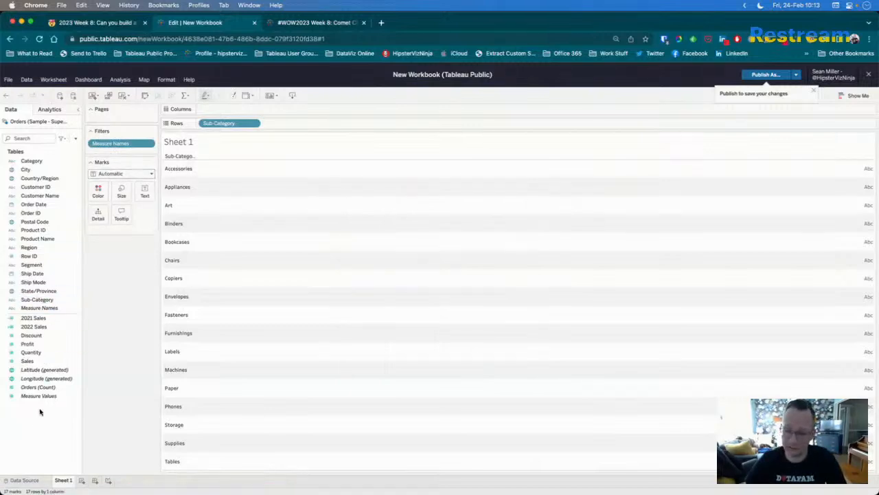
# - Place Measure Values on the columns and set the mark type to Circle
pyautogui.click(45, 398)
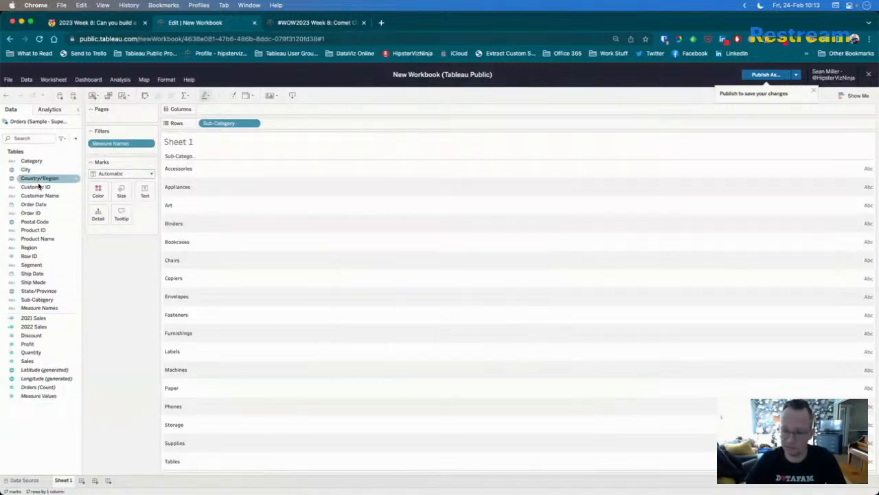
pyautogui.moveTo(45, 396); pyautogui.dragTo(271, 112)
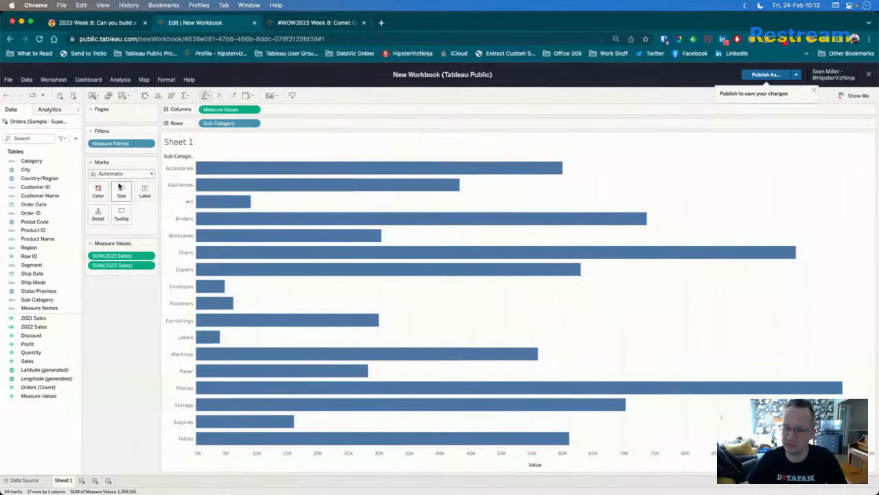
pyautogui.click(114, 178)
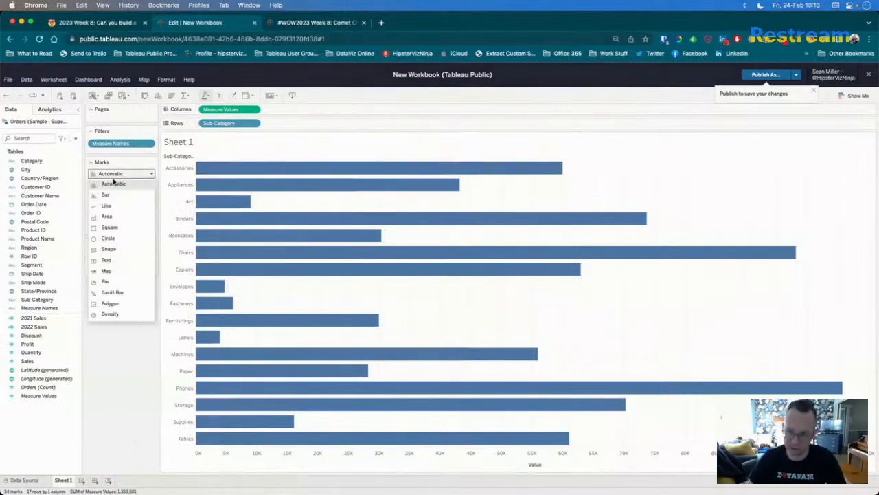
pyautogui.click(113, 238)
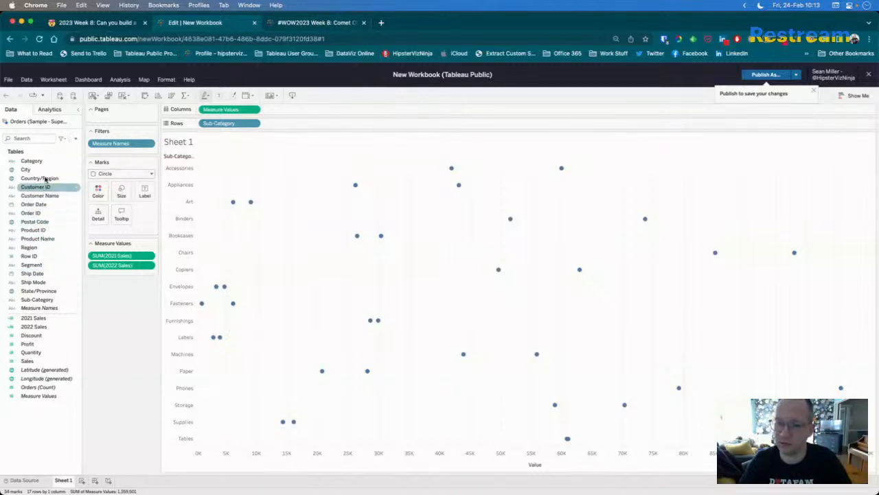
# - Try sizing the circles by the year of Order Date, inspect the marks at zero, and remove the field from the marks
pyautogui.moveTo(37, 206); pyautogui.dragTo(122, 196)
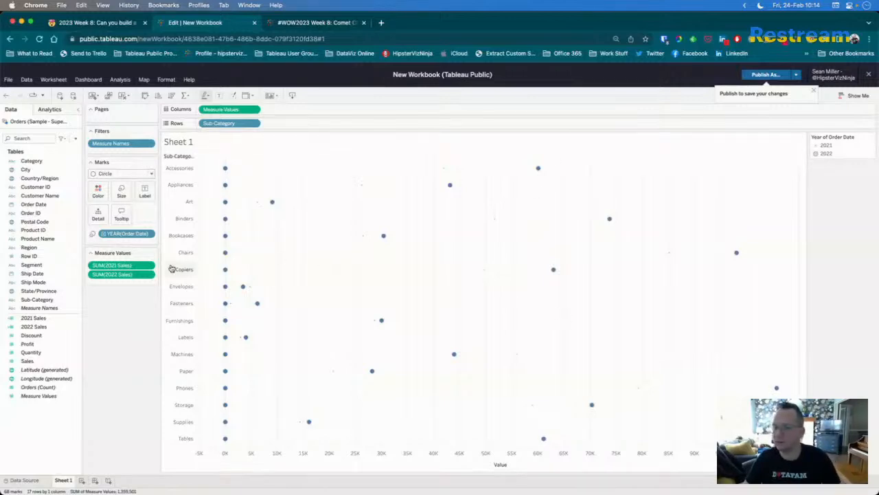
pyautogui.moveTo(226, 169)
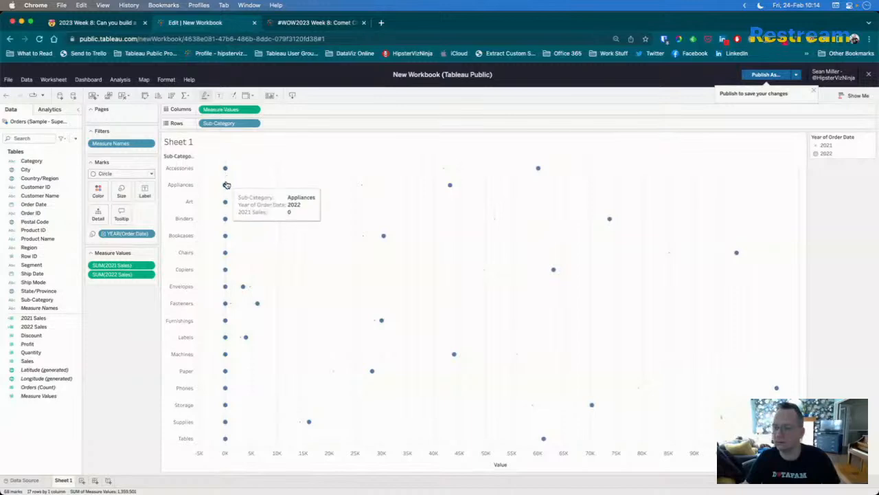
pyautogui.moveTo(226, 221)
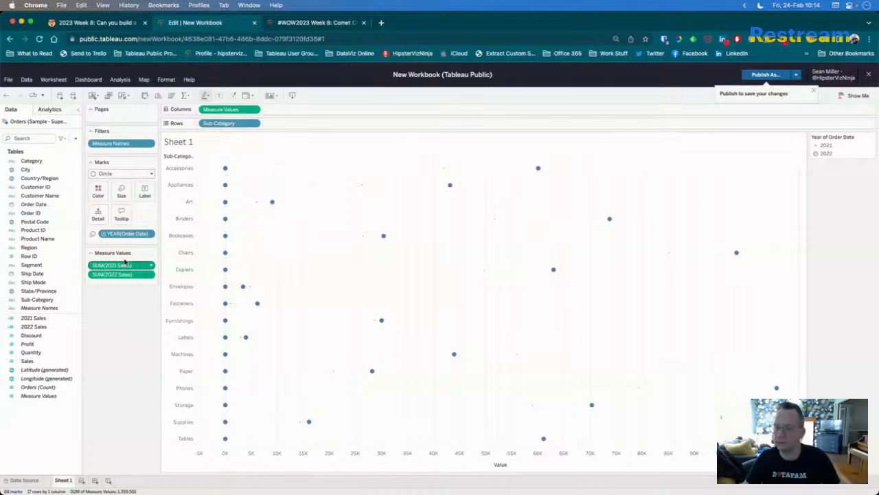
pyautogui.moveTo(127, 234); pyautogui.dragTo(125, 328)
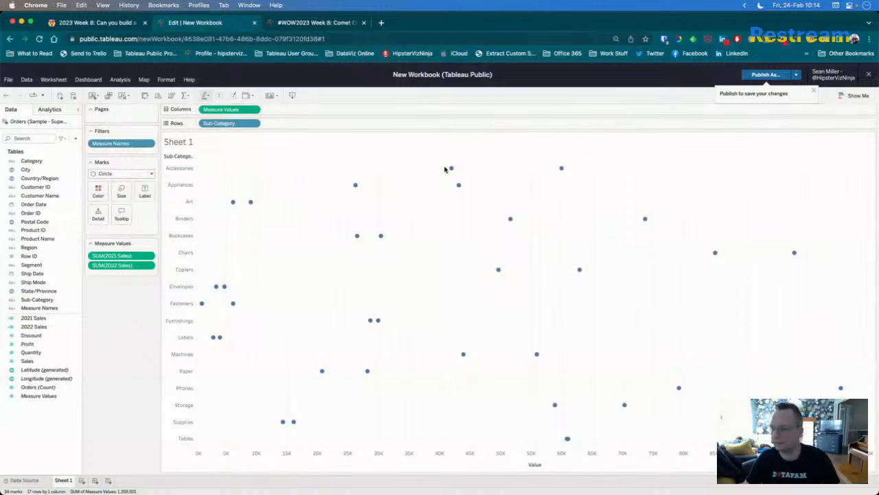
pyautogui.moveTo(453, 169)
pyautogui.moveTo(435, 161); pyautogui.dragTo(577, 176)
pyautogui.click(578, 177)
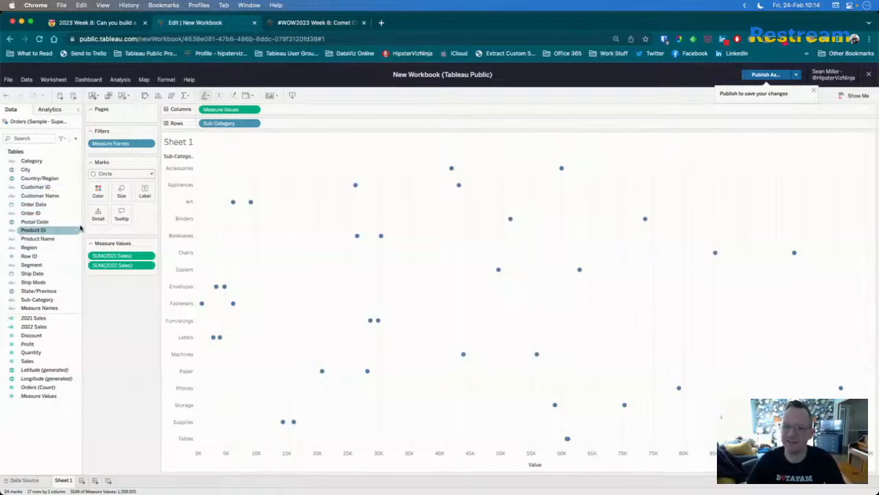
# - Size the circles on Sheet 1 by the year of Order Date
pyautogui.click(77, 139)
pyautogui.click(77, 141)
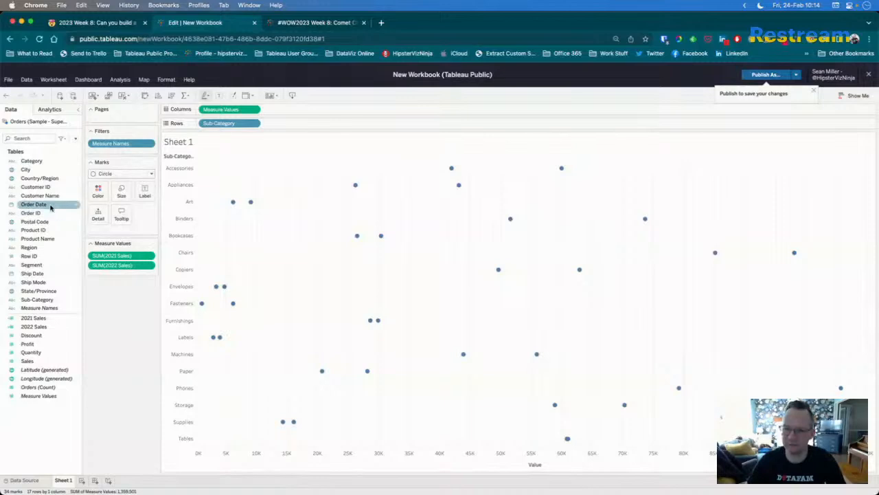
pyautogui.moveTo(48, 205); pyautogui.dragTo(122, 194)
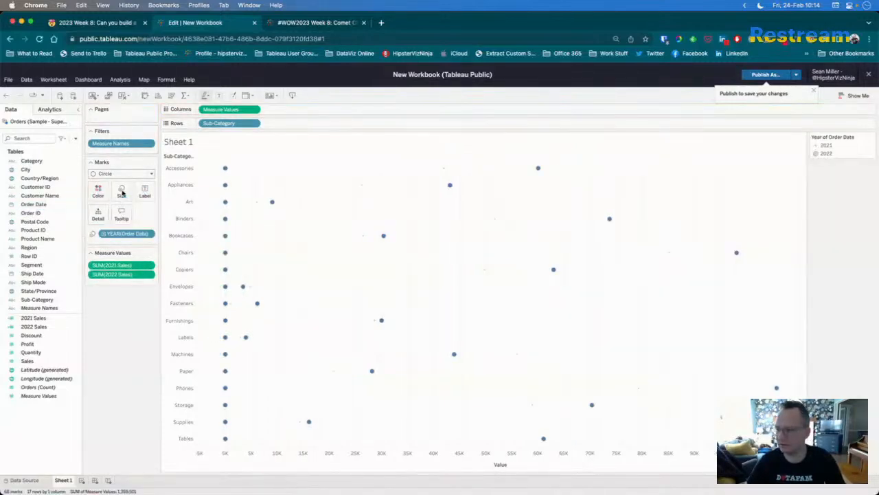
# - Try converting the Order Date size field to an attribute, and undo the conversion
pyautogui.click(149, 233)
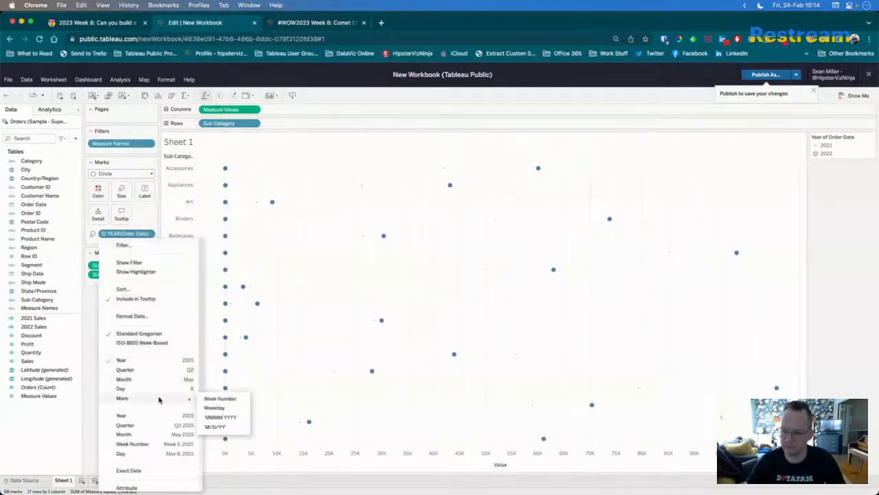
pyautogui.click(144, 488)
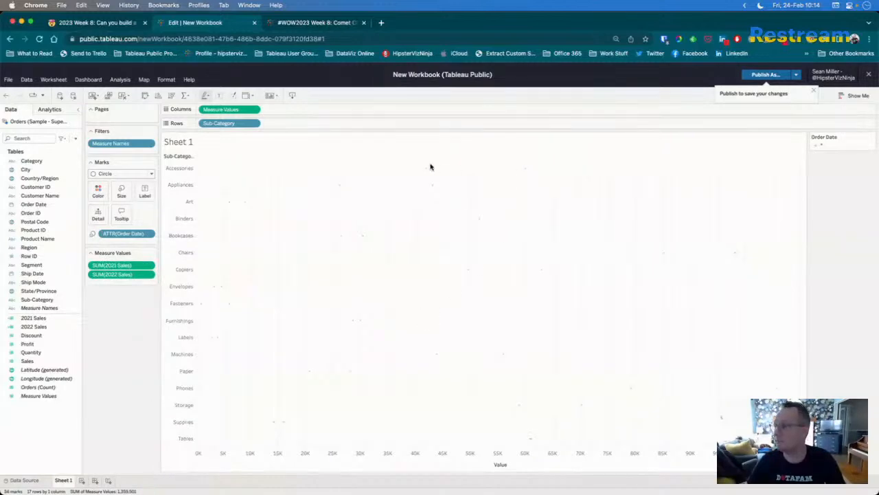
pyautogui.press('super+z')
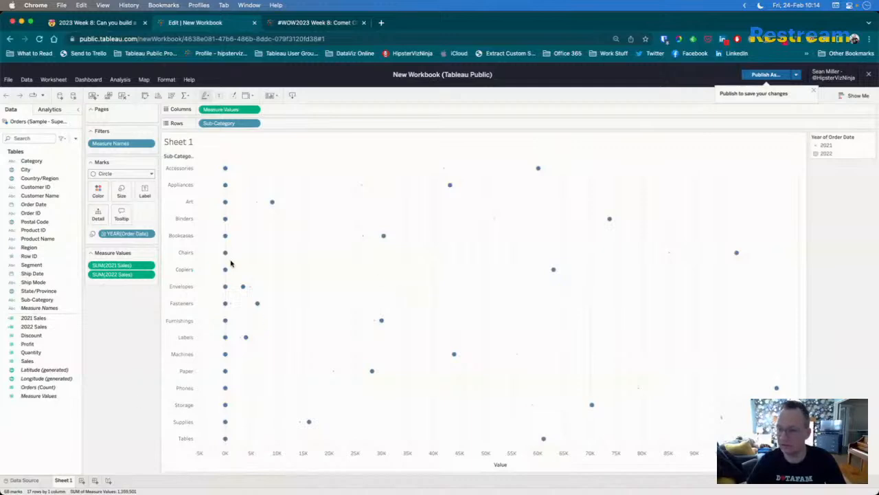
# - Create a new worksheet with Sub-Category on the rows and the sum of Sales on the columns
pyautogui.click(82, 482)
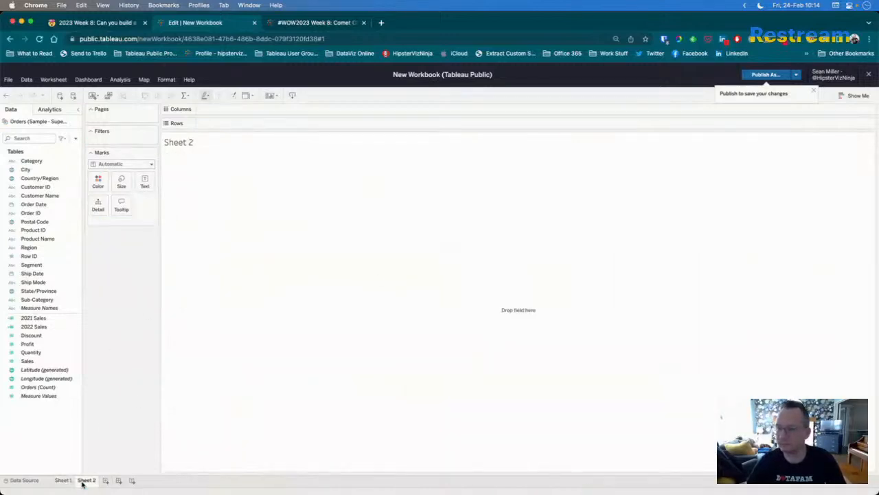
pyautogui.click(42, 362)
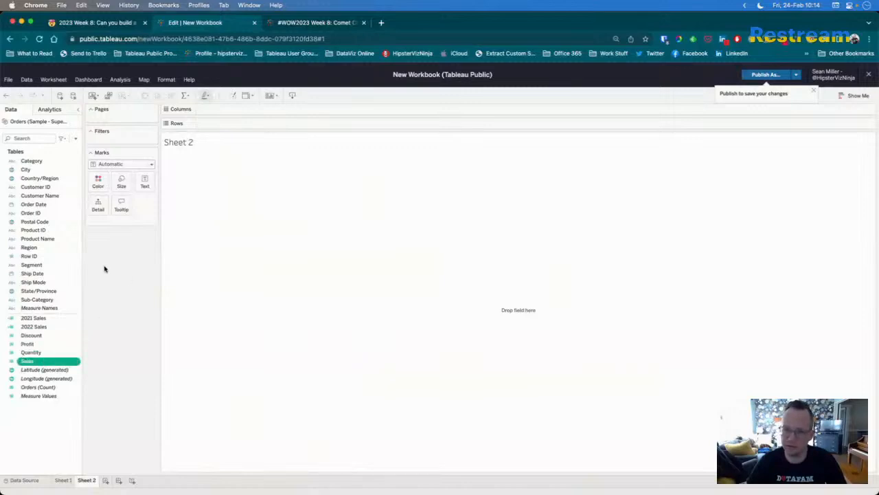
pyautogui.moveTo(36, 300); pyautogui.dragTo(256, 124)
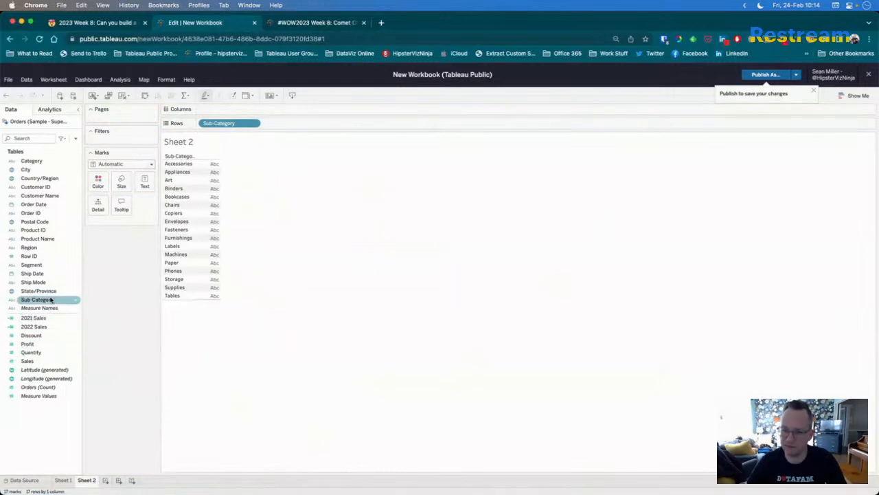
pyautogui.moveTo(37, 362)
pyautogui.mouseDown()
pyautogui.moveTo(217, 139)
pyautogui.moveTo(230, 110)
pyautogui.mouseUp()
# - Set the mark type to Circle and fit the chart to the entire view
pyautogui.click(130, 164)
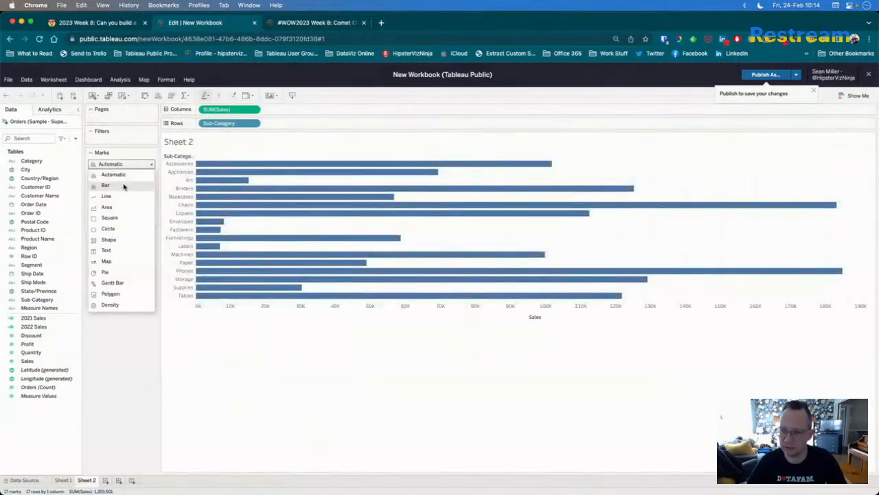
pyautogui.click(121, 229)
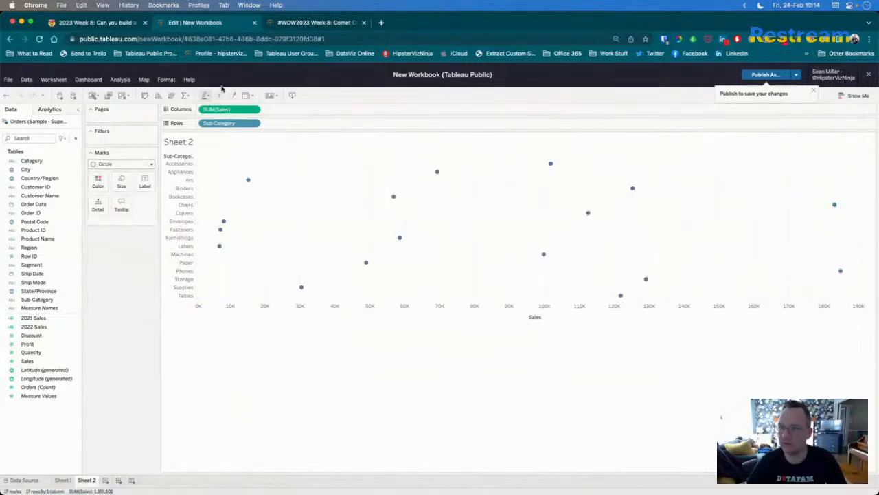
pyautogui.click(247, 95)
pyautogui.click(274, 138)
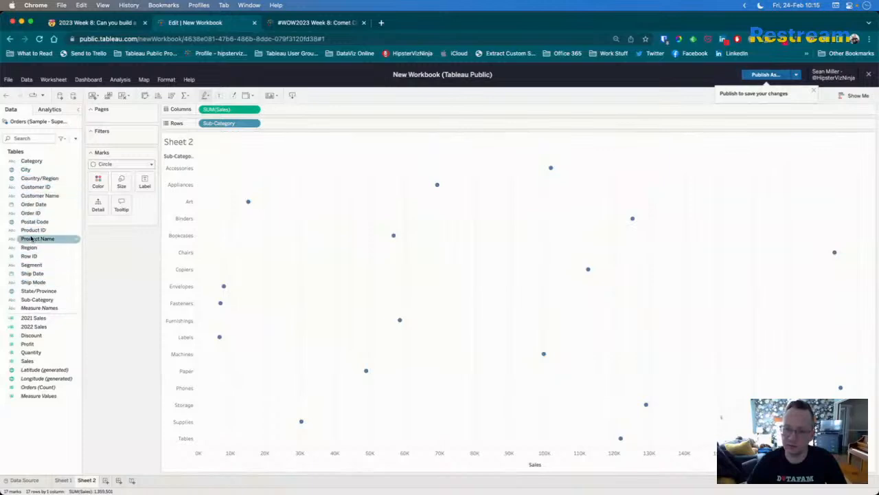
# - Size the circles by the year of Order Date and inspect the small Accessories mark
pyautogui.moveTo(31, 204); pyautogui.dragTo(122, 183)
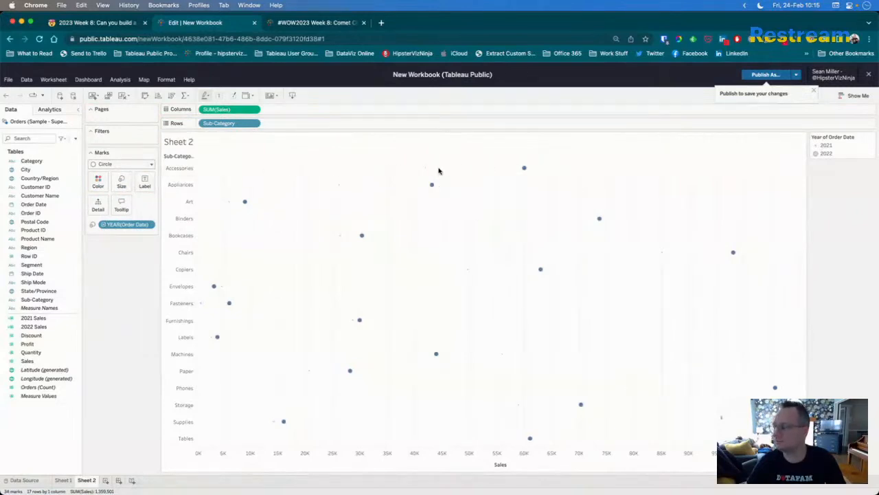
pyautogui.moveTo(428, 173)
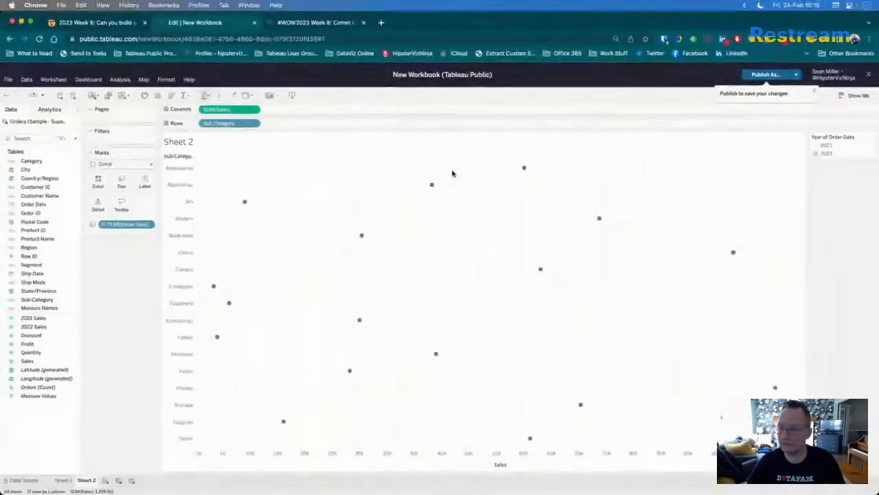
pyautogui.moveTo(429, 171)
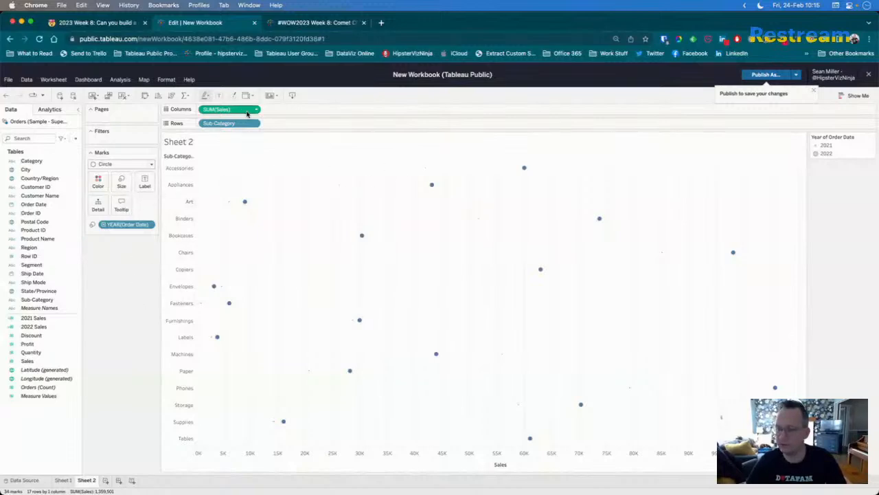
# - Duplicate SUM(Sales) on the columns and turn the copy into lines with a copy of YEAR(Order Date) on Path
pyautogui.moveTo(231, 112); pyautogui.dragTo(272, 119)
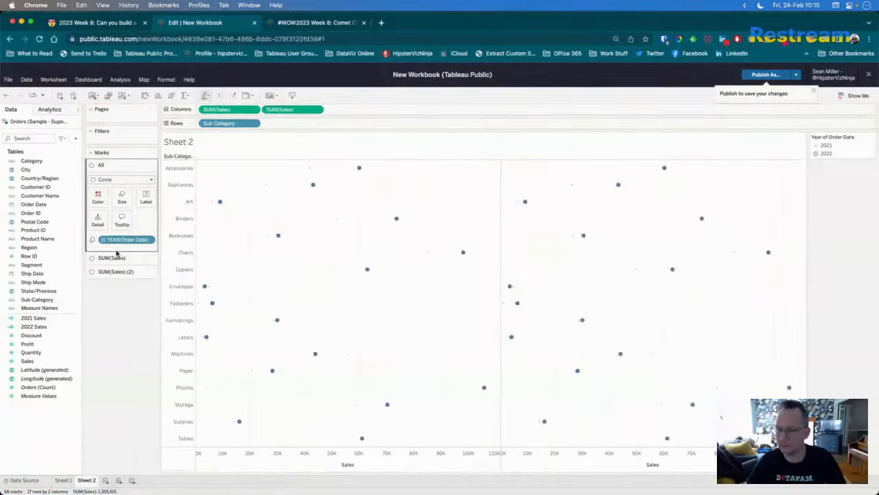
pyautogui.click(115, 271)
pyautogui.click(120, 209)
pyautogui.click(121, 239)
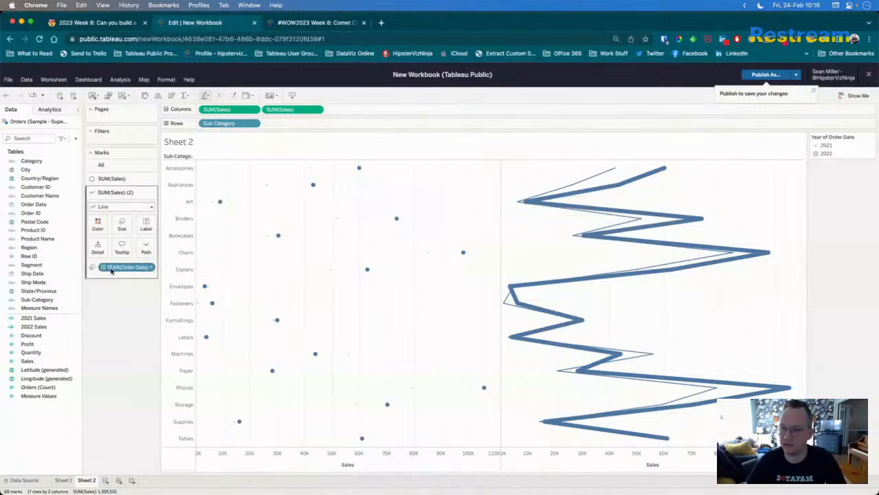
pyautogui.moveTo(114, 268); pyautogui.dragTo(146, 251)
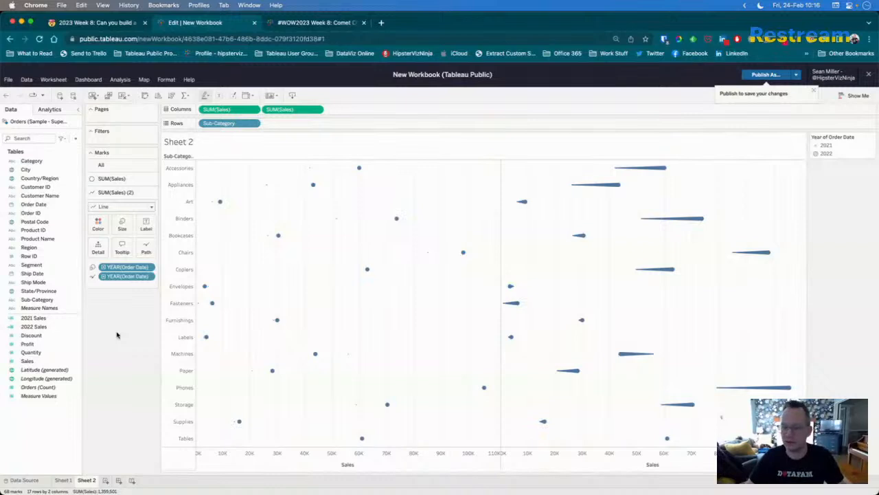
pyautogui.moveTo(629, 167)
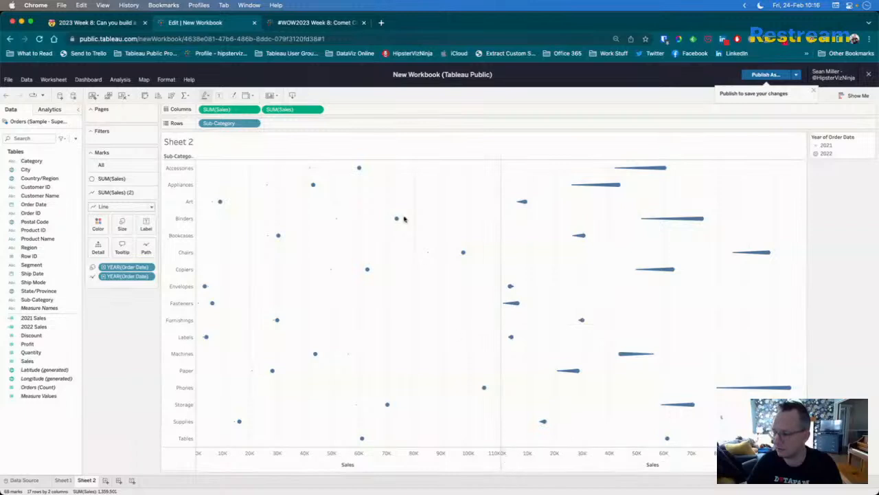
# - Combine the two Sales measures into a dual-axis chart and synchronize the axes
pyautogui.click(320, 111)
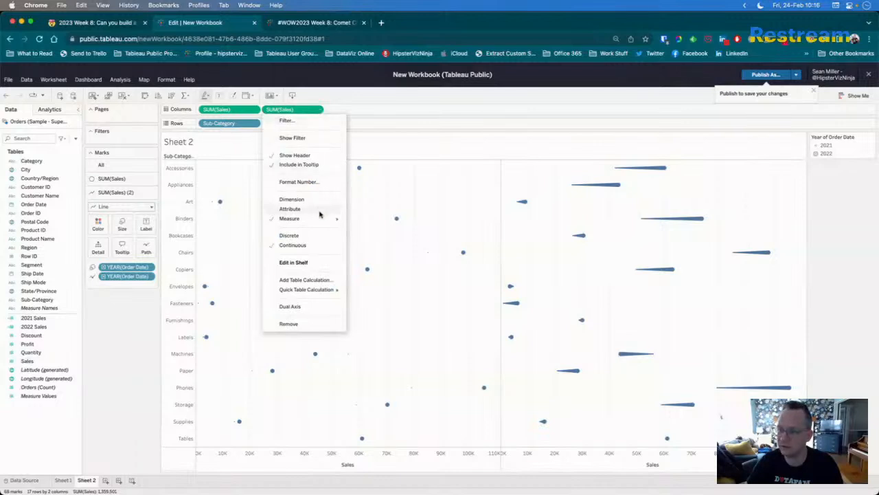
pyautogui.click(585, 367)
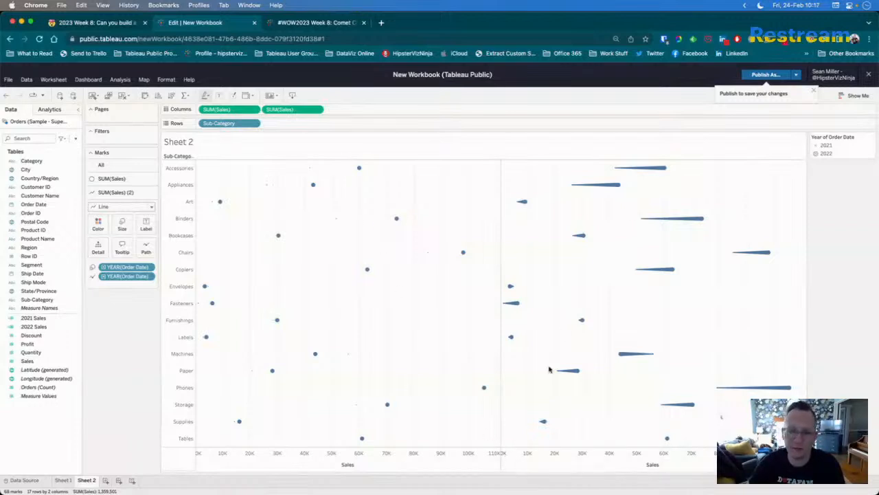
pyautogui.click(320, 111)
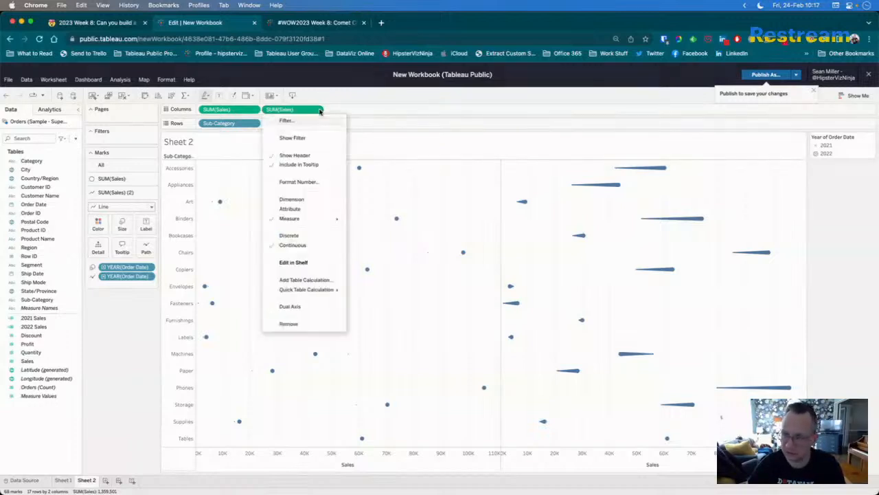
pyautogui.click(290, 307)
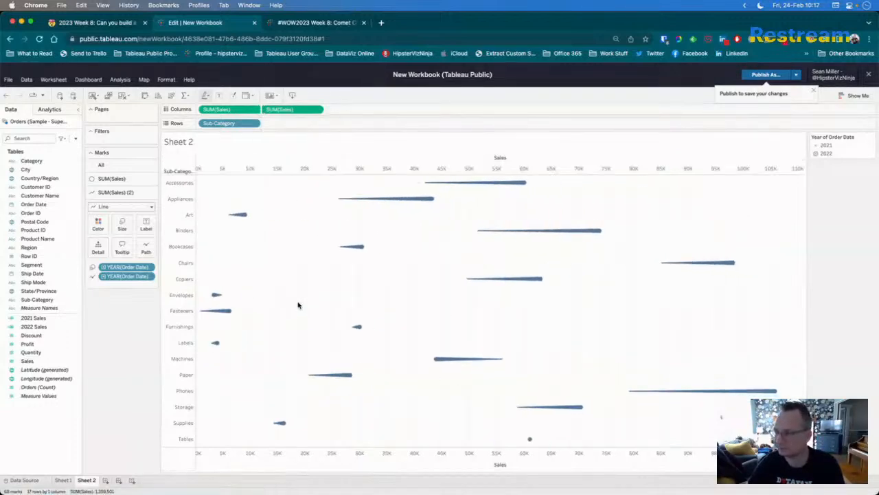
pyautogui.rightClick(404, 165)
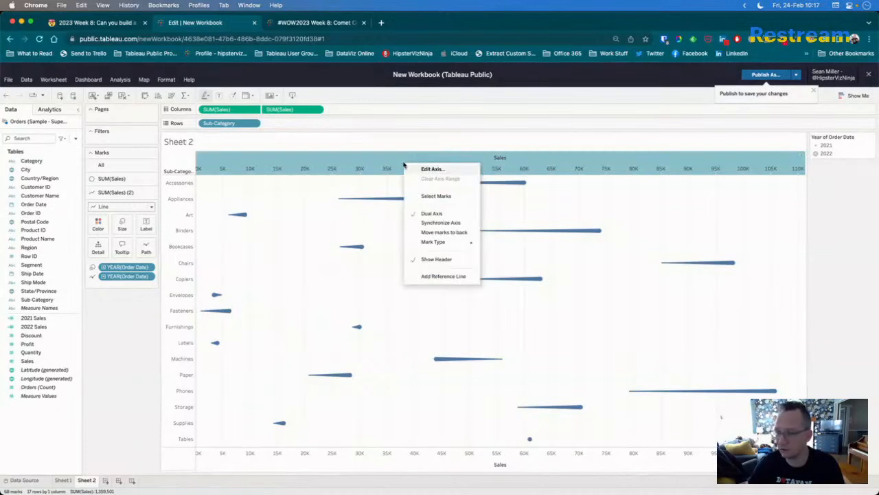
pyautogui.click(444, 224)
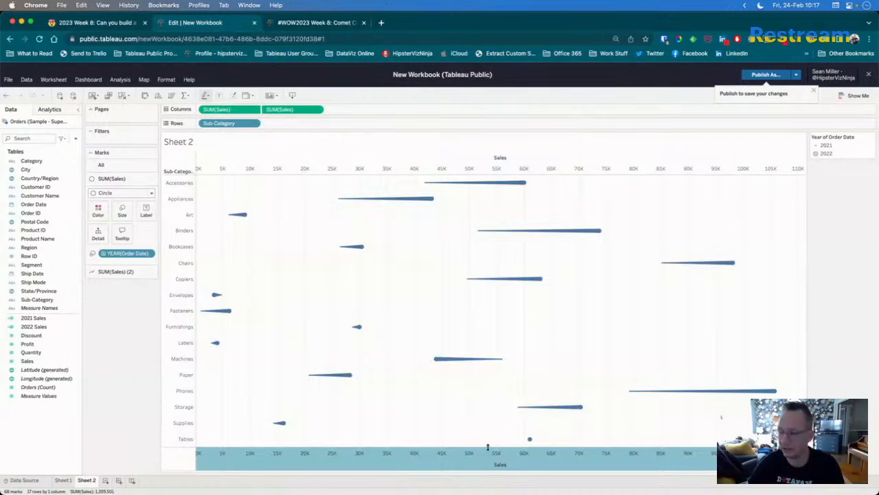
# - Examine the tooltip at the 2022 end of the Accessories comet
pyautogui.moveTo(457, 454)
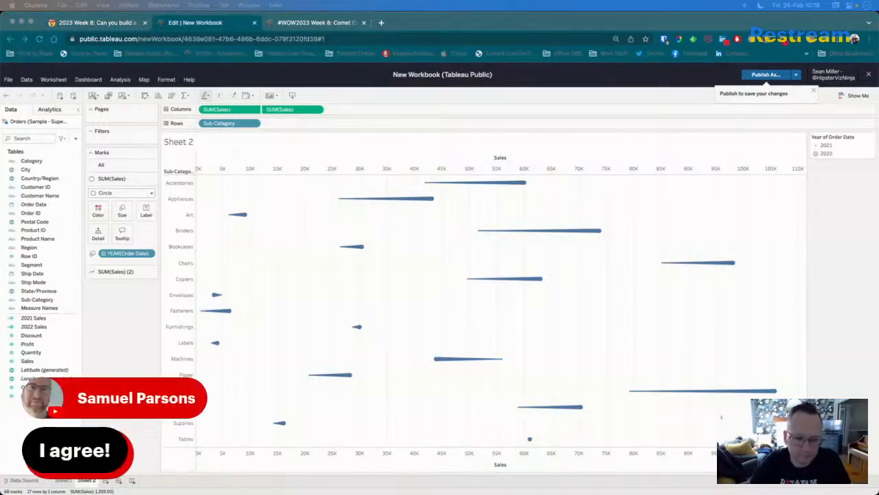
pyautogui.click(613, 321)
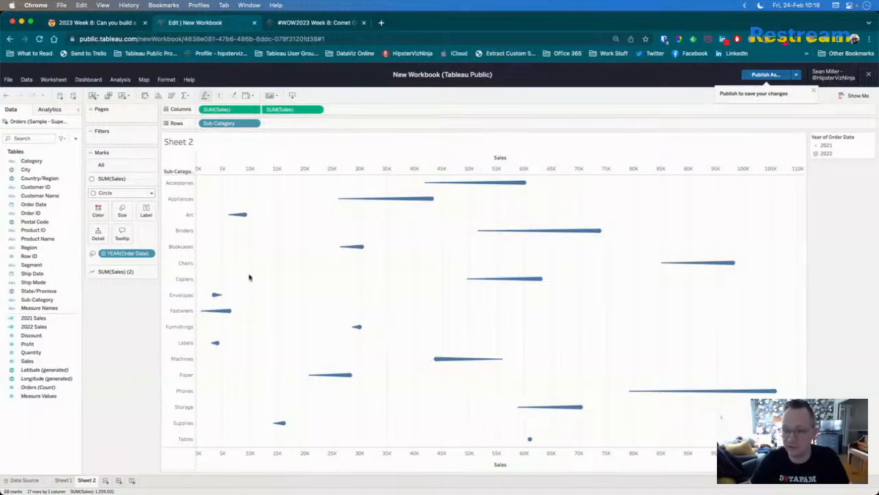
pyautogui.moveTo(525, 182)
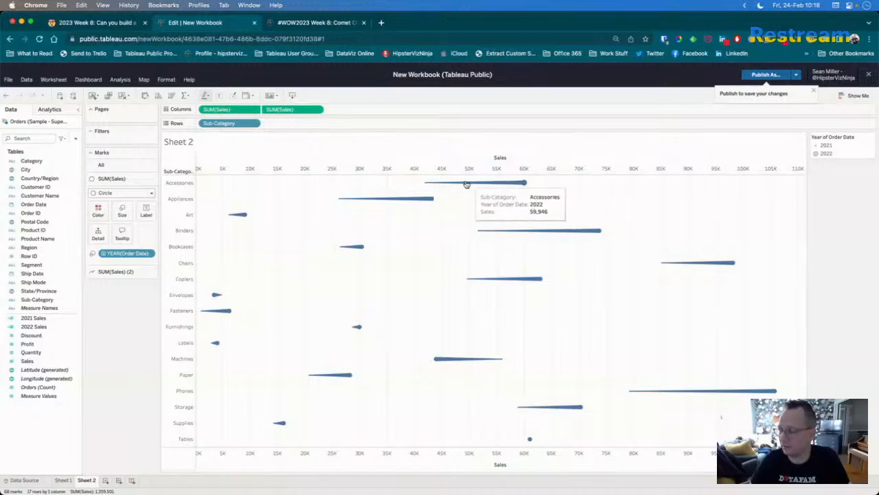
# - Create a calculated field that begins with SUM([2022 Sales])
pyautogui.click(76, 138)
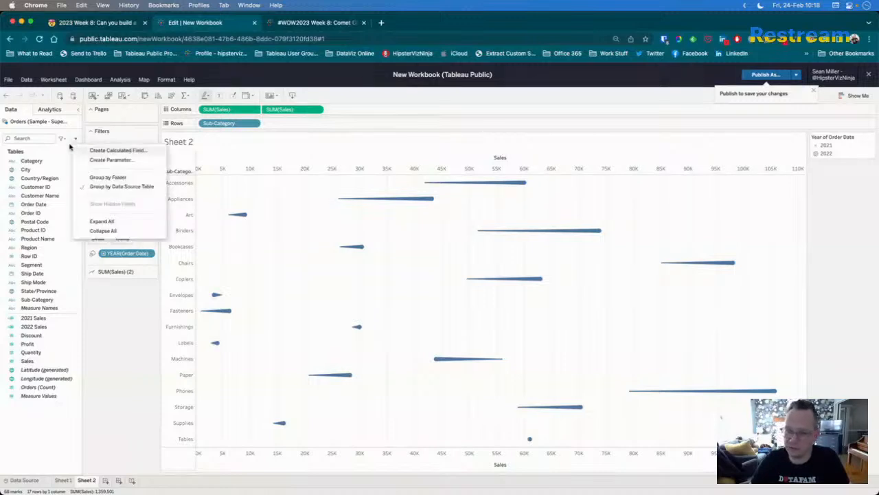
pyautogui.click(109, 152)
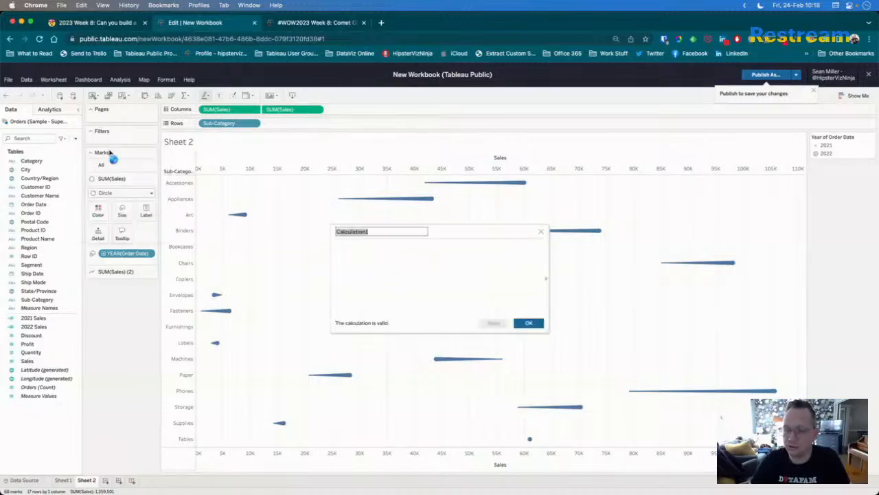
pyautogui.click(397, 254)
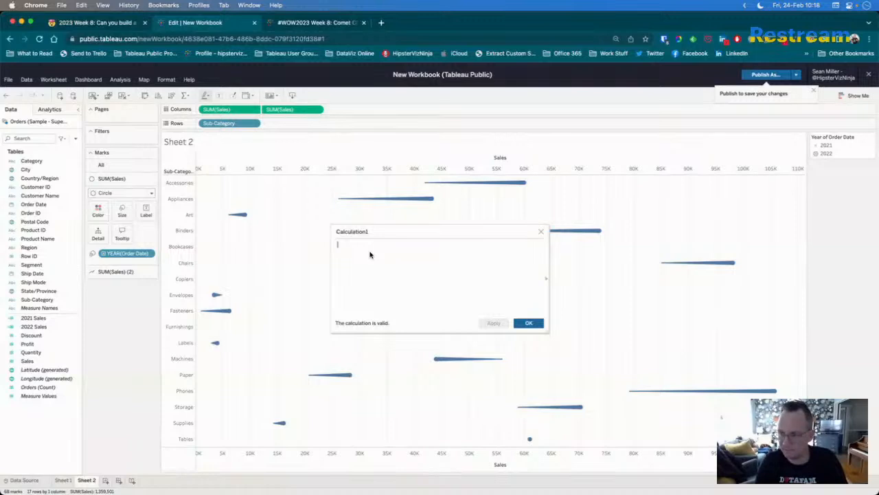
pyautogui.write('sum')
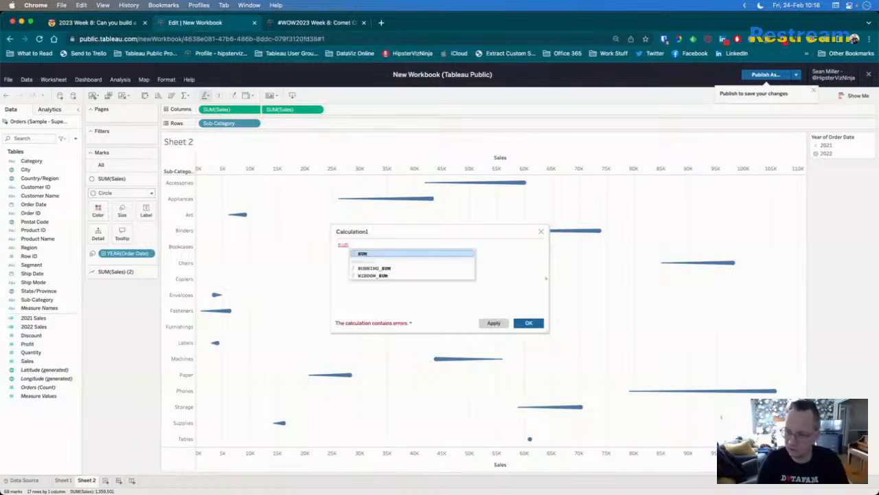
pyautogui.press('Return')
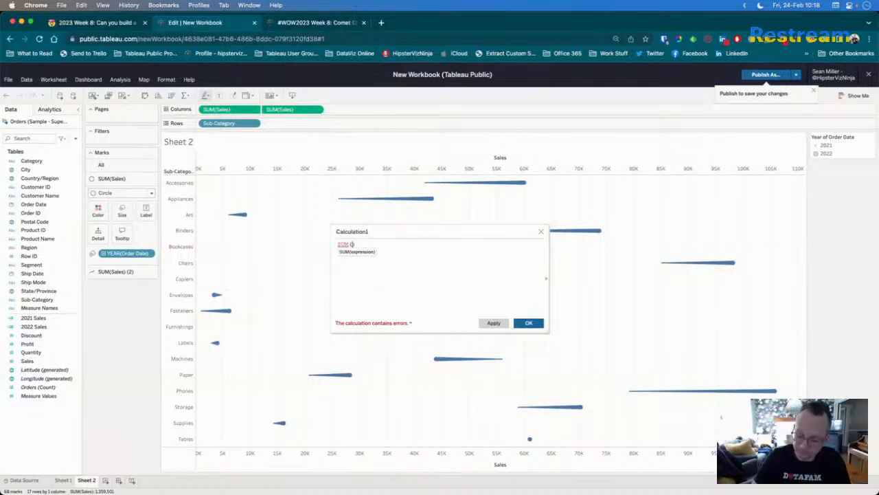
pyautogui.write('2022')
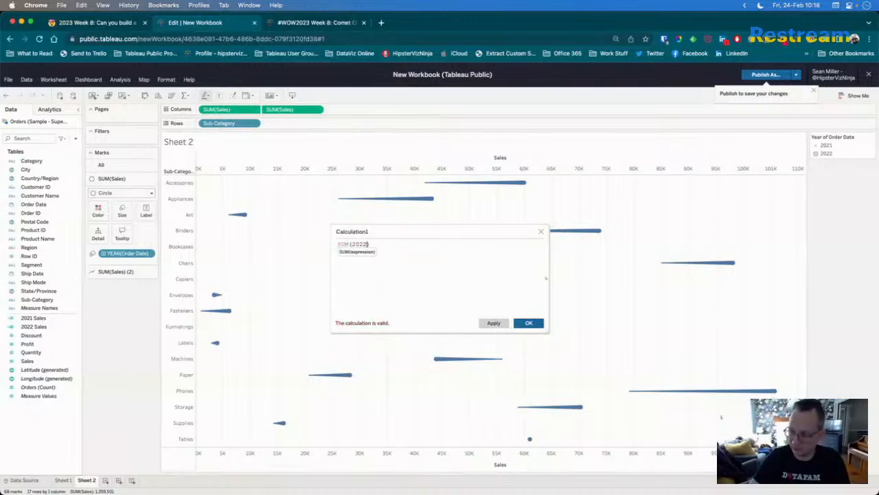
pyautogui.press('BackSpace')
pyautogui.press('BackSpace')
pyautogui.press('BackSpace')
pyautogui.press('BackSpace')
pyautogui.write('sale')
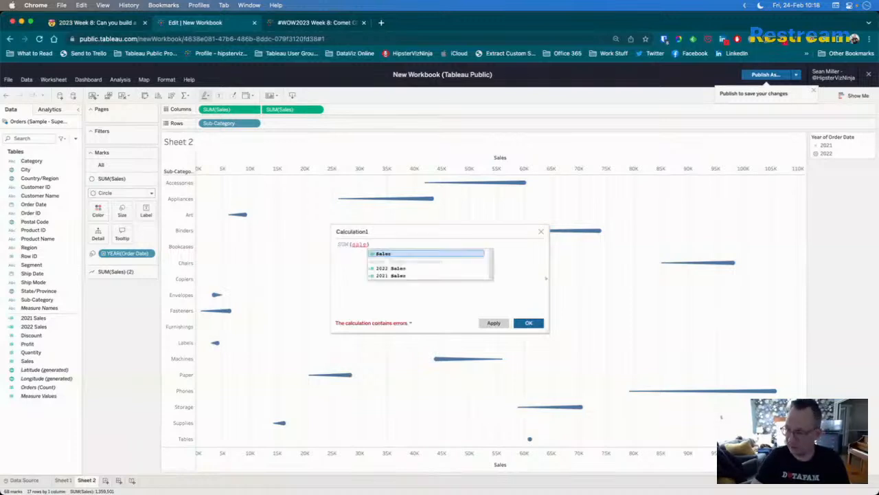
pyautogui.press('Down')
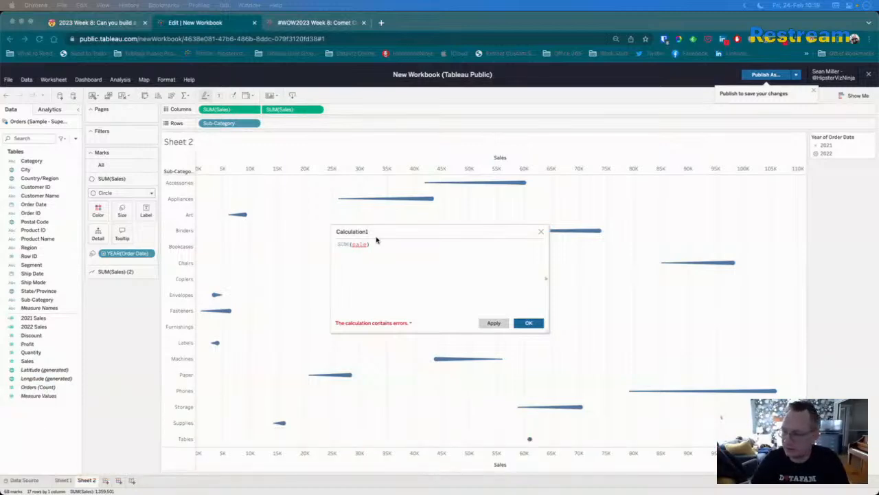
pyautogui.click(369, 245)
pyautogui.write('s')
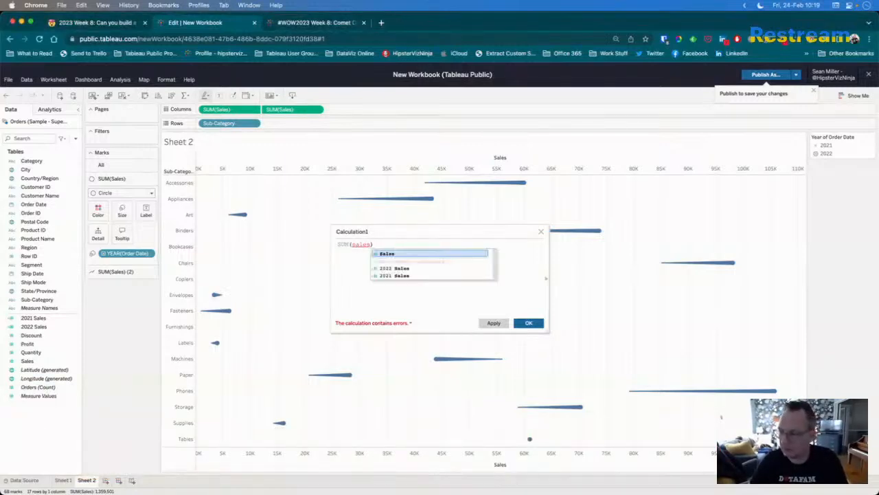
pyautogui.click(424, 272)
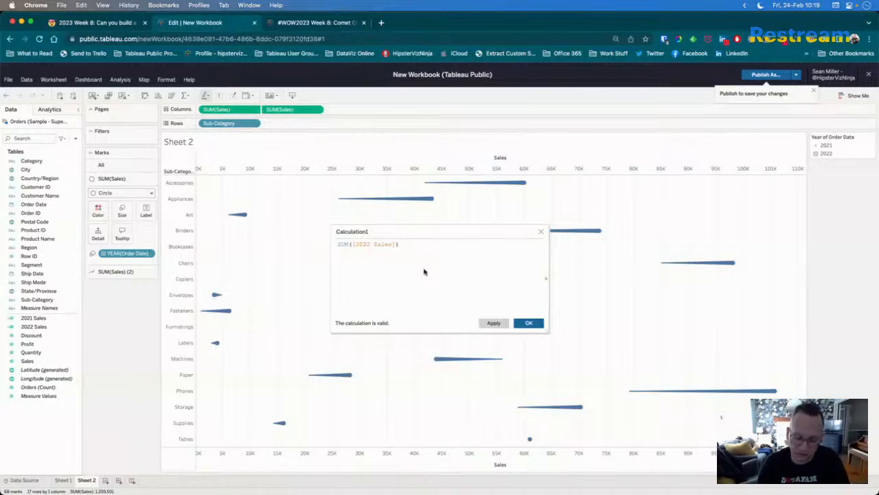
# - Complete the formula as a less-than comparison with SUM([2021 Sales])
pyautogui.write('>')
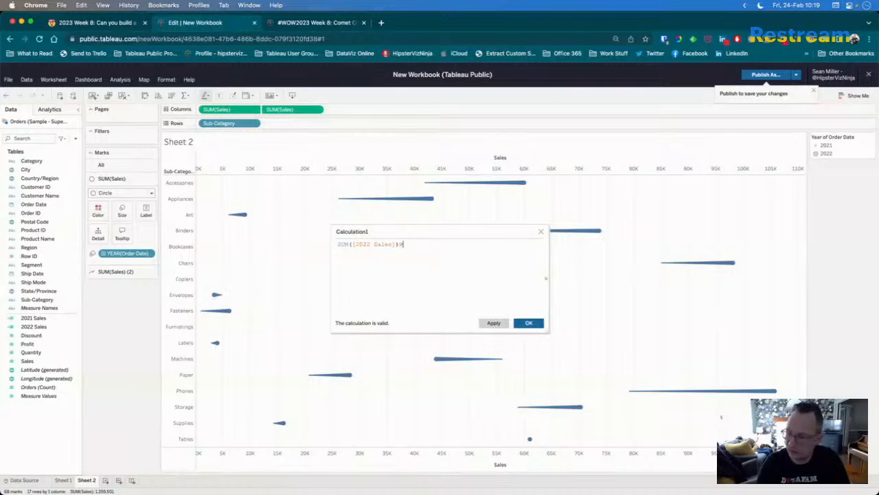
pyautogui.press('BackSpace')
pyautogui.write('<')
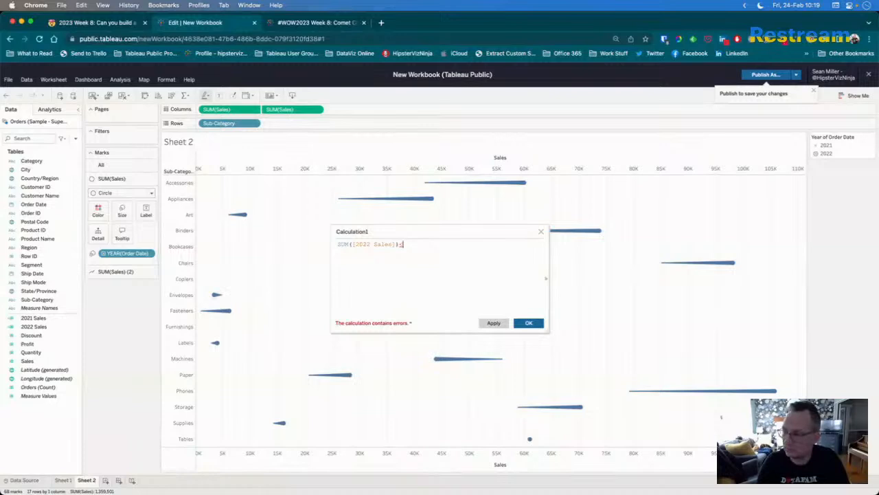
pyautogui.write('sales')
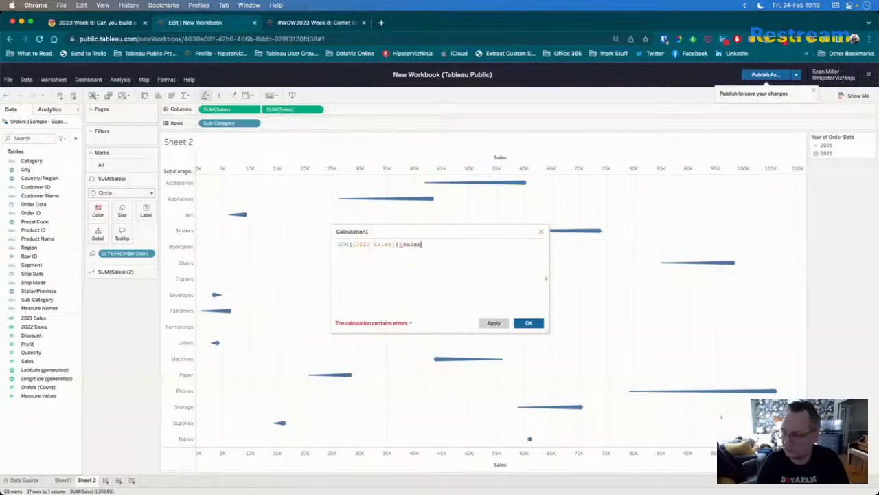
pyautogui.press('BackSpace')
pyautogui.press('BackSpace')
pyautogui.press('BackSpace')
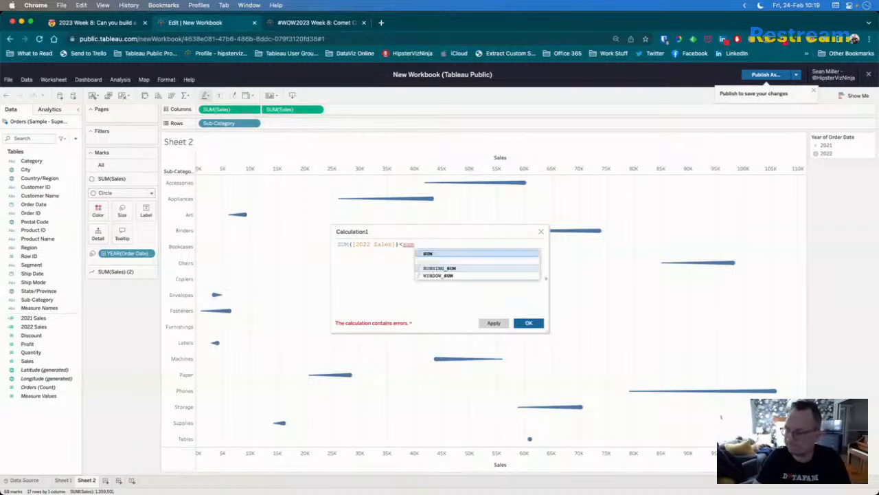
pyautogui.press('Return')
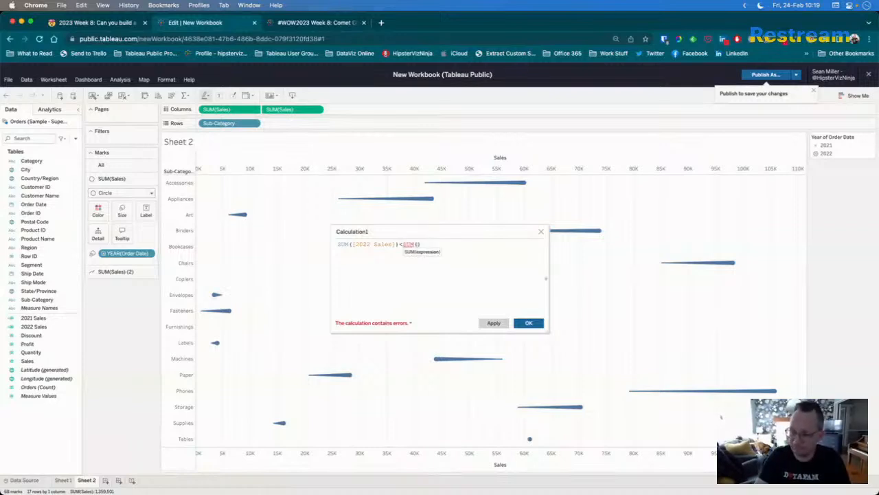
pyautogui.write('[2')
pyautogui.press('BackSpace')
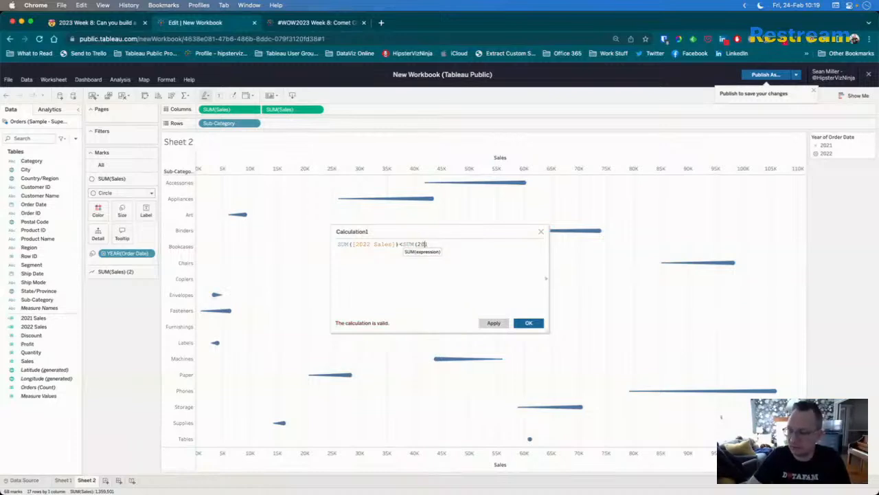
pyautogui.press('BackSpace')
pyautogui.press('Down')
pyautogui.press('Down')
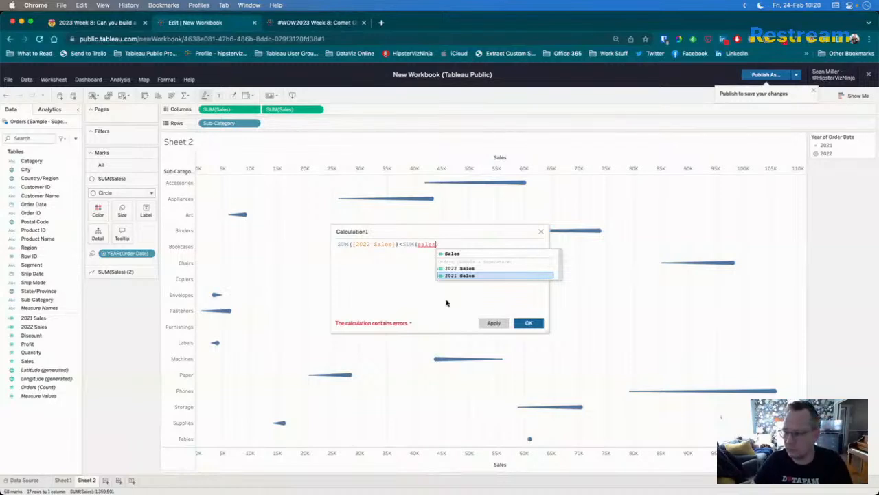
pyautogui.click(467, 275)
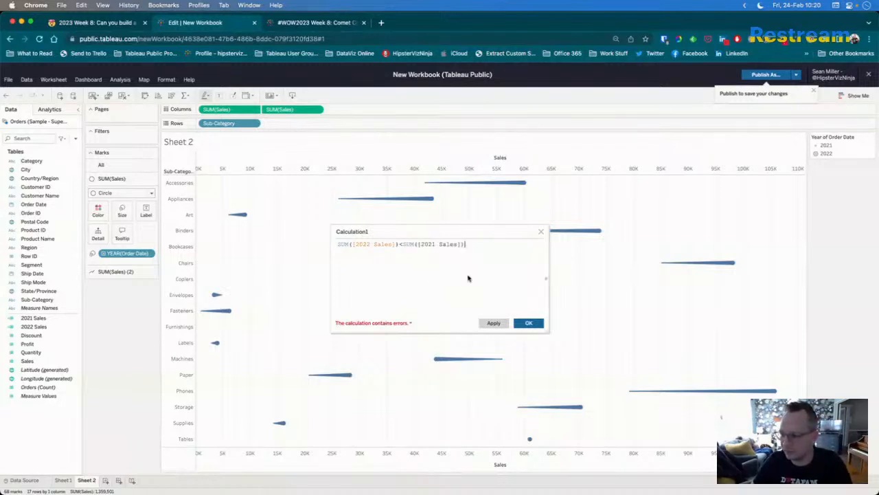
pyautogui.moveTo(367, 244); pyautogui.dragTo(371, 245)
pyautogui.click(411, 244)
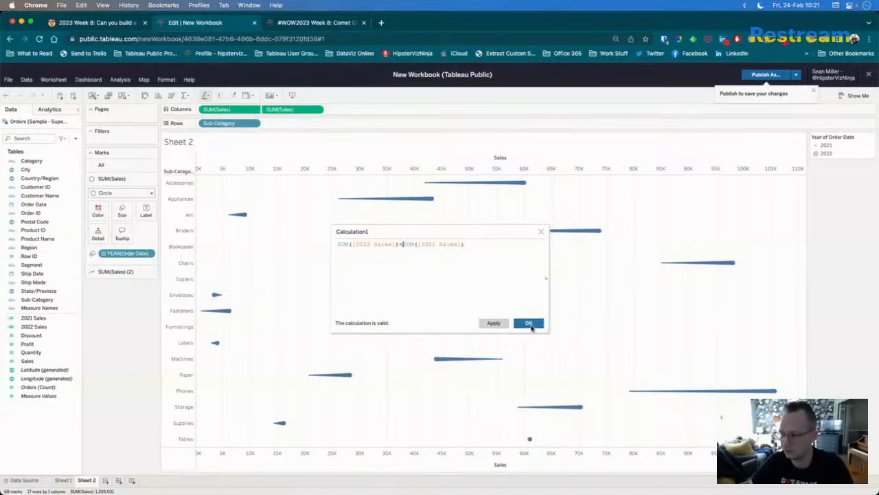
# - Name the calculated field Color and save it
pyautogui.click(376, 234)
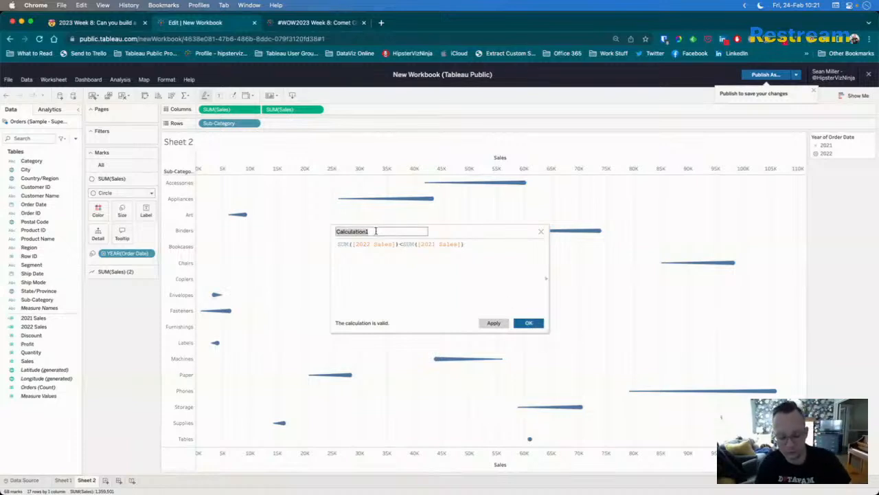
pyautogui.write('Color')
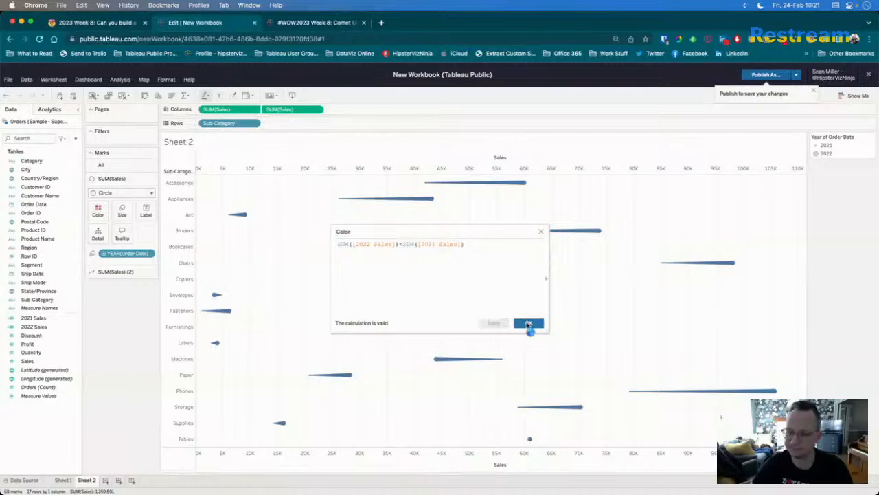
pyautogui.click(528, 324)
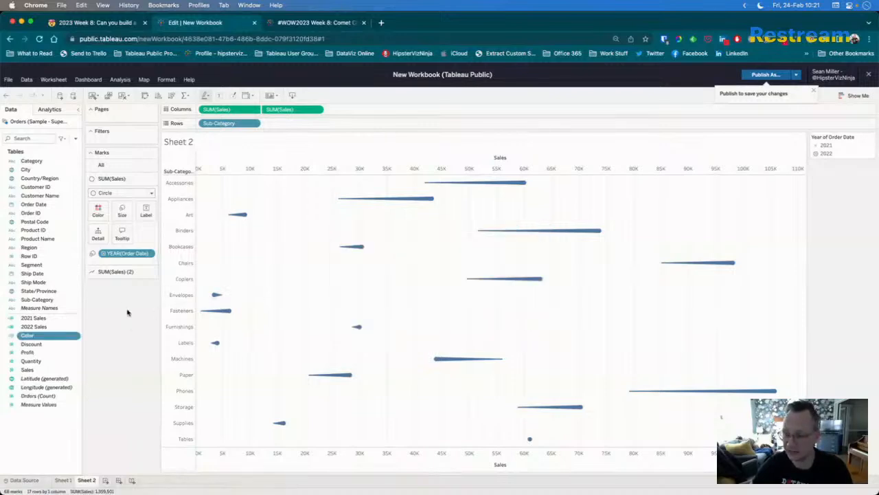
# - Color the line marks of the second Sales measure by the Color field and inspect the Accessories tooltip
pyautogui.click(105, 272)
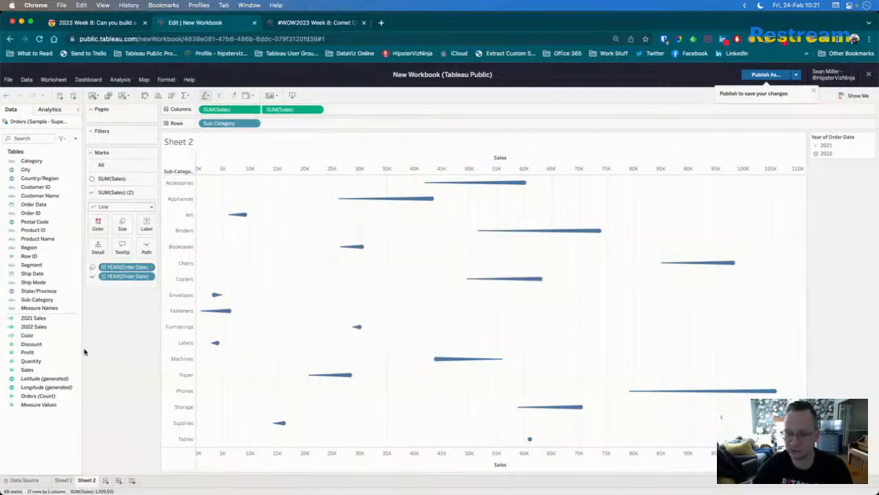
pyautogui.moveTo(33, 336); pyautogui.dragTo(95, 227)
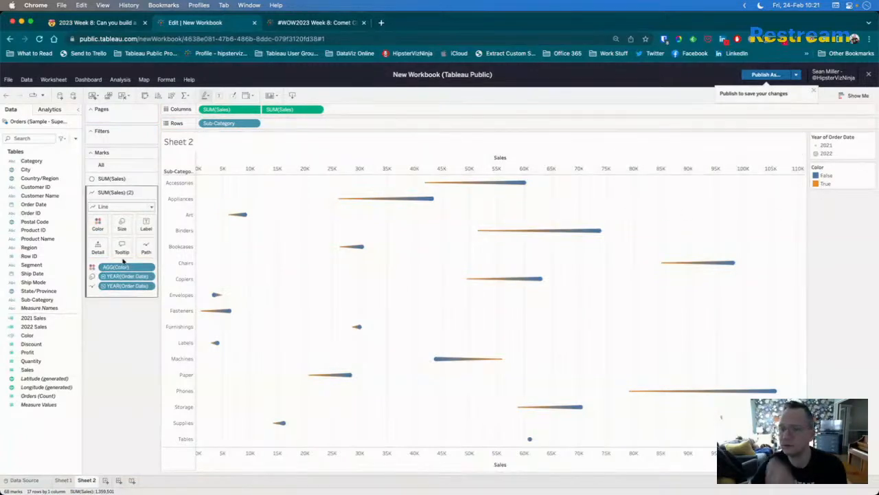
pyautogui.moveTo(498, 187)
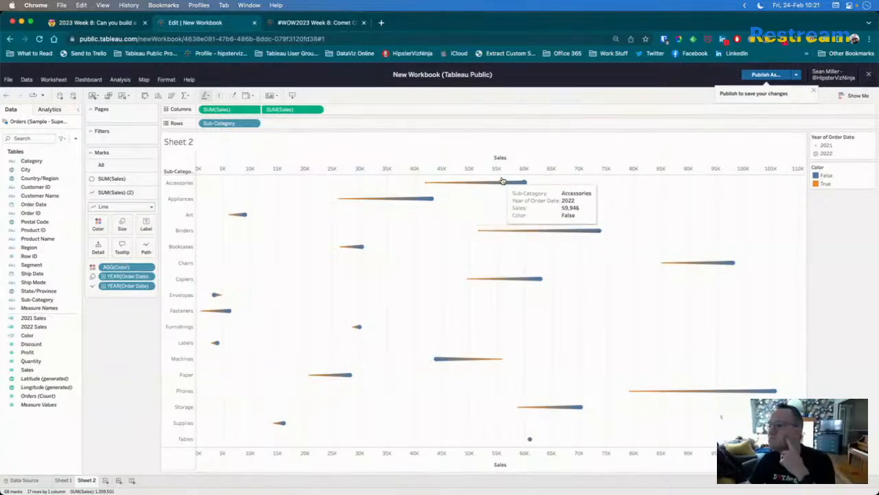
# - Open the Color calculated field for editing
pyautogui.rightClick(43, 337)
pyautogui.click(41, 367)
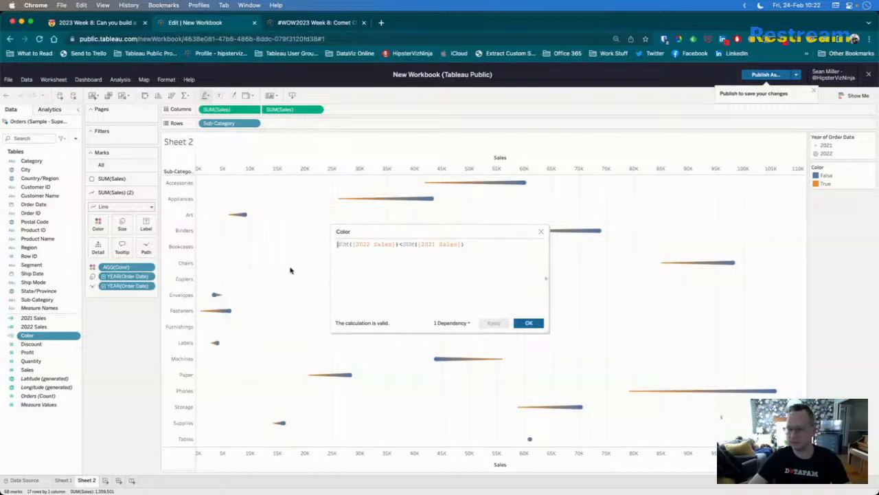
pyautogui.click(339, 245)
pyautogui.write('window')
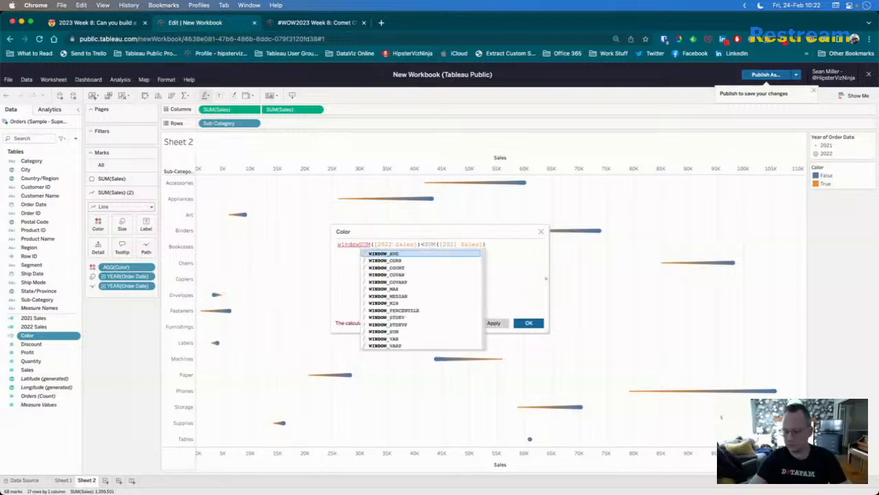
pyautogui.press('BackSpace')
pyautogui.press('BackSpace')
pyautogui.press('BackSpace')
pyautogui.press('BackSpace')
pyautogui.press('BackSpace')
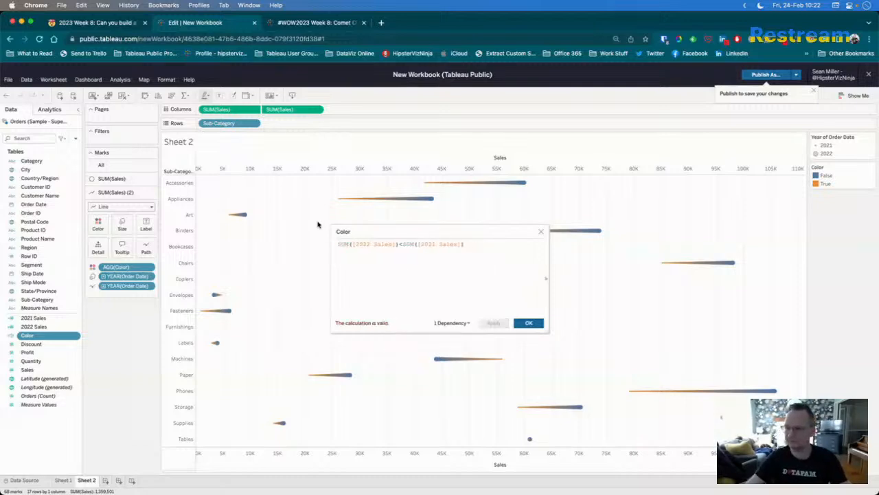
# - Change the Color formula to the difference SUM([2022 Sales])-SUM([2021 Sales]) and save it
pyautogui.click(403, 244)
pyautogui.press('BackSpace')
pyautogui.write('-')
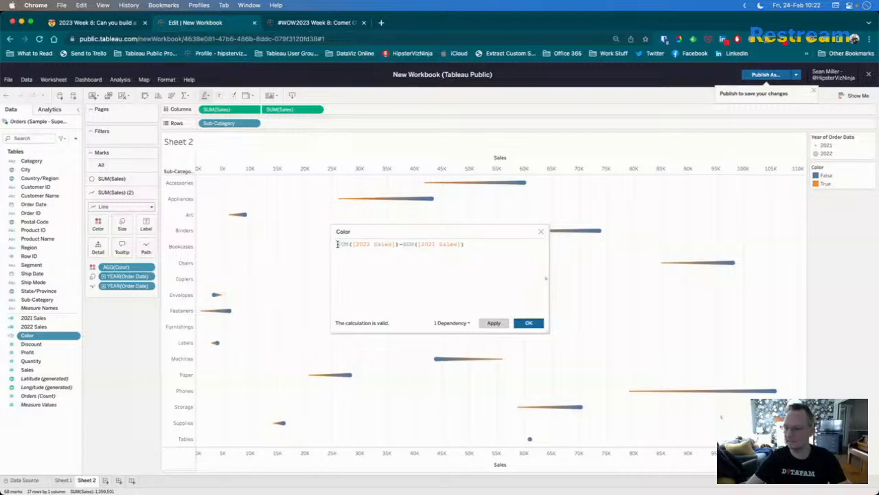
pyautogui.click(497, 324)
pyautogui.click(528, 325)
# - Convert AGG(Color) on the line marks to a continuous measure
pyautogui.click(151, 268)
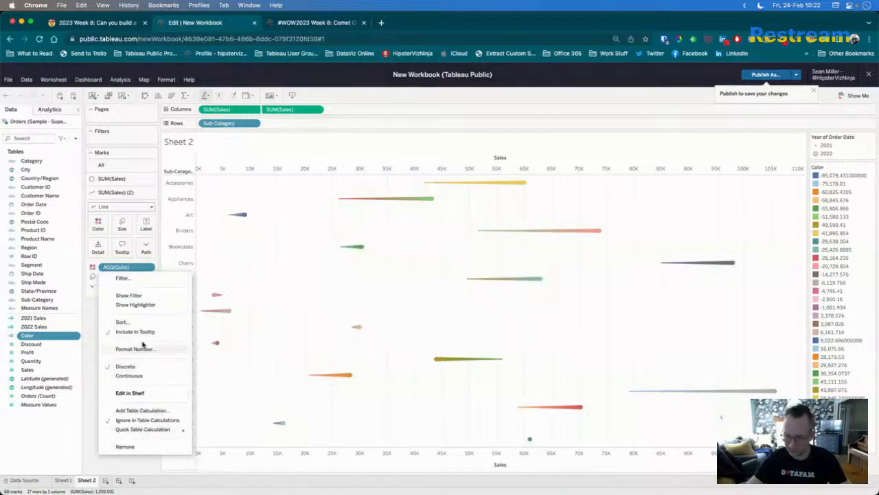
pyautogui.click(86, 322)
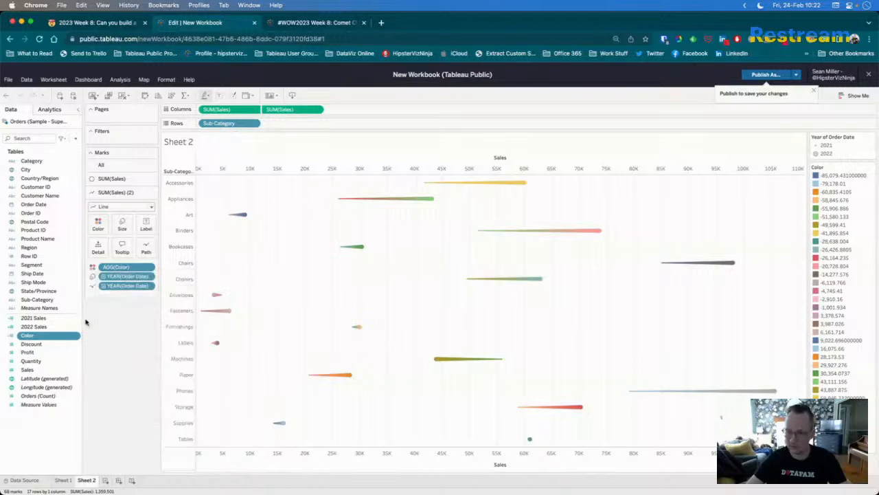
pyautogui.click(152, 268)
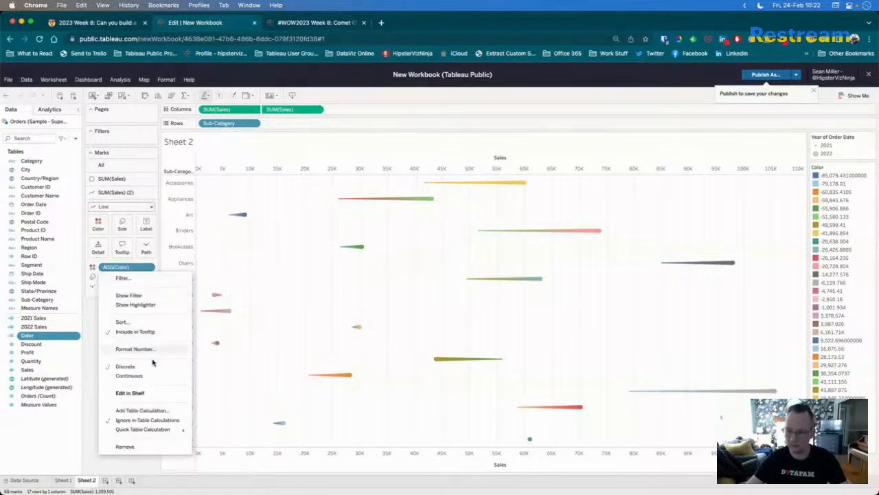
pyautogui.click(144, 375)
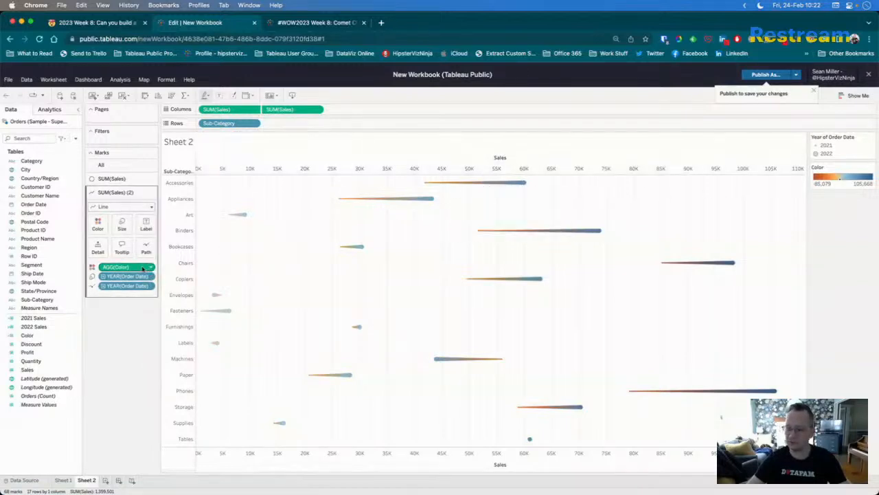
# - Change the Color formula to window_sum(SUM([2022 Sales]))-window_sum(SUM([2021 Sales])) and save it
pyautogui.rightClick(29, 336)
pyautogui.click(48, 369)
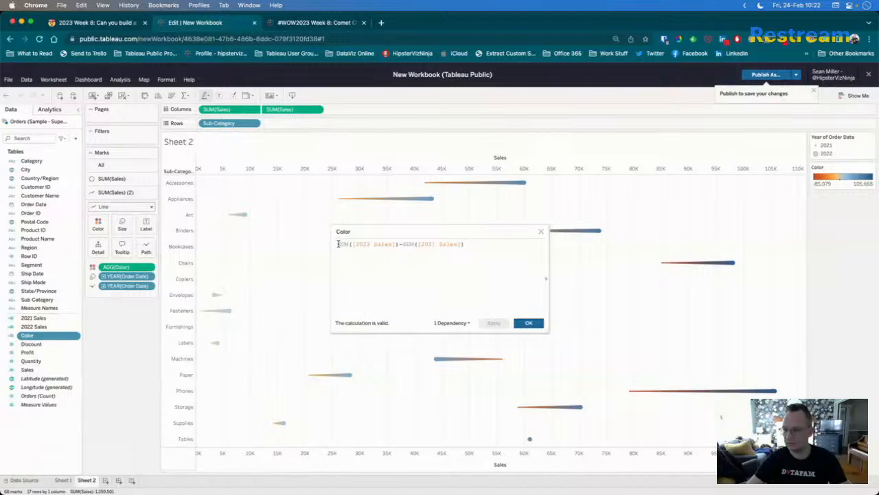
pyautogui.write('indow_sum')
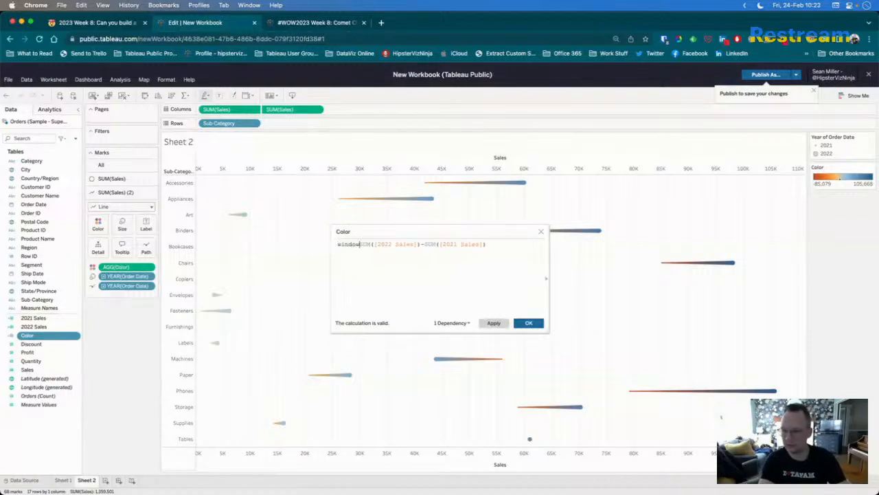
pyautogui.write('(SUM([2022 Sales]')
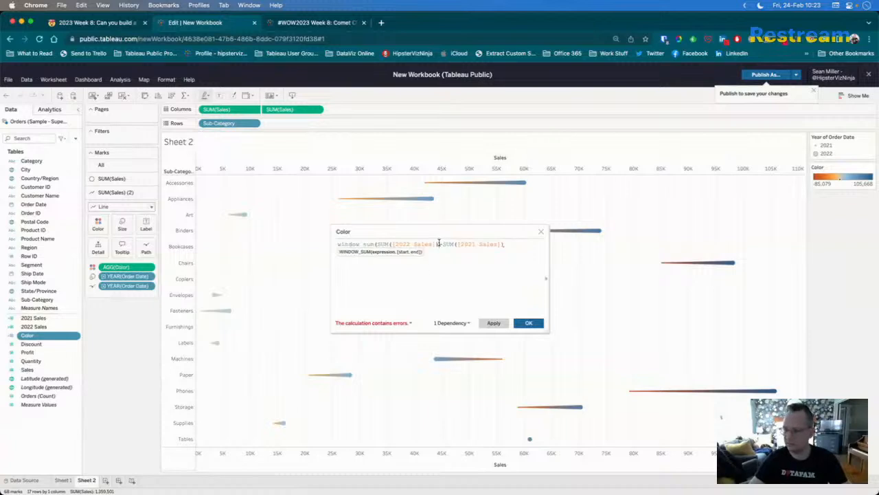
pyautogui.write('))')
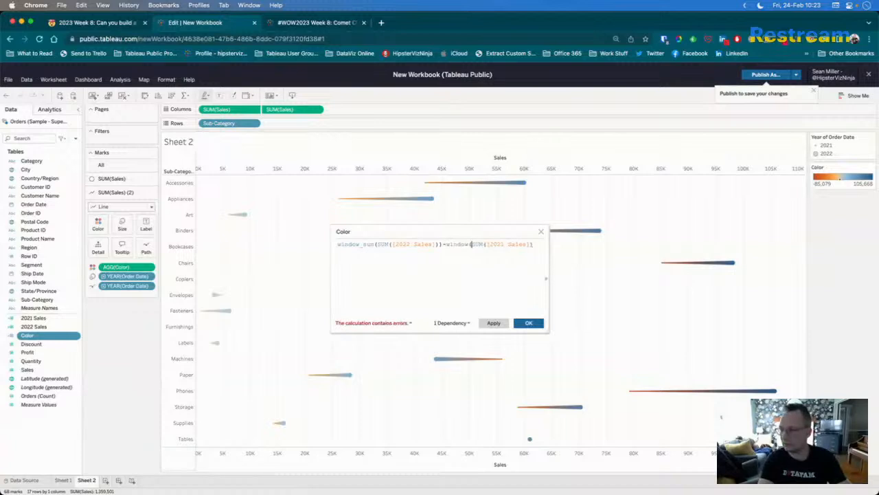
pyautogui.write('-window_sum(')
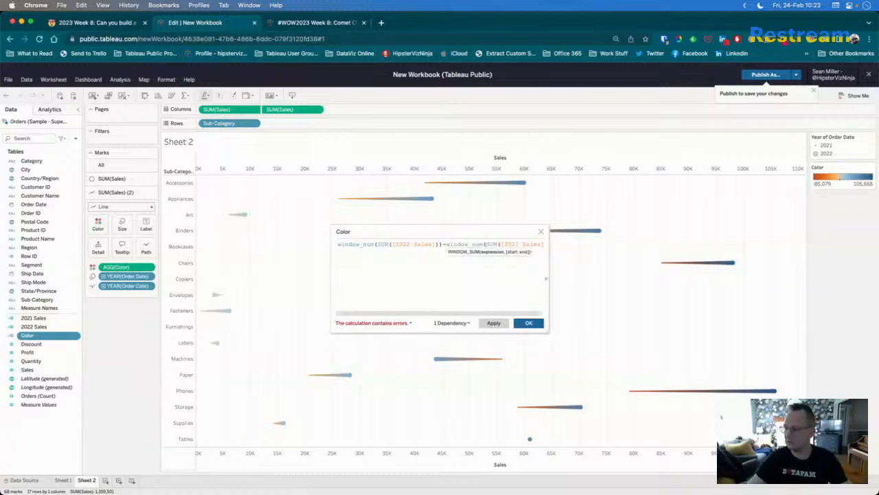
pyautogui.moveTo(451, 314); pyautogui.dragTo(516, 312)
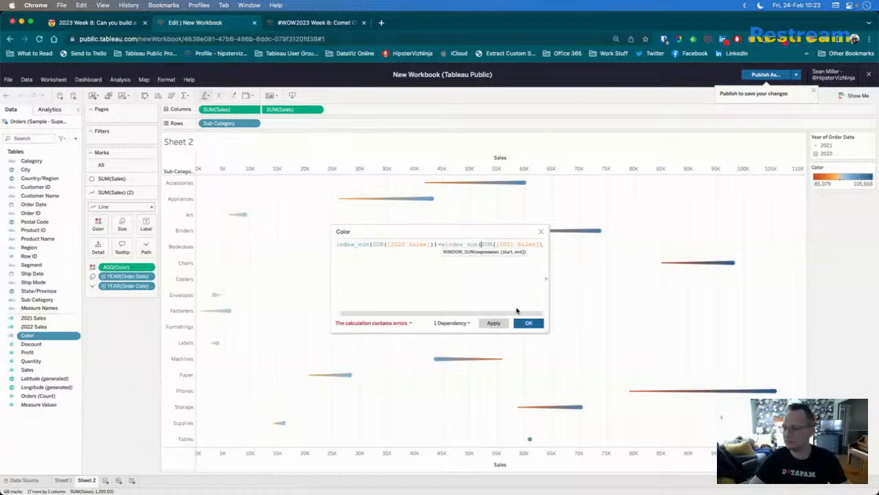
pyautogui.write('))')
pyautogui.click(494, 323)
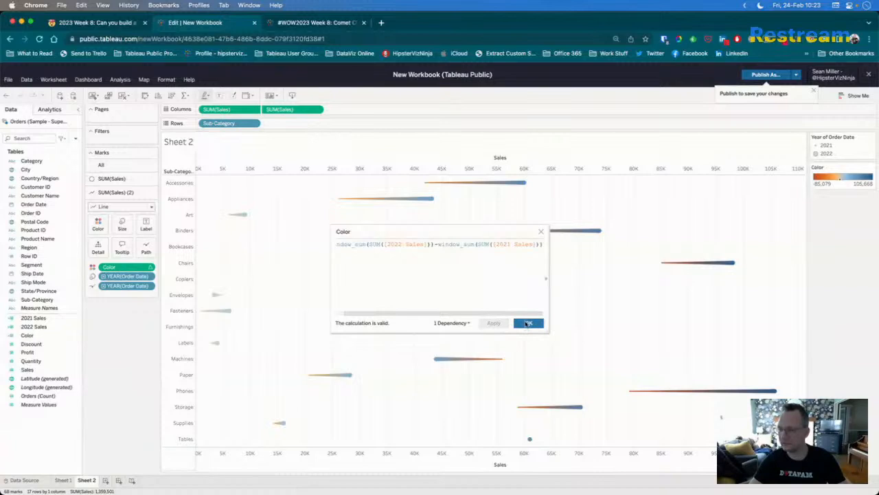
pyautogui.click(527, 324)
# - Compute the Color table calculation on the line marks using Sub-Category
pyautogui.click(152, 267)
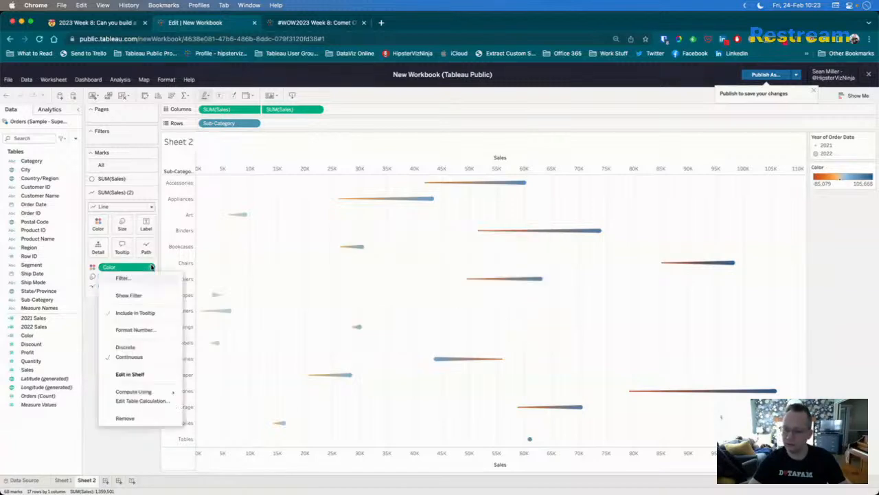
pyautogui.moveTo(155, 390)
pyautogui.click(198, 420)
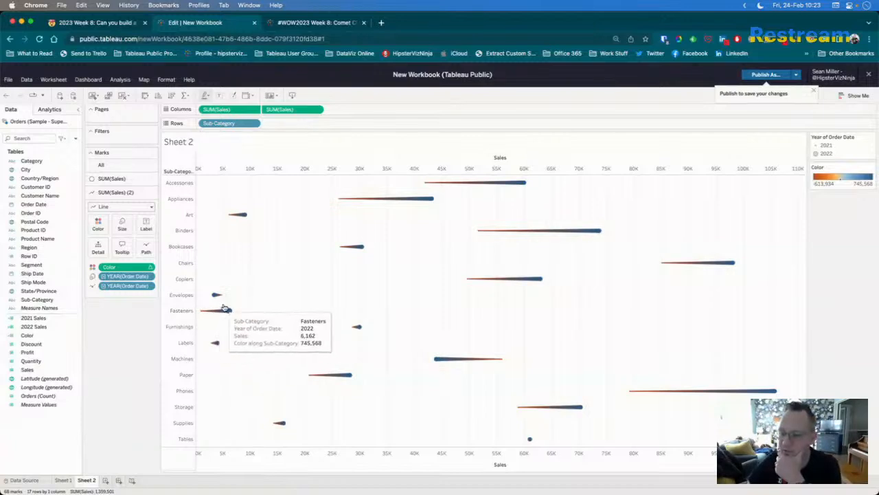
# - On a new sheet, build a text table of Sales, 2021 Sales and 2022 Sales by Sub-Category rows and Order Date year columns
pyautogui.click(105, 480)
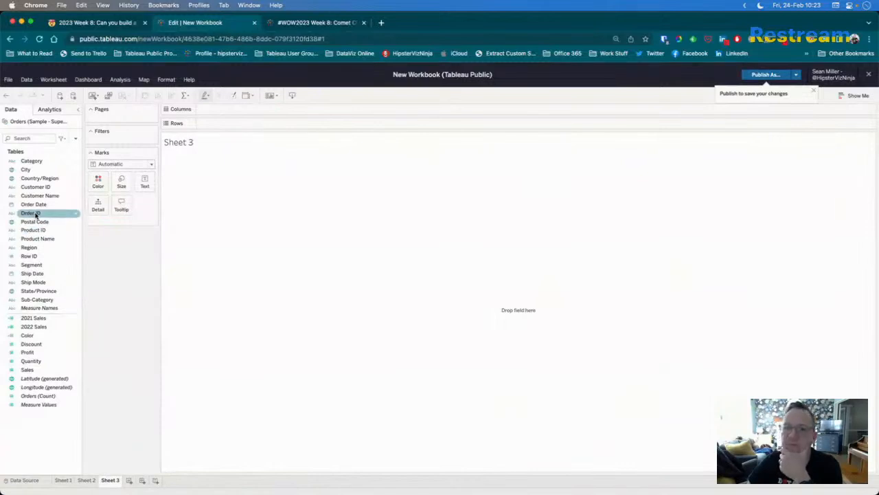
pyautogui.moveTo(35, 204); pyautogui.dragTo(49, 253)
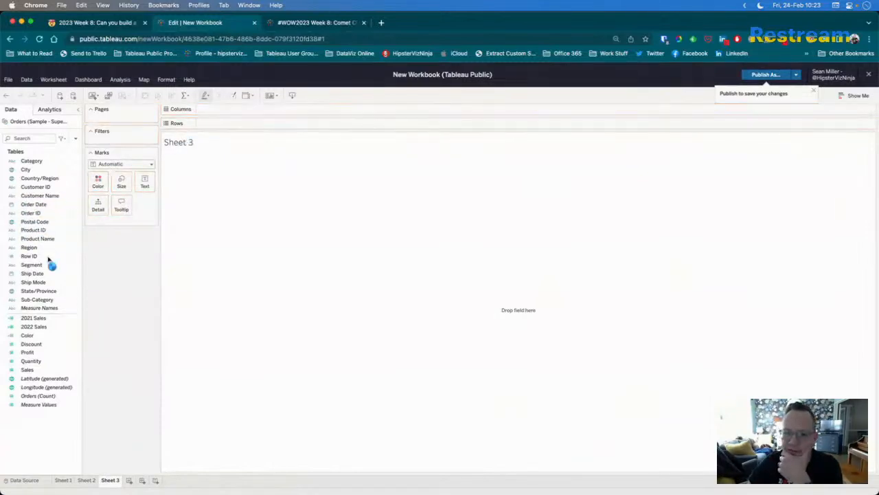
pyautogui.click(443, 306)
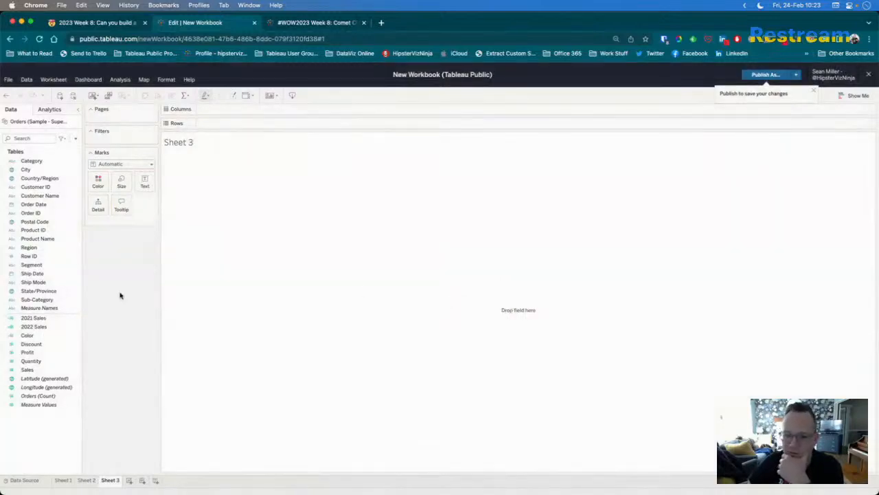
pyautogui.moveTo(40, 302); pyautogui.dragTo(232, 129)
pyautogui.moveTo(28, 369); pyautogui.dragTo(146, 186)
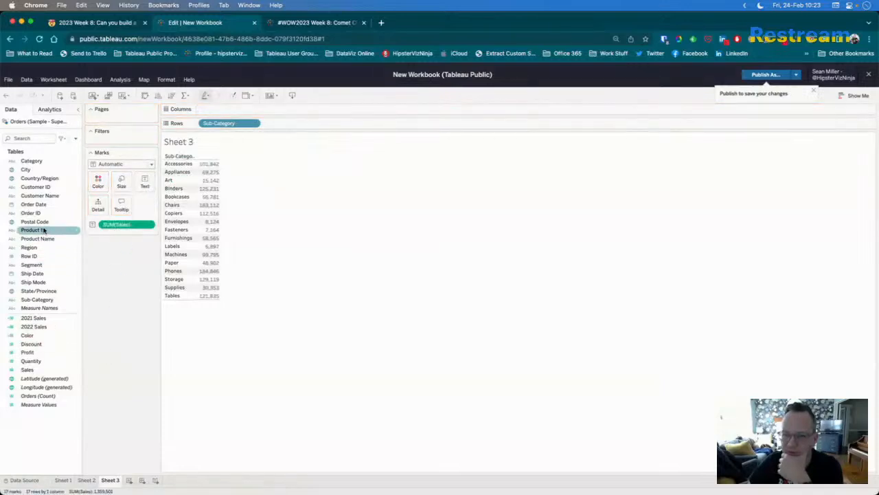
pyautogui.moveTo(38, 204); pyautogui.dragTo(237, 109)
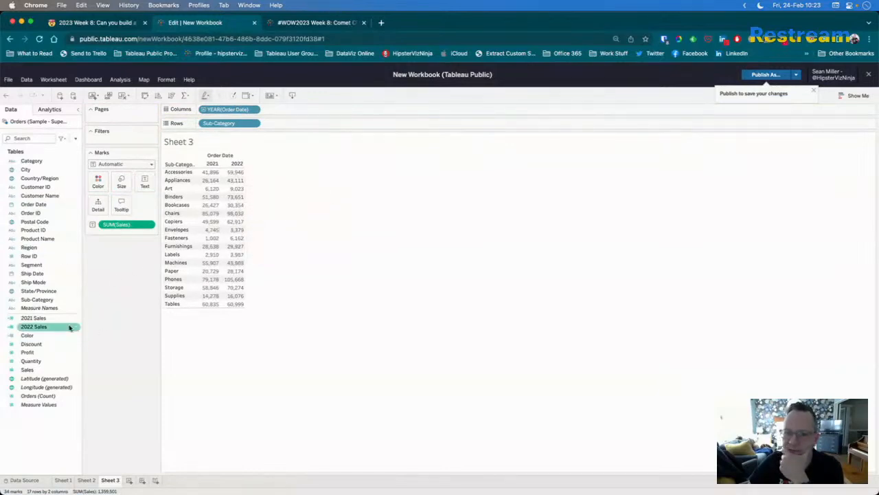
pyautogui.doubleClick(43, 319)
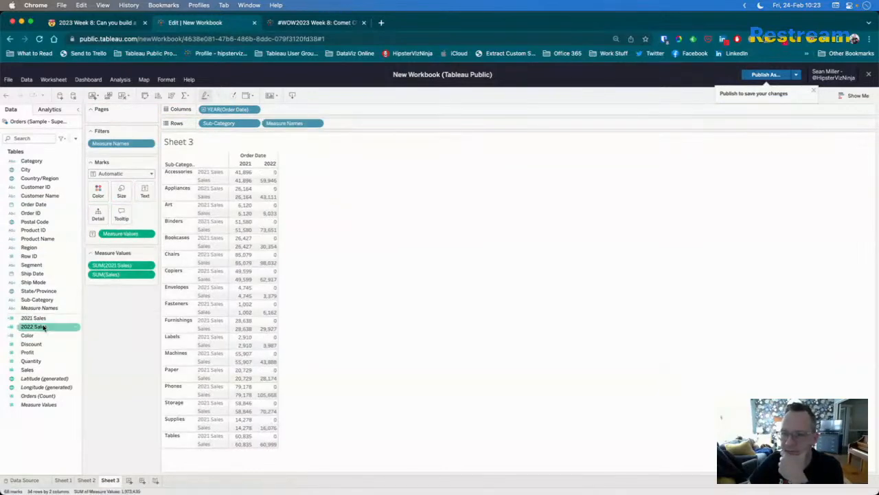
pyautogui.doubleClick(43, 327)
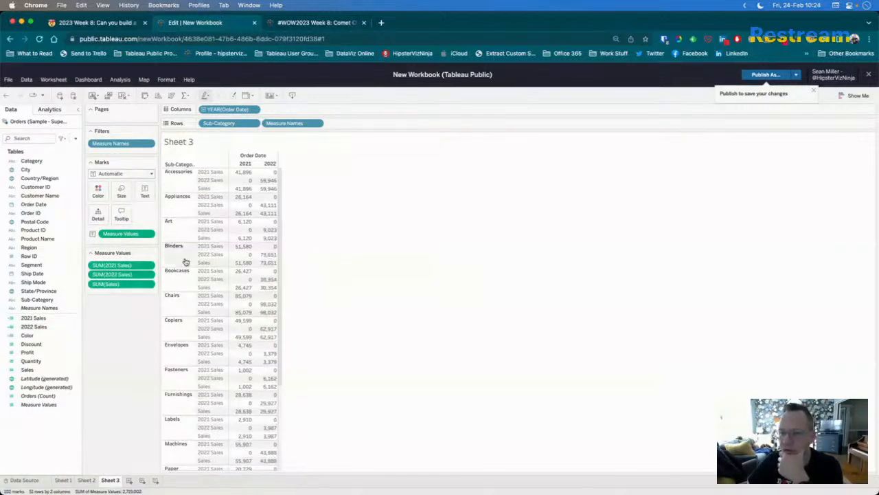
# - Add Color to the table's measure values as a continuous field and move Measure Names from rows to columns
pyautogui.doubleClick(52, 336)
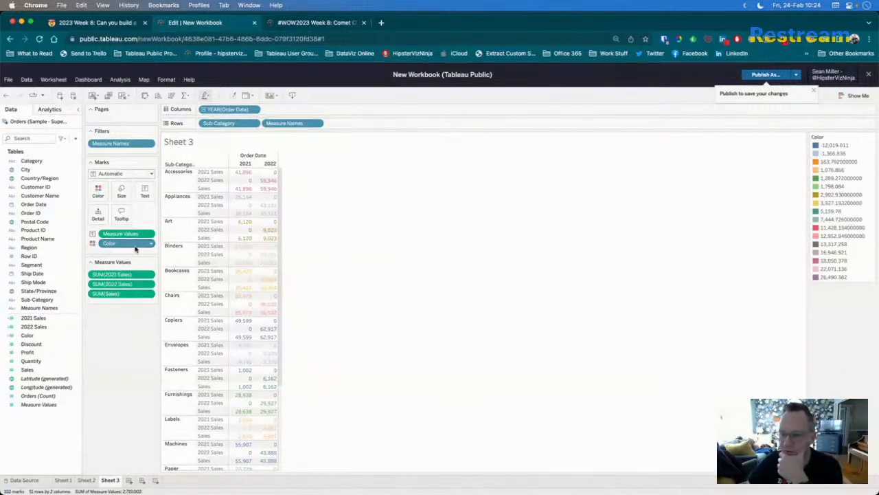
pyautogui.moveTo(126, 246); pyautogui.dragTo(43, 346)
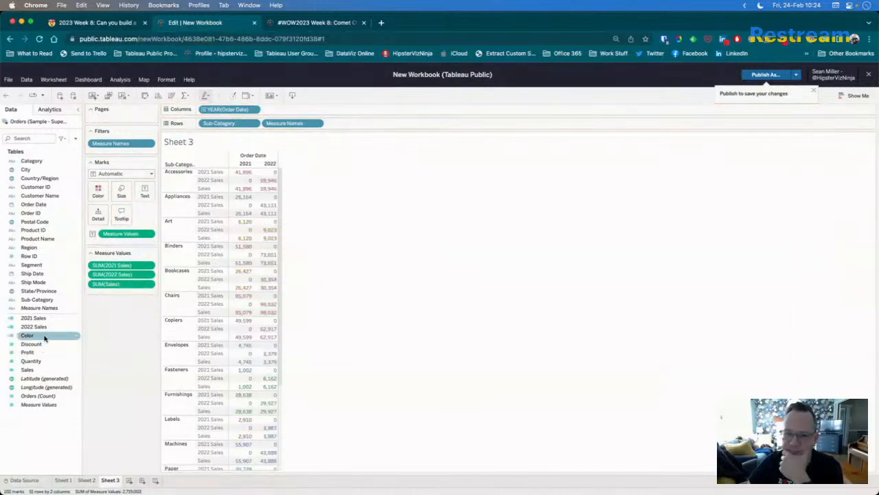
pyautogui.rightClick(55, 337)
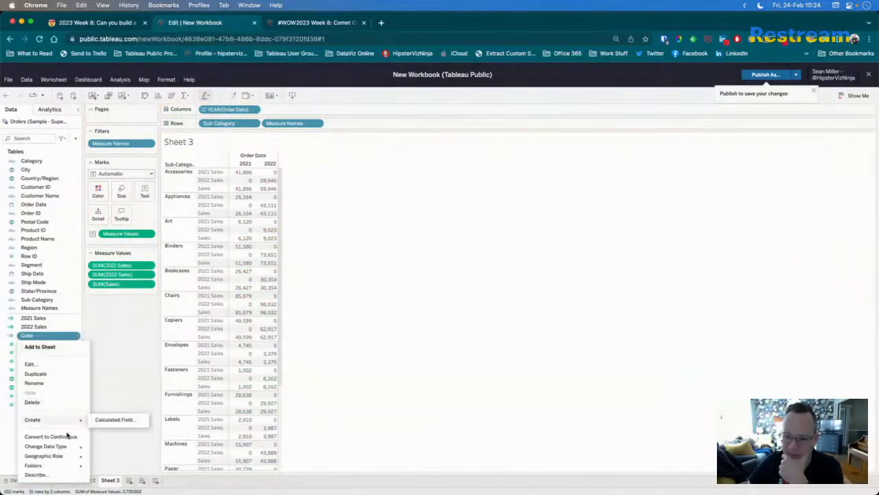
pyautogui.click(57, 438)
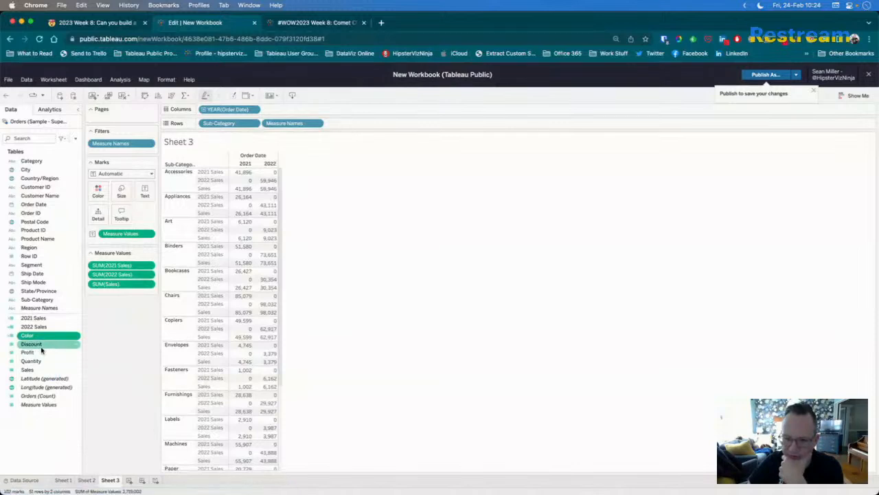
pyautogui.moveTo(38, 338); pyautogui.dragTo(124, 295)
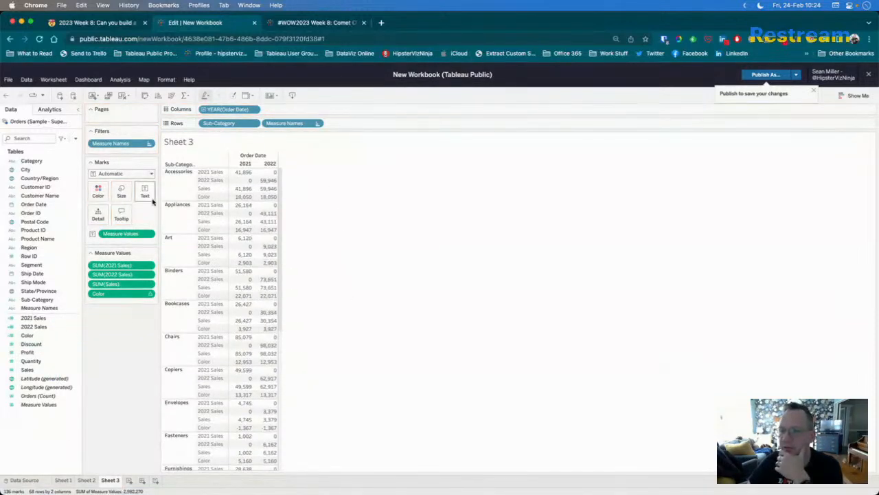
pyautogui.moveTo(289, 123)
pyautogui.mouseDown()
pyautogui.moveTo(294, 112)
pyautogui.moveTo(215, 117)
pyautogui.moveTo(286, 112)
pyautogui.mouseUp()
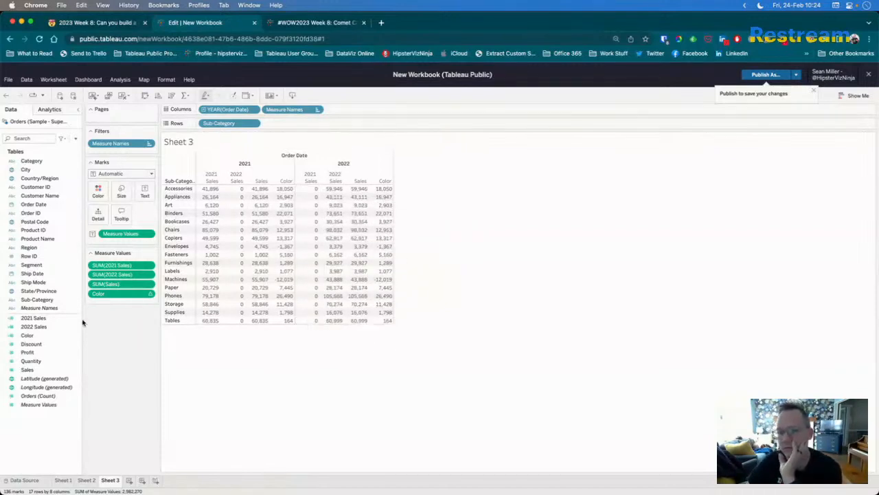
# - Set the table's Color calculation to compute along Sub-Category and Year of Order Date, restarting every Sub-Category
pyautogui.click(152, 294)
pyautogui.moveTo(151, 395)
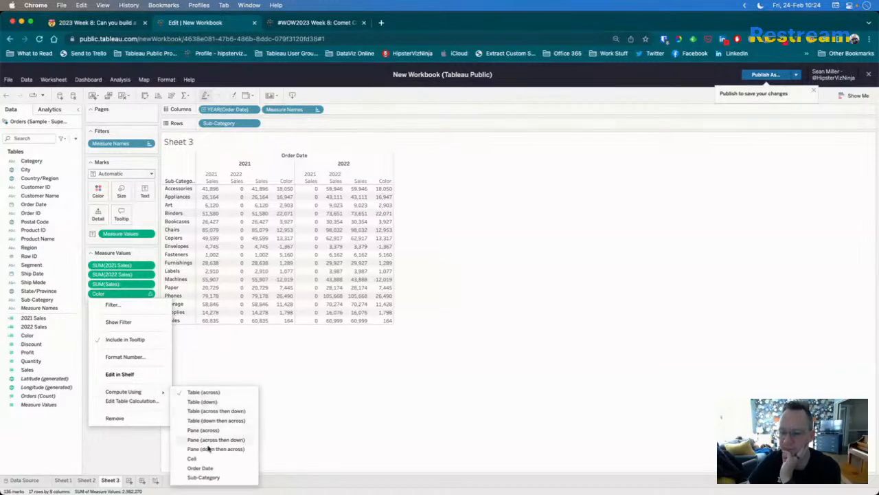
pyautogui.click(210, 478)
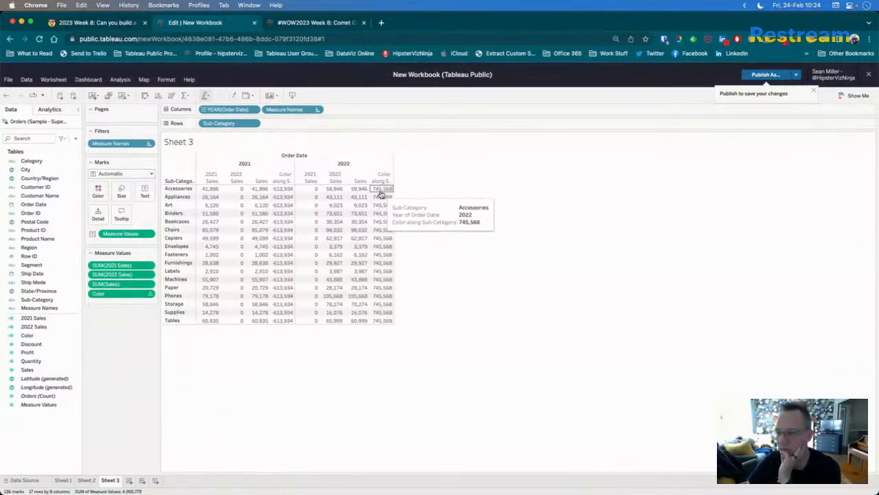
pyautogui.click(151, 294)
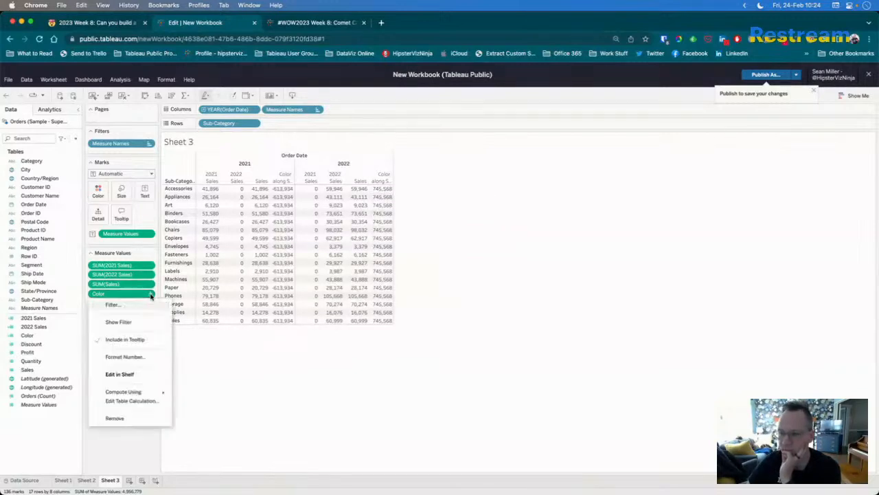
pyautogui.click(146, 401)
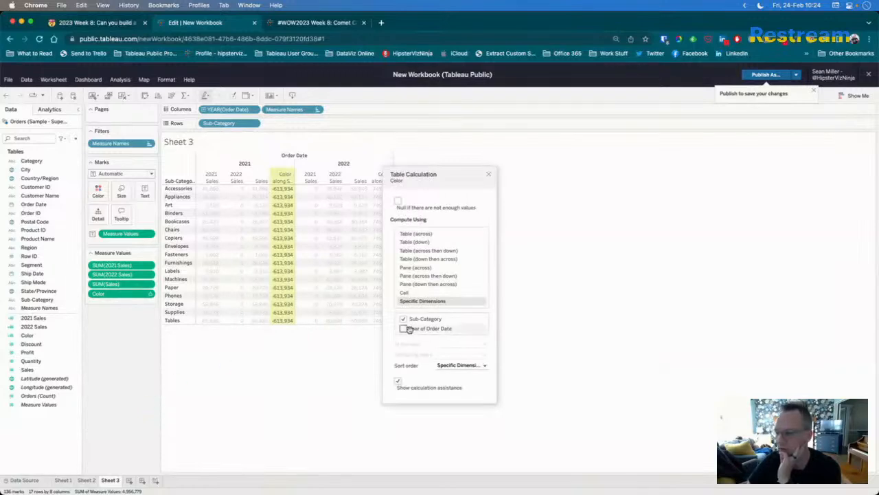
pyautogui.click(403, 328)
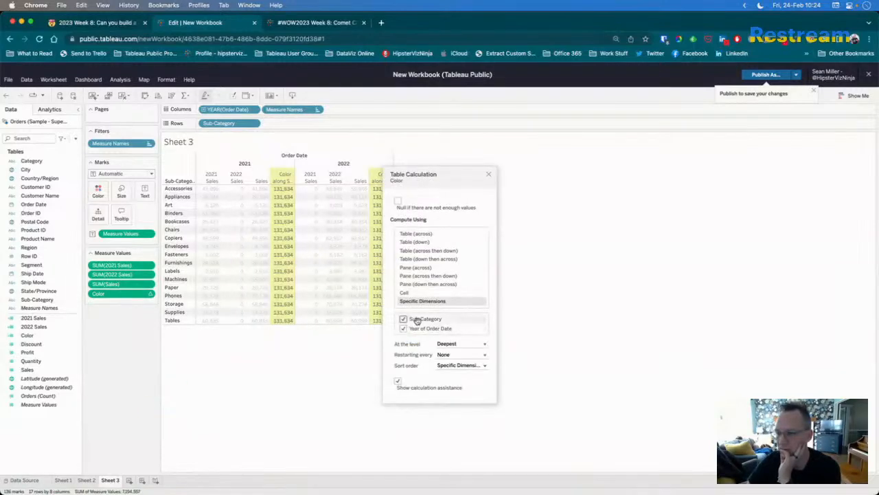
pyautogui.click(450, 355)
pyautogui.click(458, 376)
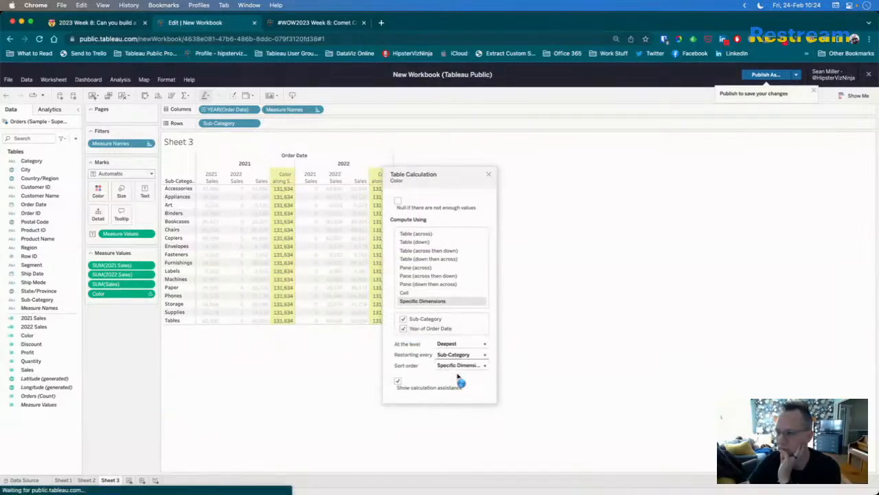
pyautogui.click(488, 175)
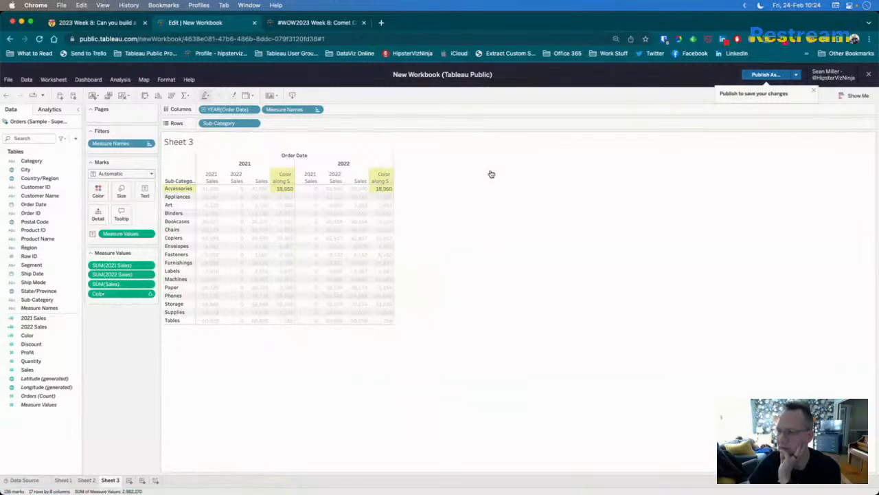
# - Compare the Color values between the 2021 and 2022 columns and review the 2021 Sales formula without changing it
pyautogui.moveTo(288, 254)
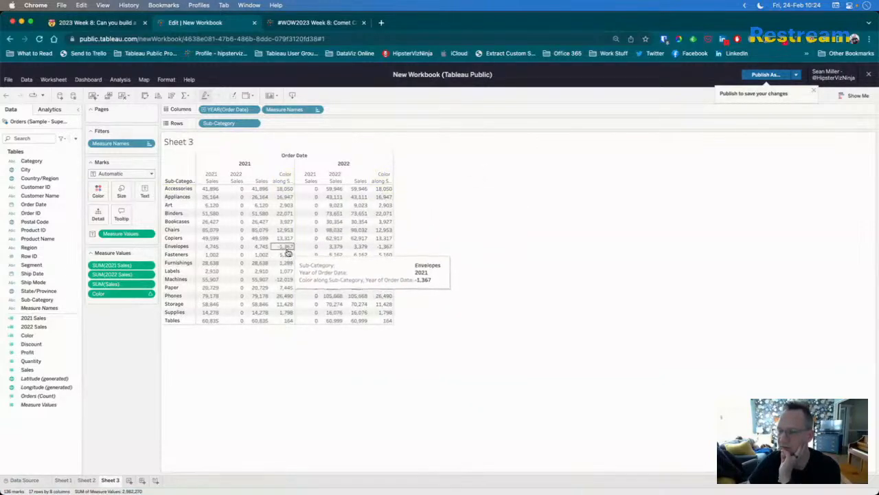
pyautogui.moveTo(384, 249)
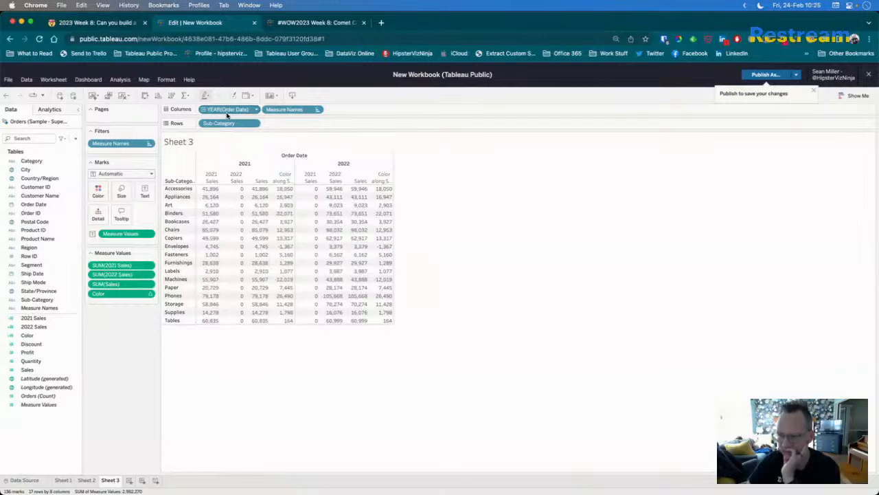
pyautogui.moveTo(225, 111)
pyautogui.mouseDown()
pyautogui.moveTo(334, 112)
pyautogui.moveTo(209, 113)
pyautogui.mouseUp()
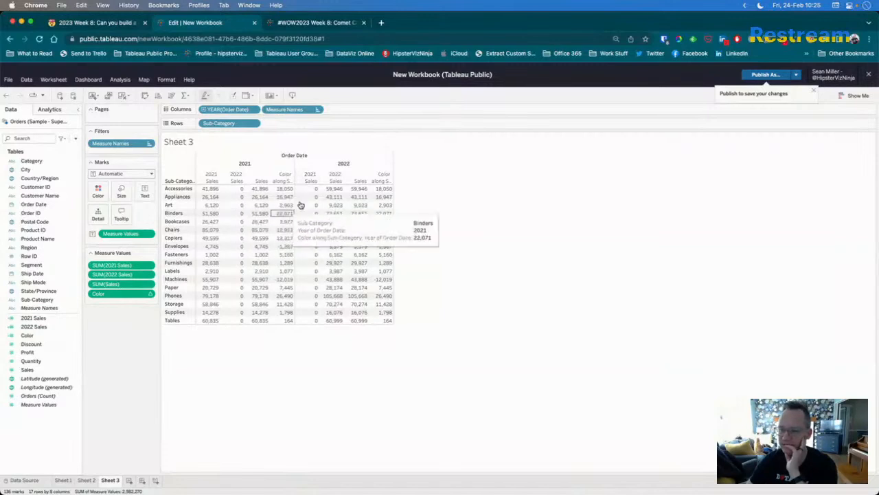
pyautogui.rightClick(52, 320)
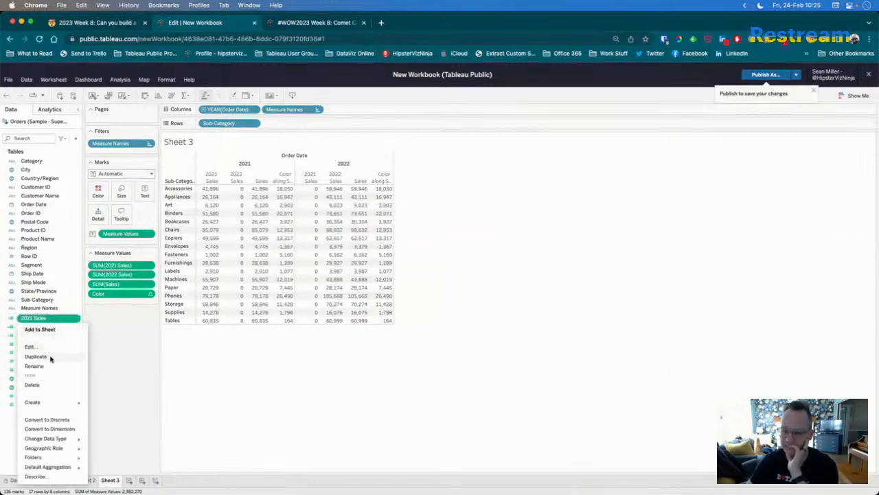
pyautogui.click(30, 346)
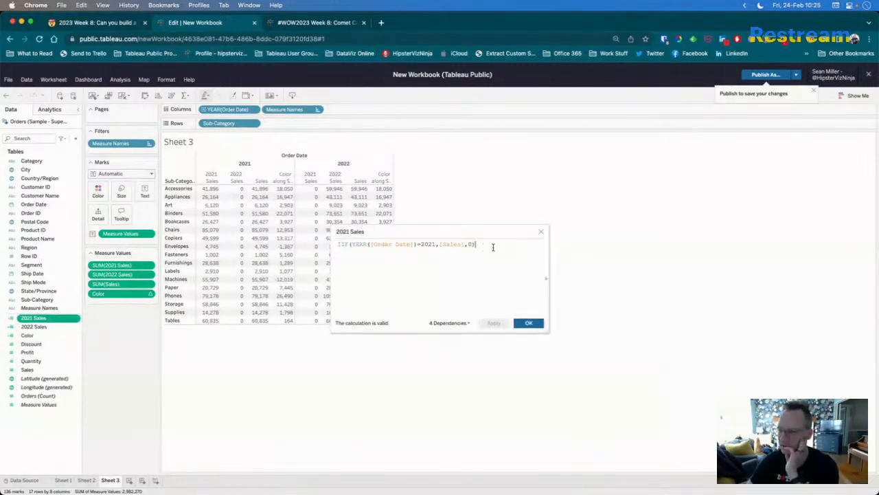
pyautogui.click(537, 231)
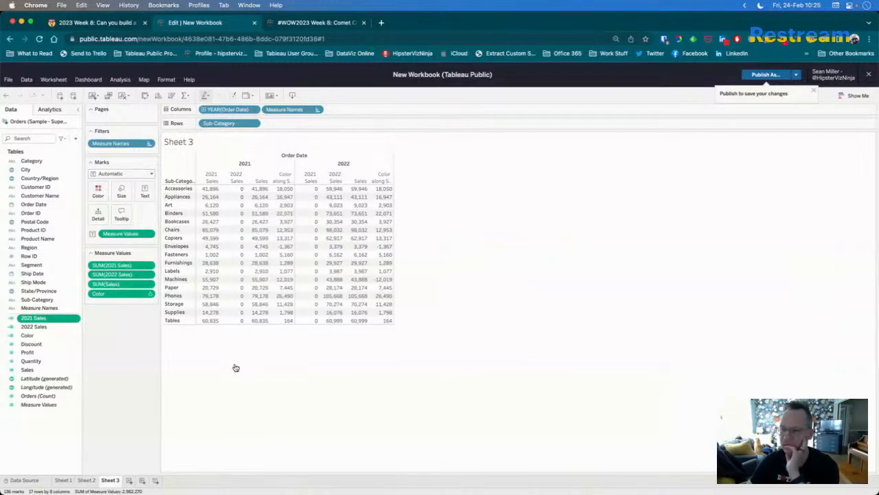
pyautogui.click(289, 246)
pyautogui.click(288, 246)
pyautogui.click(288, 247)
pyautogui.click(289, 246)
pyautogui.click(289, 246)
# - On Sheet 2, compute the line marks' Color calculation along Sub-Category and Year of Order Date, restarting every Sub-Category
pyautogui.click(85, 480)
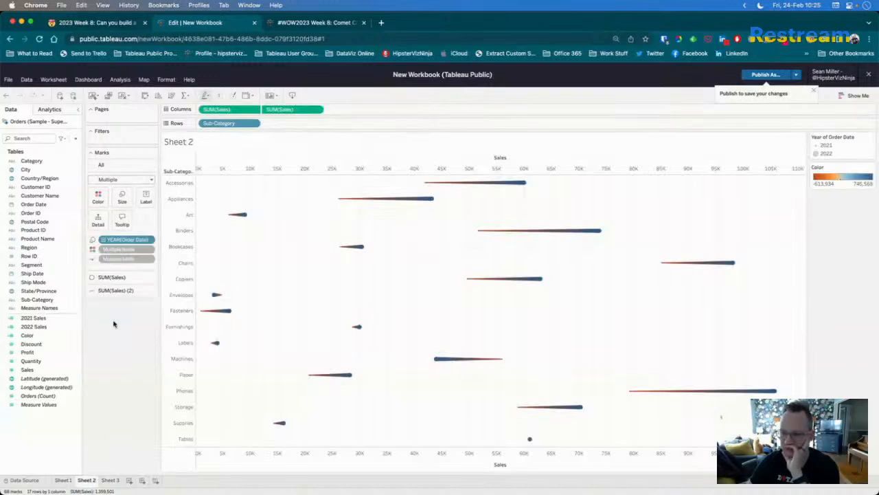
pyautogui.click(132, 290)
pyautogui.click(151, 269)
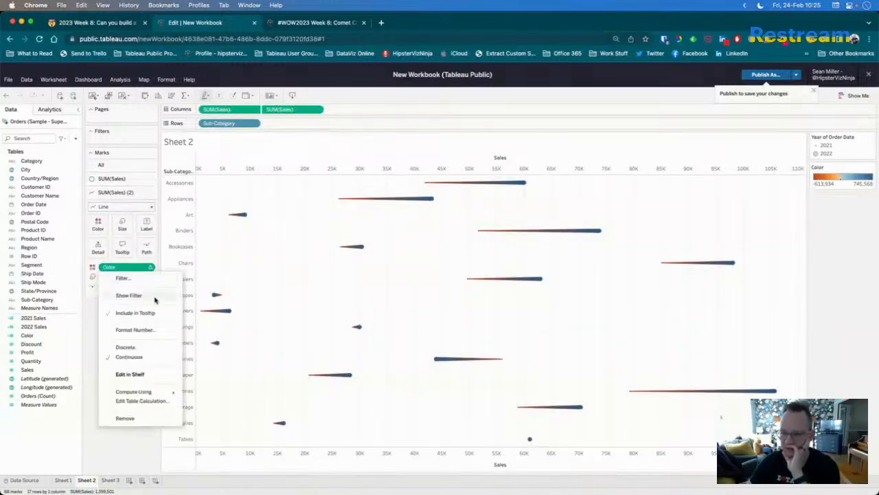
pyautogui.click(141, 400)
pyautogui.click(404, 278)
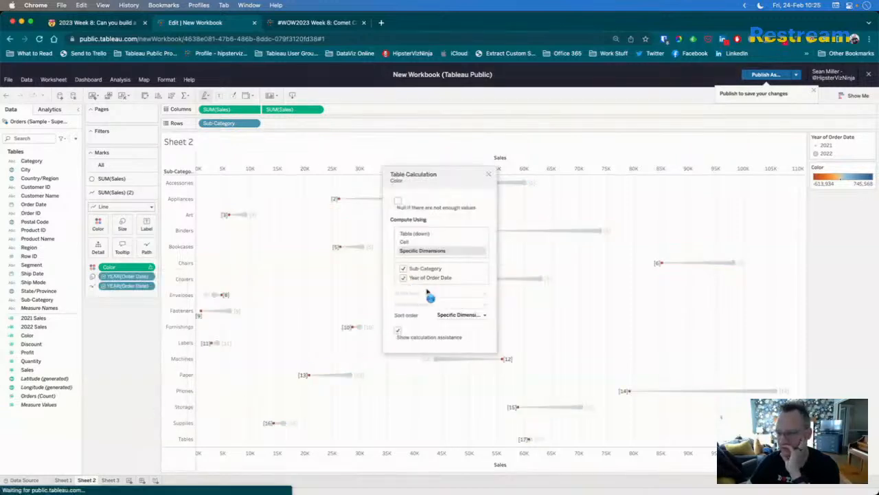
pyautogui.click(452, 306)
pyautogui.click(457, 325)
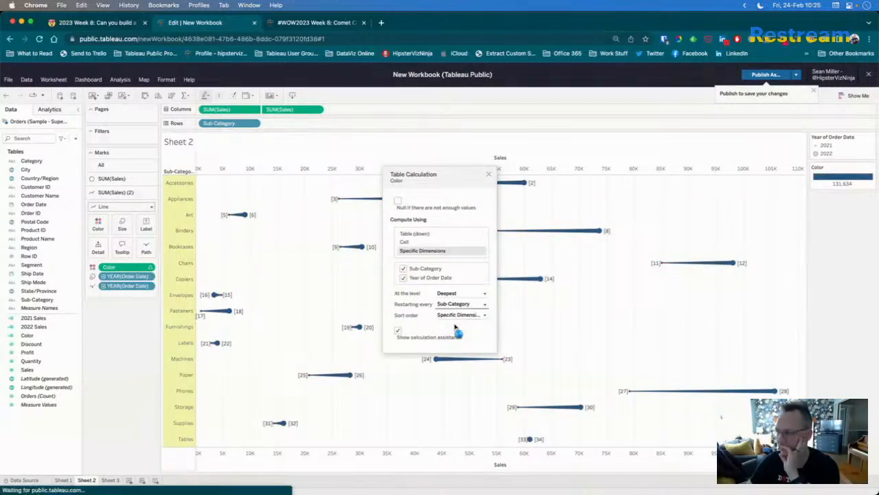
pyautogui.click(488, 176)
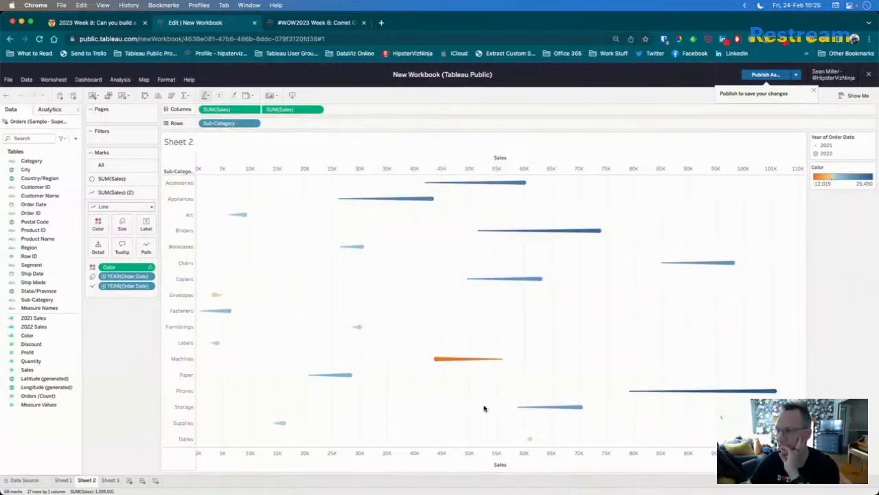
pyautogui.moveTo(477, 360)
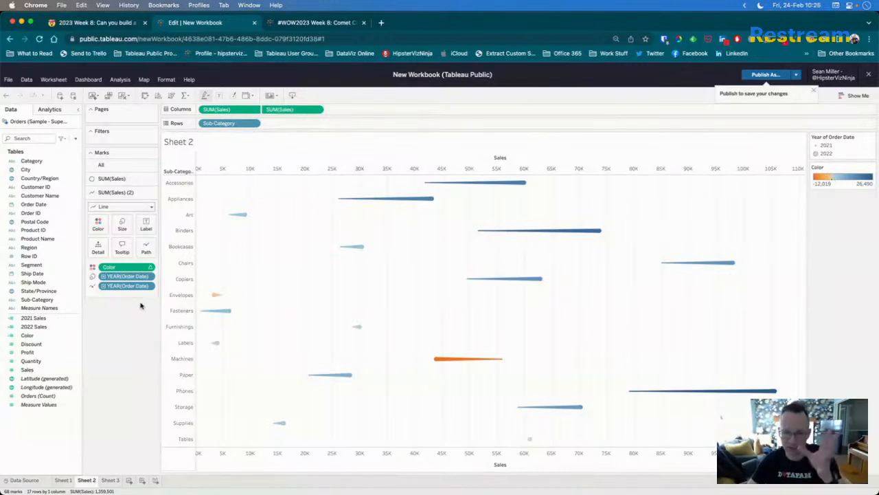
# - Rename the Color calculated field as Variance
pyautogui.click(52, 336)
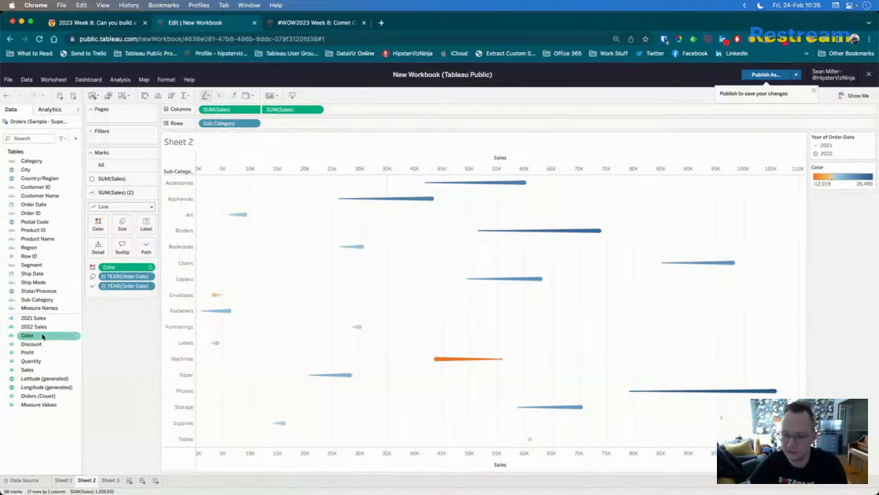
pyautogui.rightClick(47, 340)
pyautogui.click(34, 383)
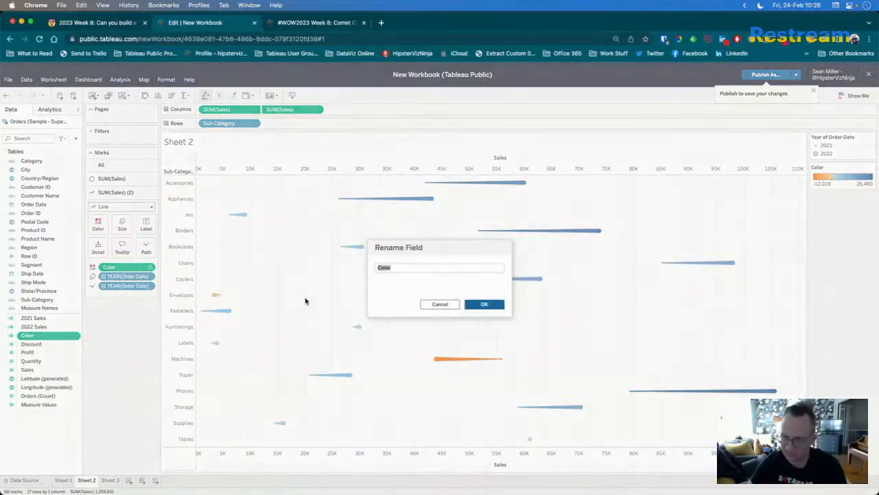
pyautogui.write('Varian')
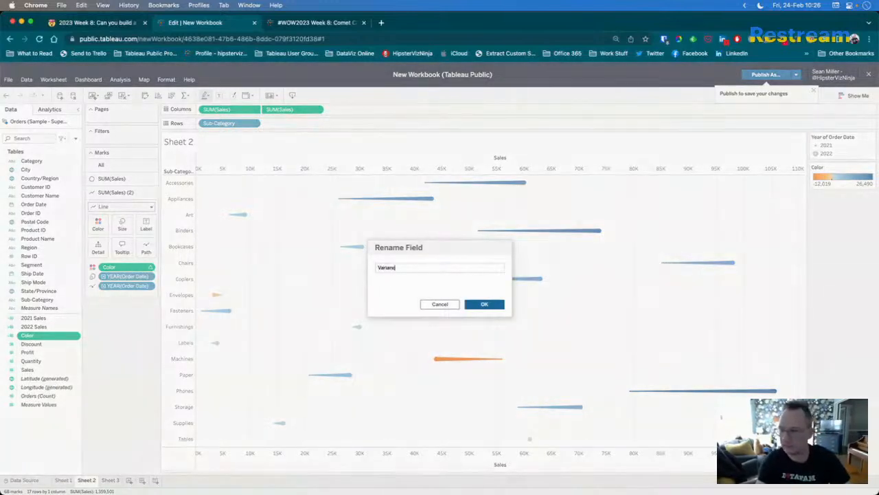
pyautogui.write('ce')
pyautogui.press('Return')
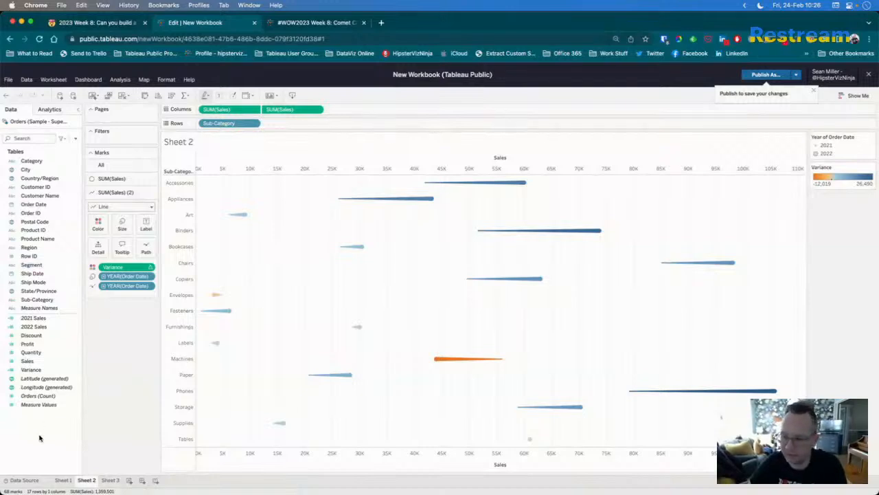
pyautogui.moveTo(228, 309)
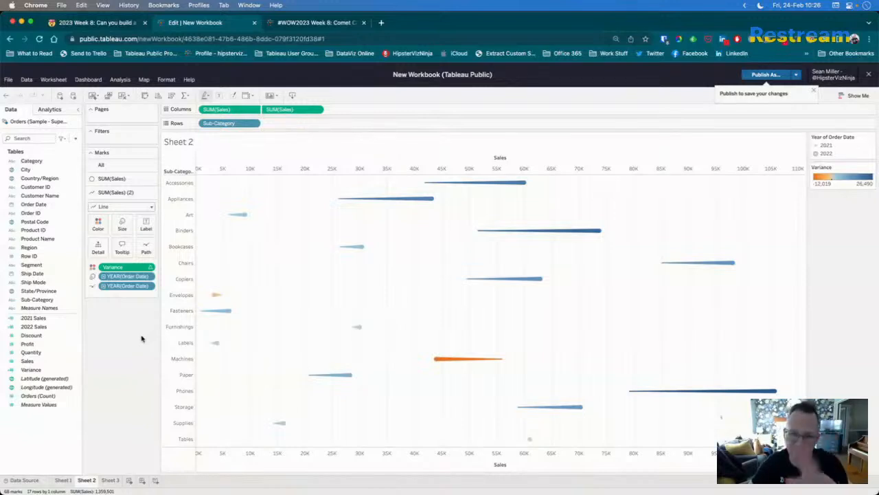
# - Start a new calculated field based on Variance and name it Color
pyautogui.rightClick(43, 371)
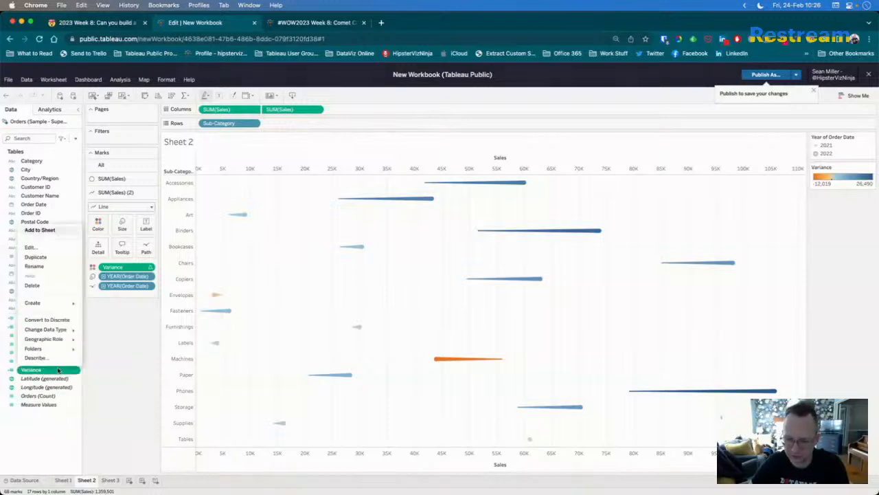
pyautogui.moveTo(60, 303)
pyautogui.click(97, 306)
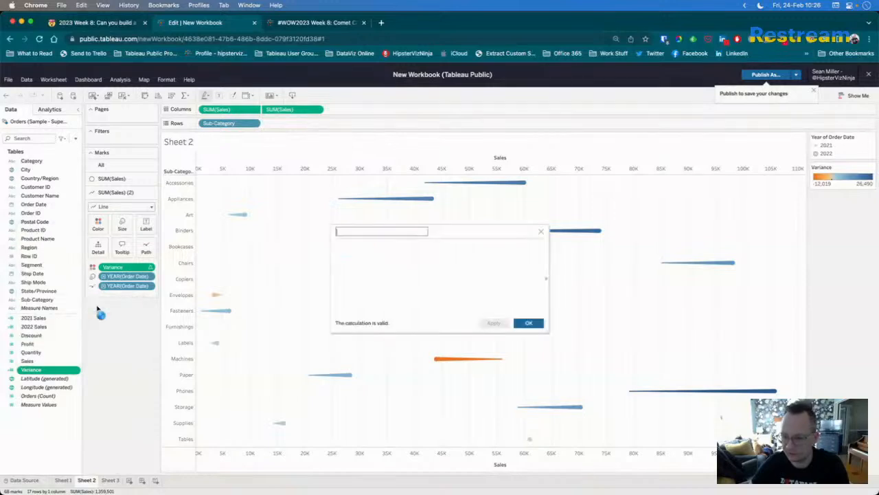
pyautogui.write('Colou')
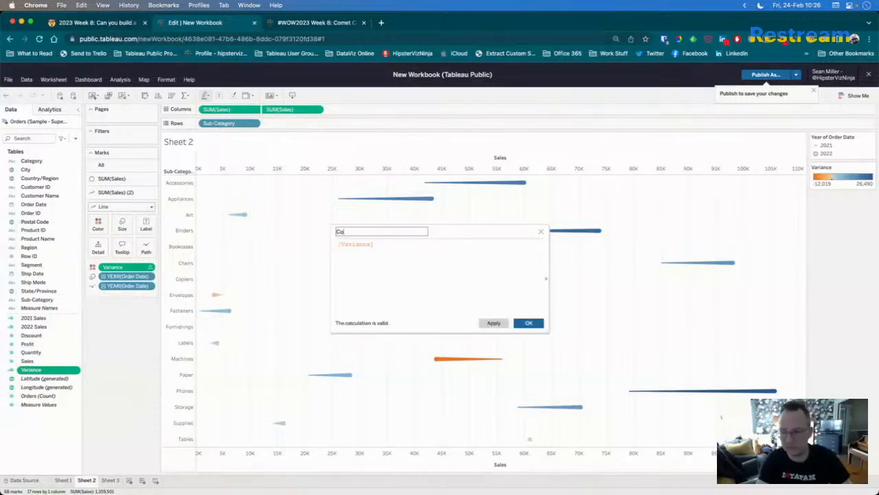
pyautogui.click(342, 245)
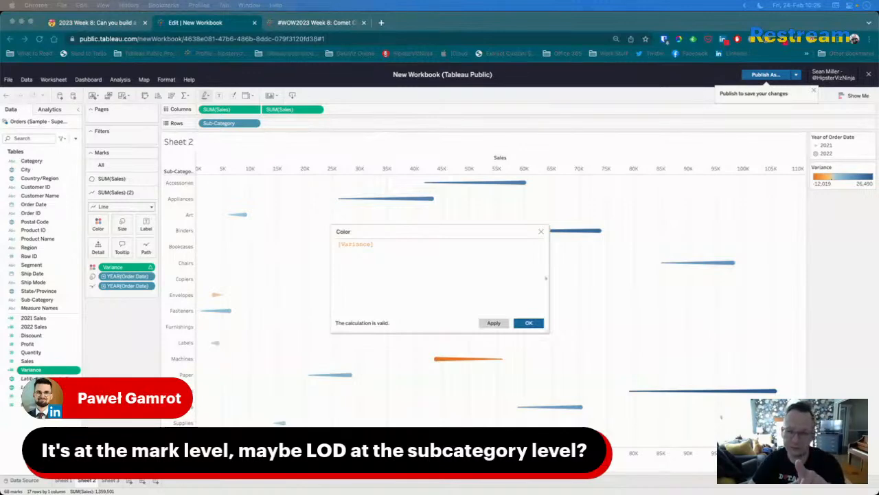
# - Check the Workout Wednesday challenge requirements and the published reference comet chart, then return to the workbook
pyautogui.click(99, 24)
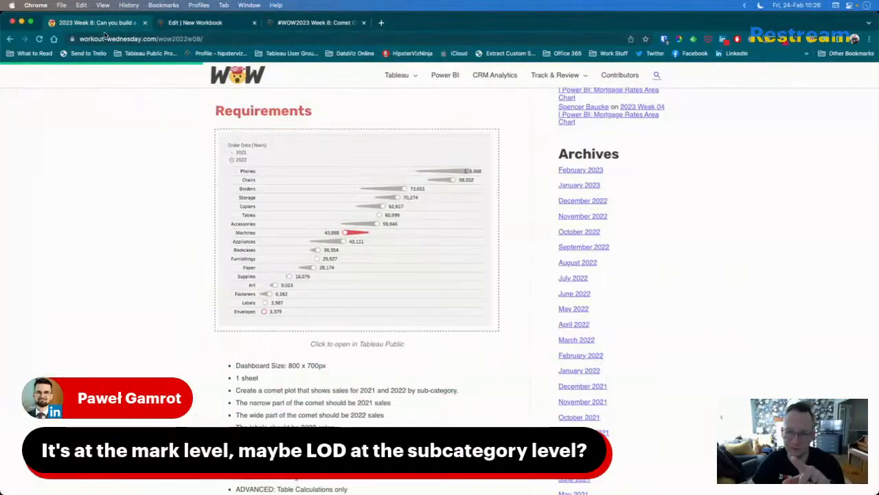
pyautogui.scroll(-2, 156, 315)
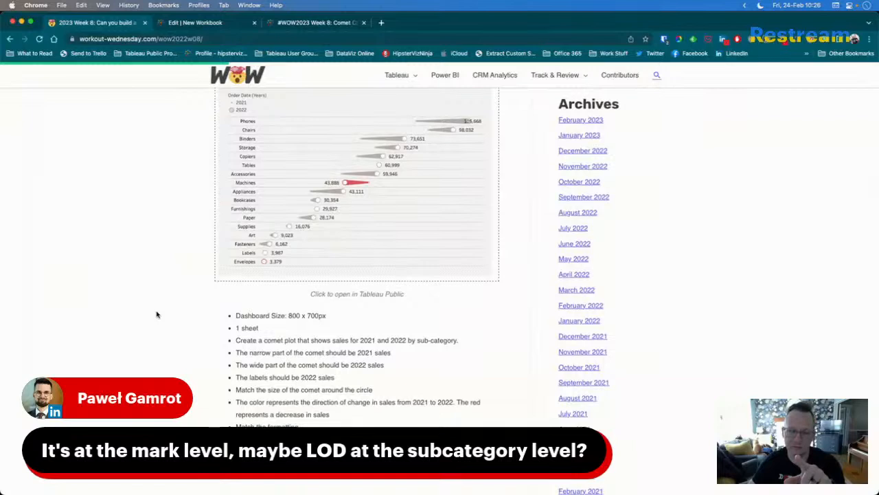
pyautogui.scroll(-2, 156, 314)
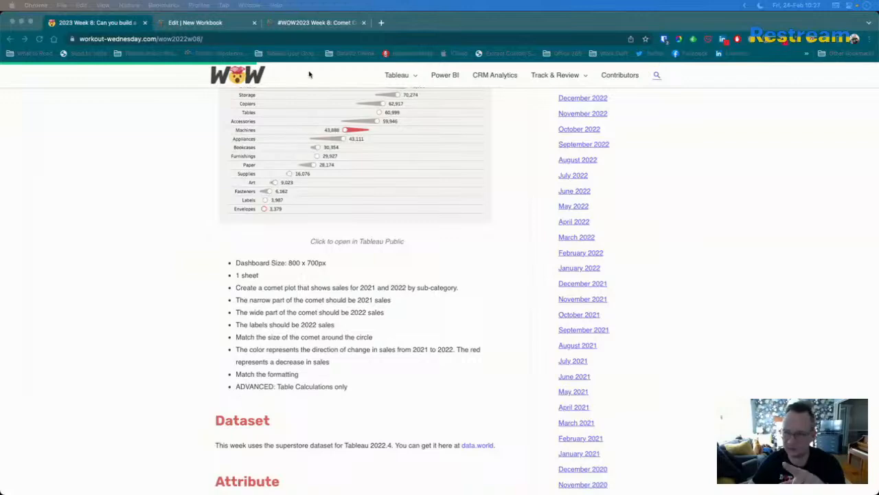
pyautogui.click(310, 26)
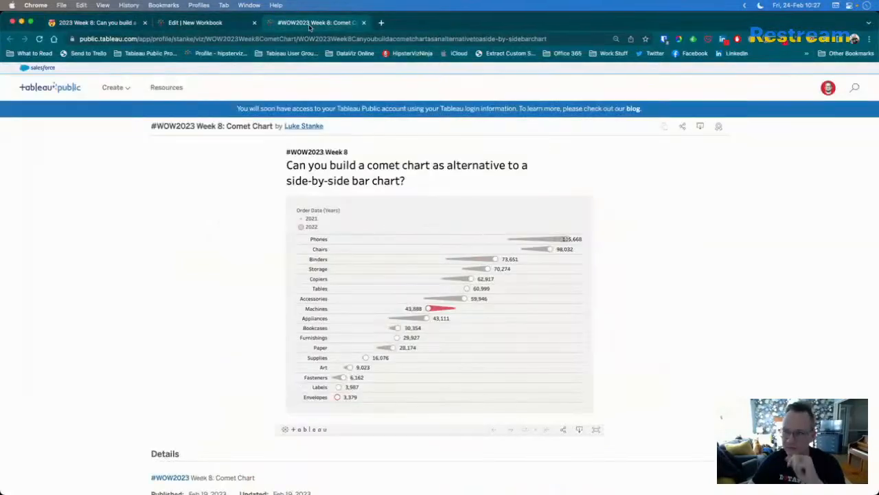
pyautogui.click(217, 26)
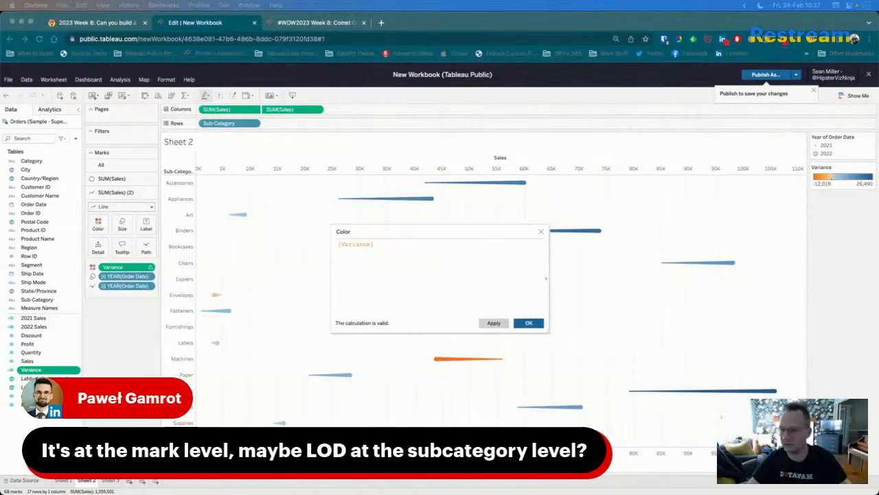
# - Define the Color calculation as sign([Variance]) and save the field
pyautogui.click(423, 278)
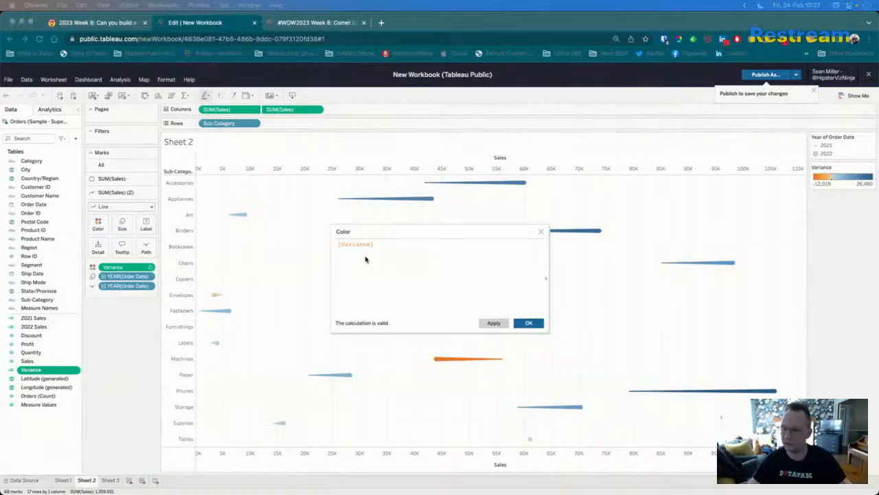
pyautogui.click(338, 245)
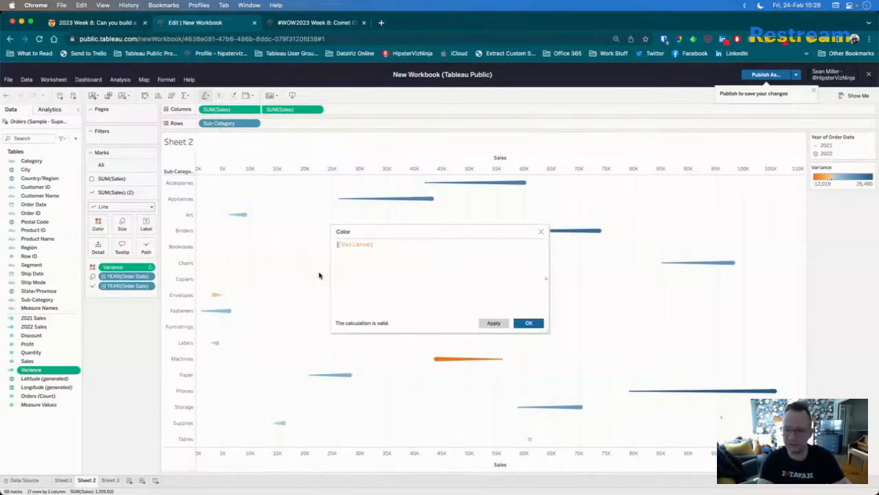
pyautogui.write('sign(')
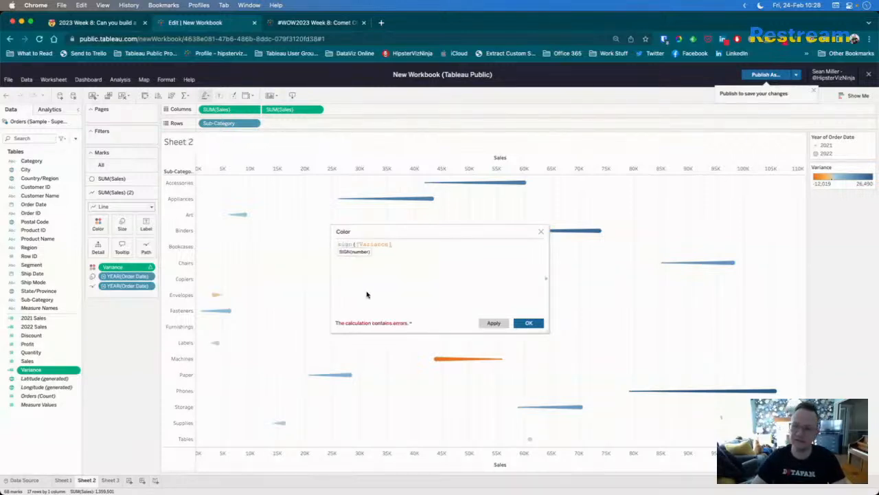
pyautogui.click(403, 244)
pyautogui.write(')')
pyautogui.press('BackSpace')
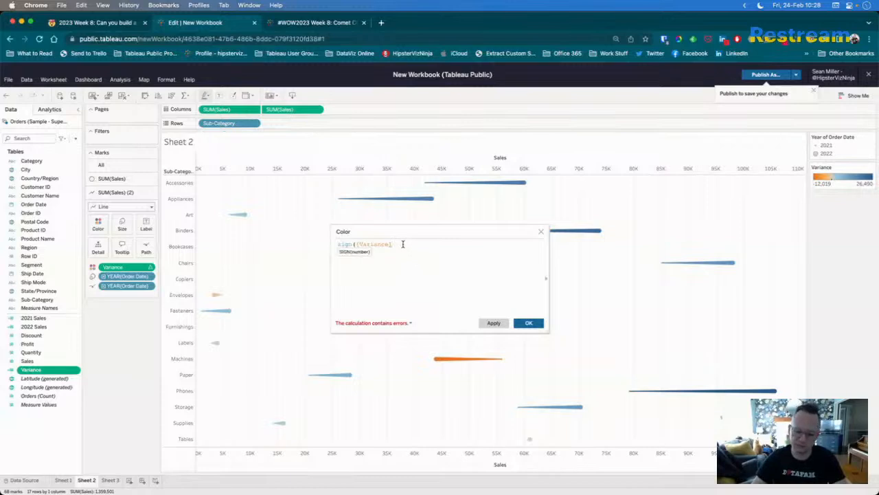
pyautogui.write(')')
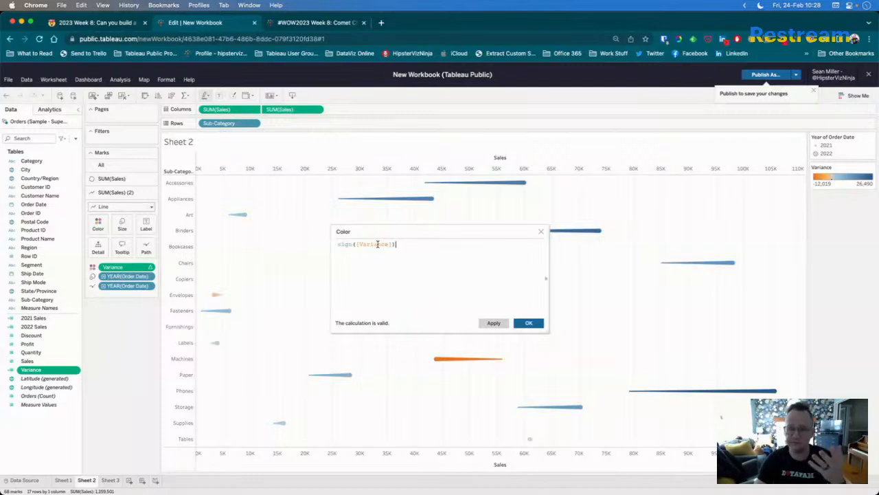
pyautogui.click(529, 323)
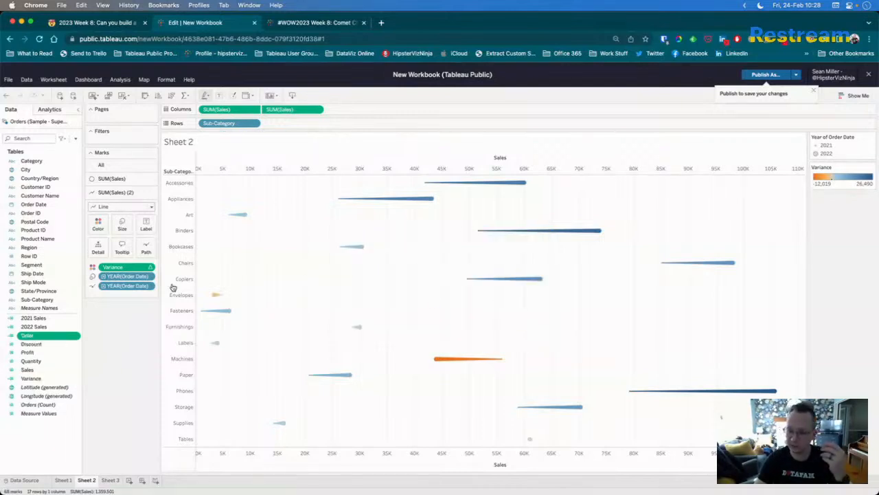
# - Replace Variance with the new Color field as the color of the SUM(Sales) (2) line marks and make it discrete
pyautogui.moveTo(120, 266); pyautogui.dragTo(124, 332)
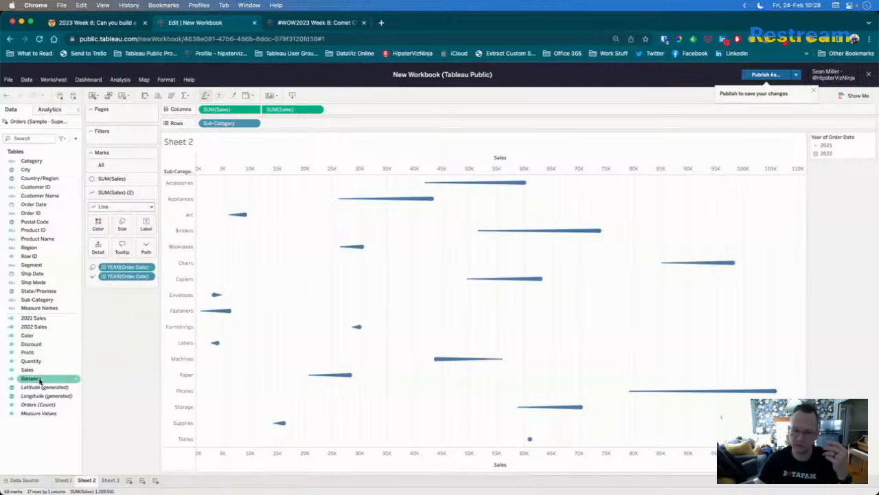
pyautogui.moveTo(40, 385)
pyautogui.mouseDown()
pyautogui.moveTo(118, 274)
pyautogui.moveTo(118, 222)
pyautogui.moveTo(46, 369)
pyautogui.mouseUp()
pyautogui.moveTo(37, 339); pyautogui.dragTo(99, 232)
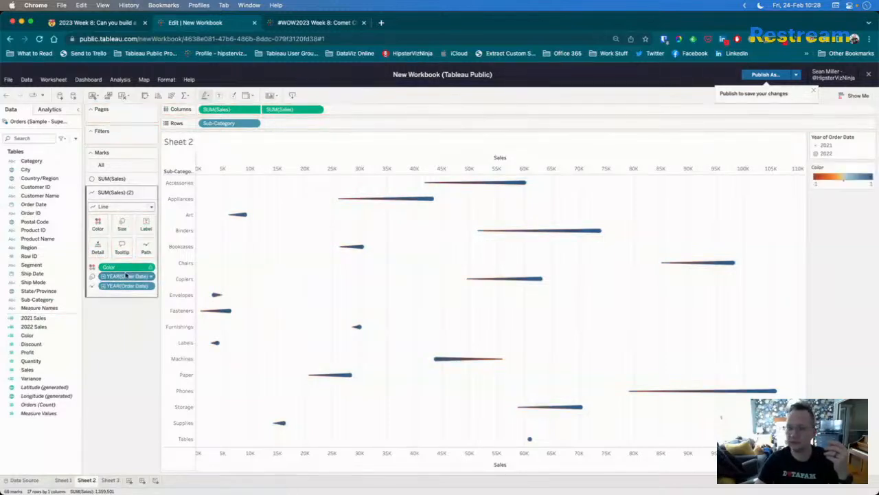
pyautogui.click(152, 268)
pyautogui.moveTo(141, 394)
pyautogui.click(125, 347)
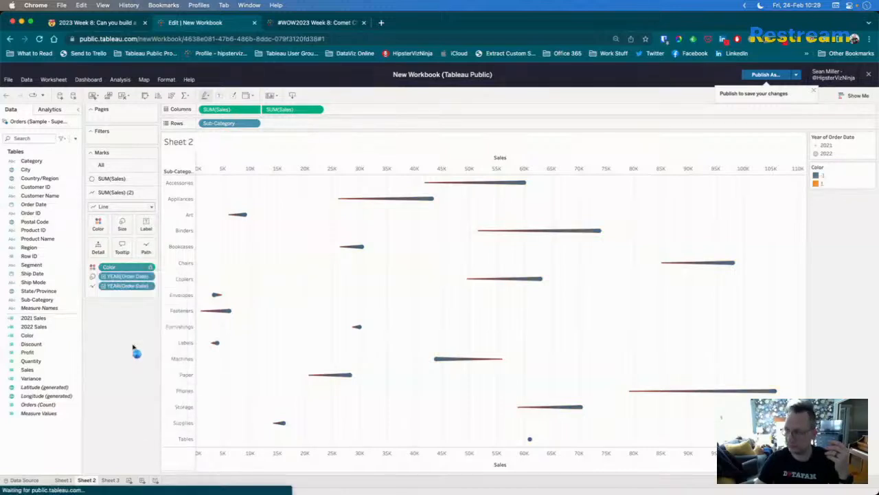
# - Set the discrete Color field's table calculation to Specific Dimensions Sub-Category and Year of Order Date, restarting every Sub-Category
pyautogui.click(151, 267)
pyautogui.moveTo(146, 410)
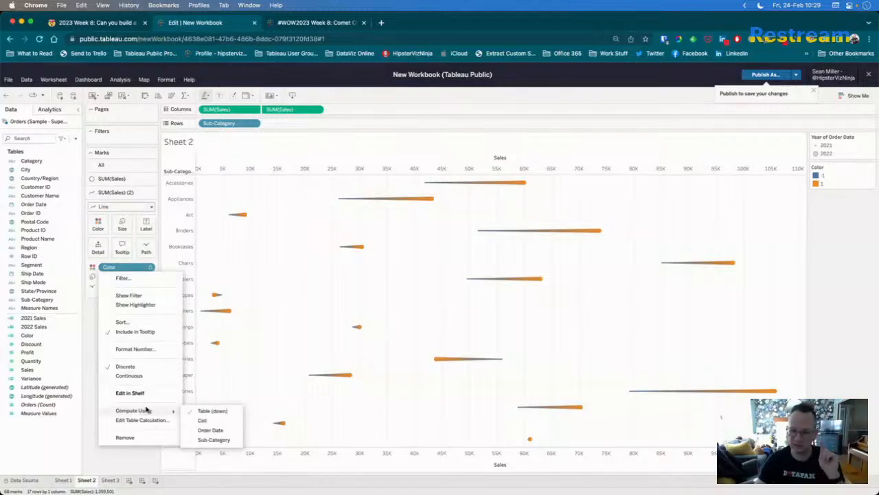
pyautogui.click(142, 420)
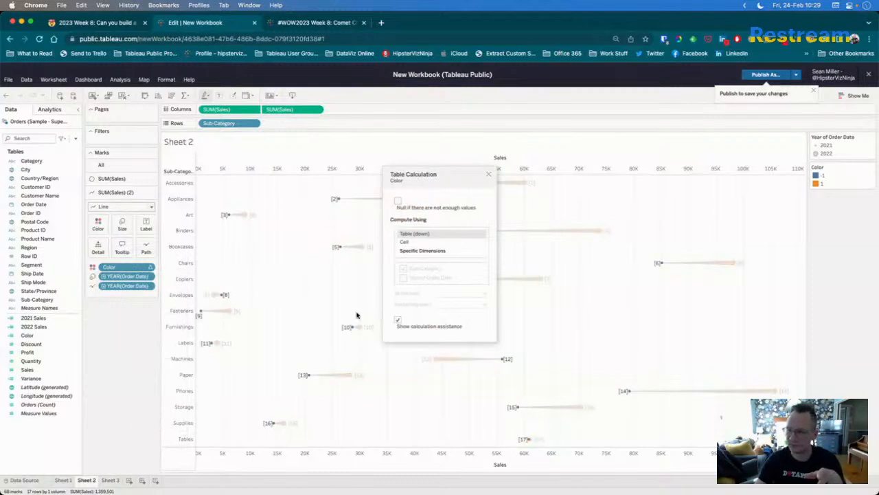
pyautogui.click(421, 251)
pyautogui.click(406, 278)
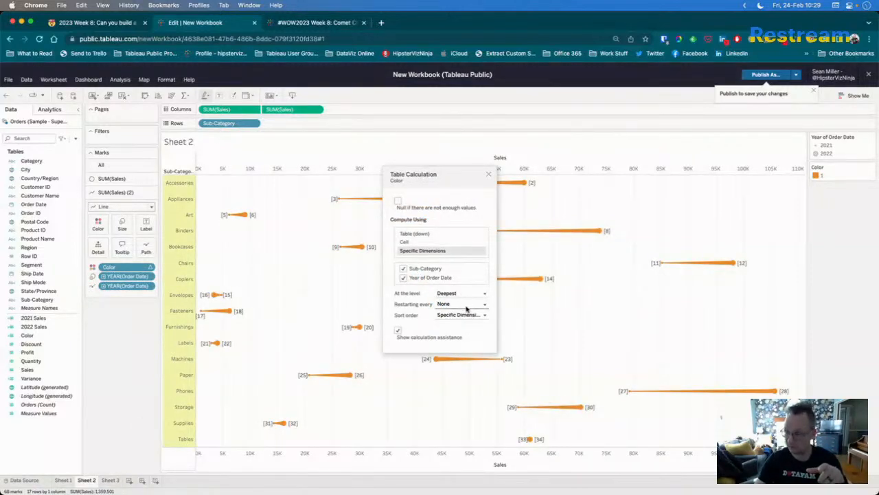
pyautogui.click(464, 306)
pyautogui.click(458, 325)
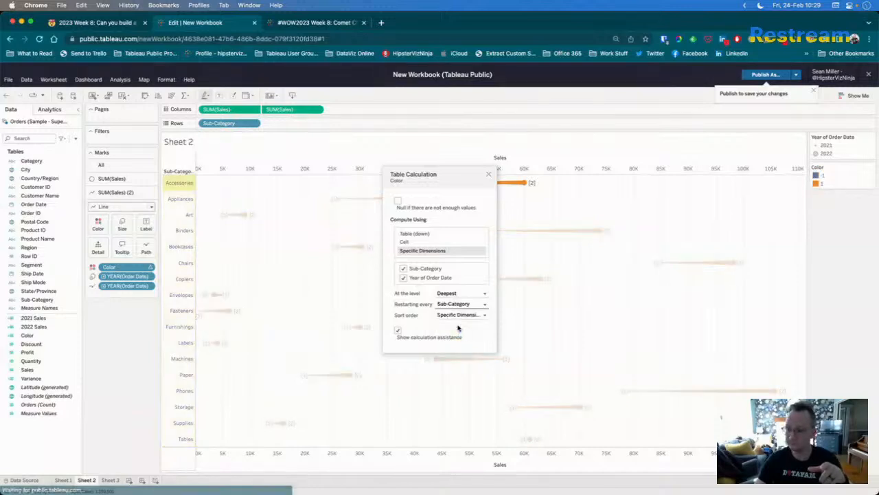
pyautogui.click(488, 176)
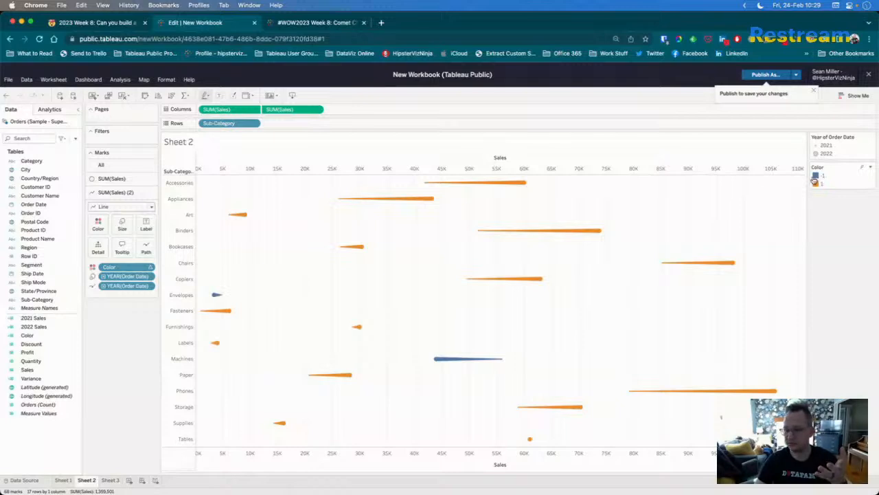
# - Recolor the discrete Color field of the line marks, assigning red to -1 and gray to 1
pyautogui.click(101, 223)
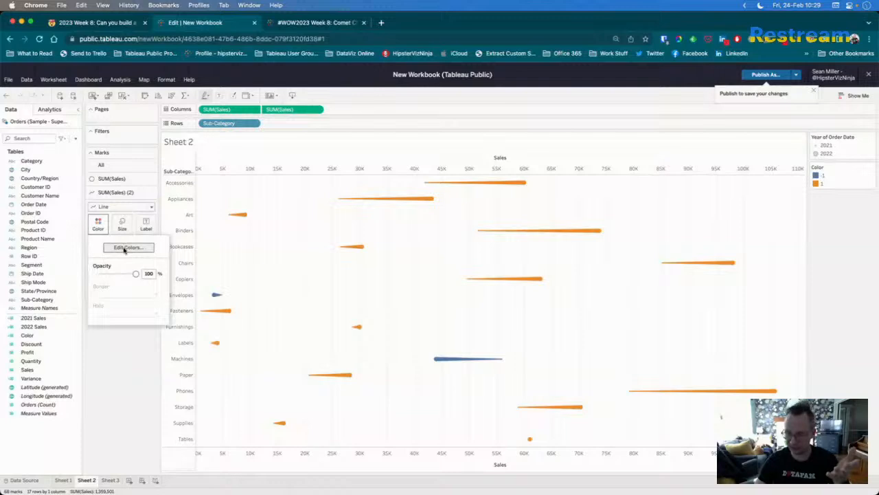
pyautogui.click(125, 250)
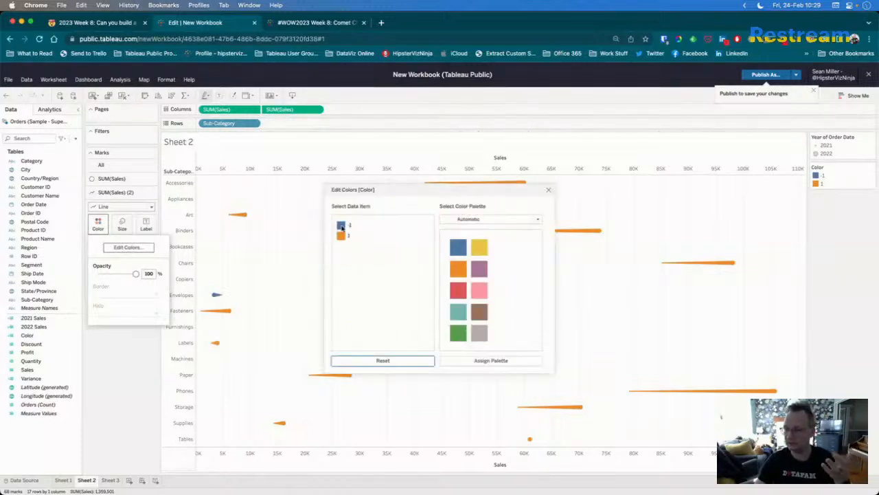
pyautogui.click(342, 227)
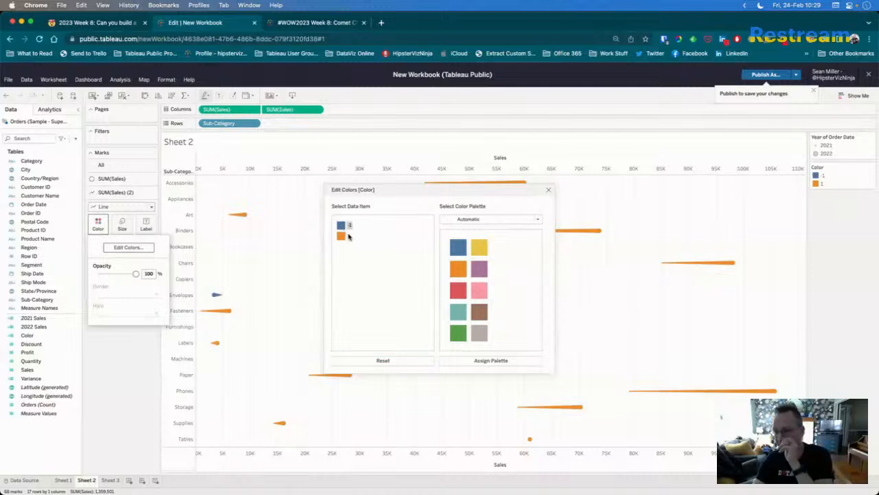
pyautogui.click(479, 333)
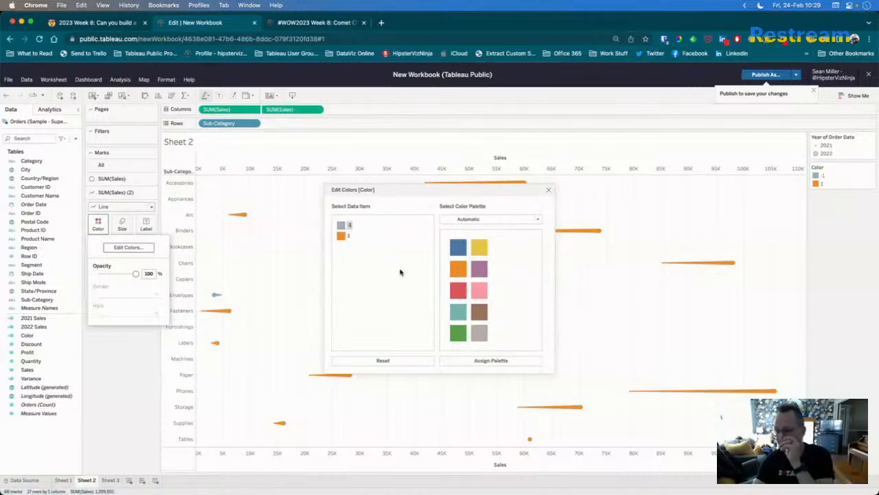
pyautogui.click(458, 292)
pyautogui.click(343, 237)
pyautogui.click(476, 334)
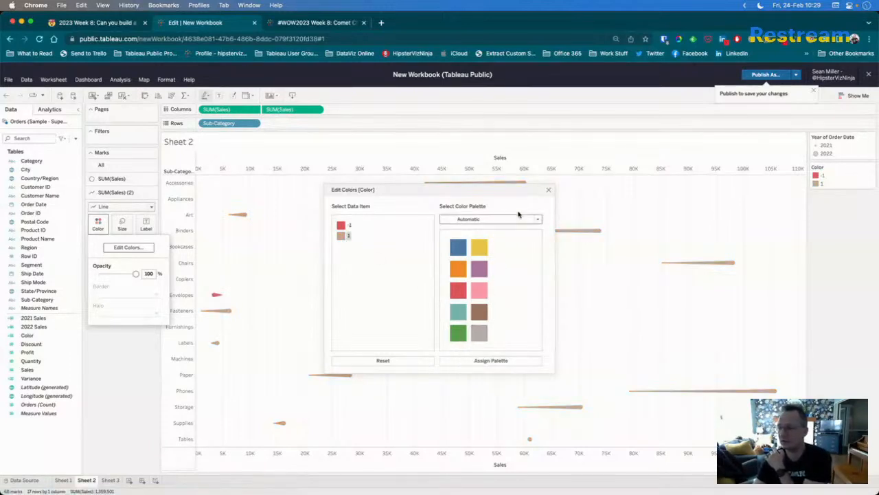
pyautogui.click(548, 191)
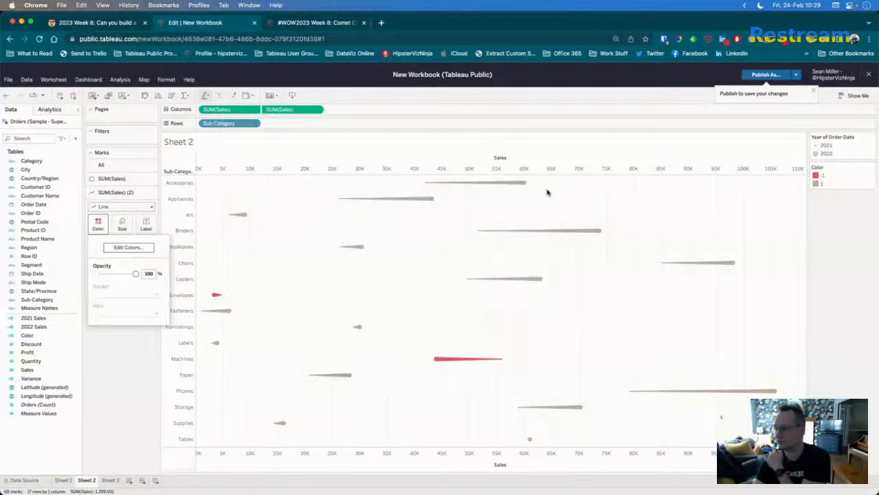
pyautogui.click(127, 369)
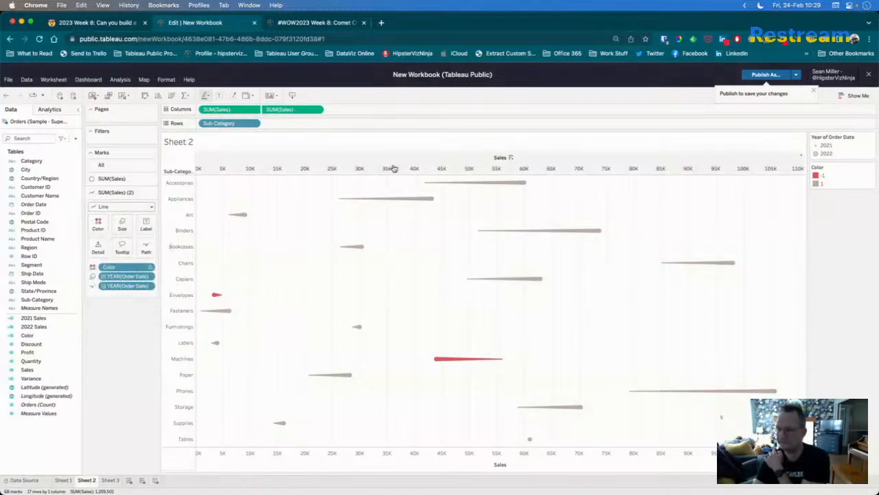
# - Hide the upper Sales axis header and the Sub-Category field label on the chart
pyautogui.click(367, 163)
pyautogui.rightClick(366, 163)
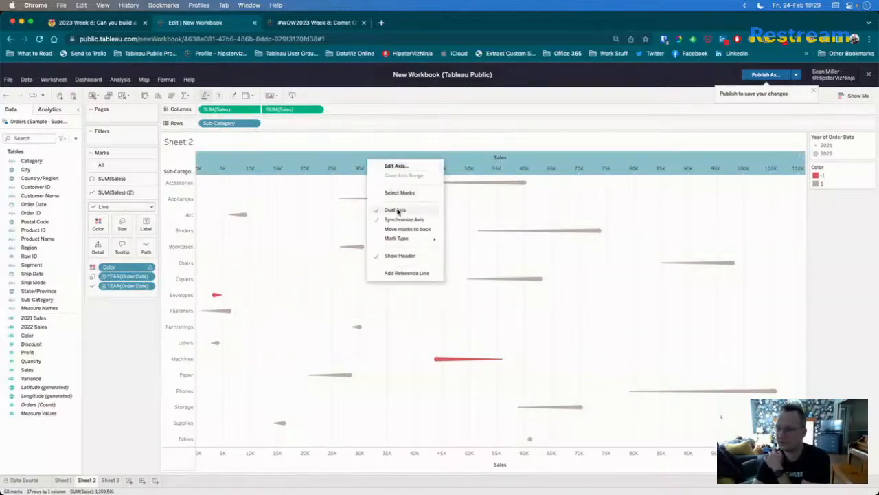
pyautogui.click(405, 257)
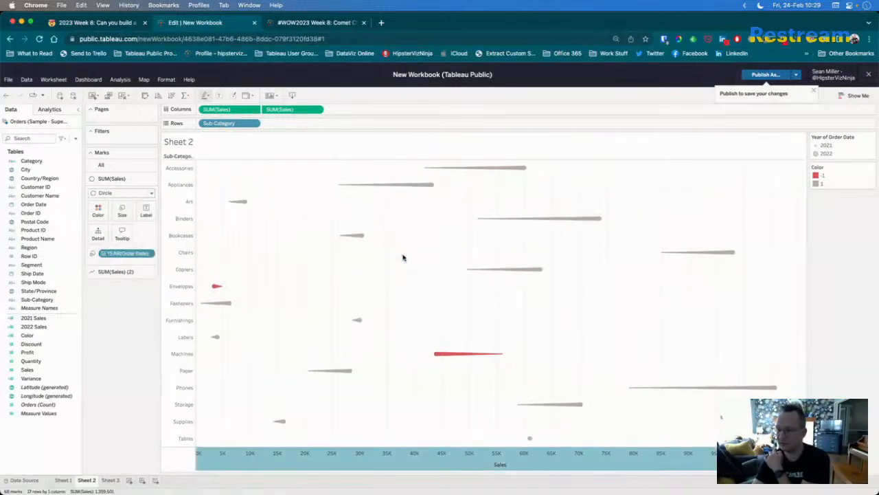
pyautogui.rightClick(169, 157)
pyautogui.click(202, 247)
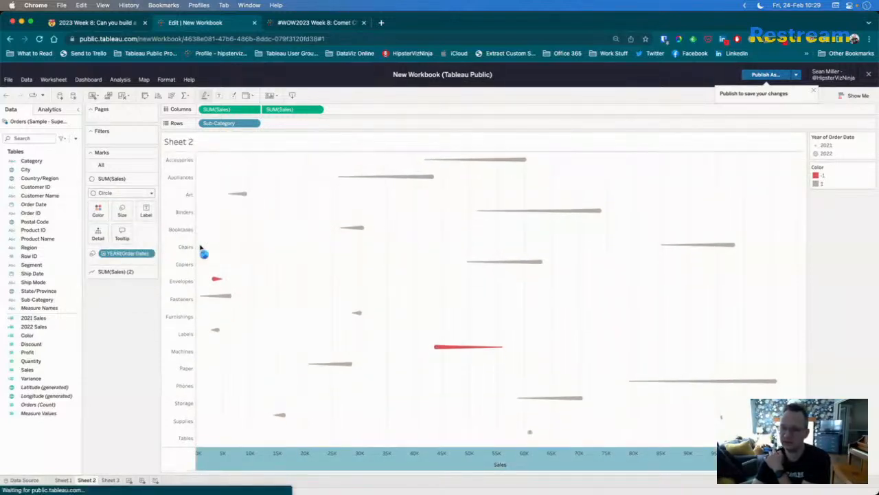
# - Turn off the row dividers and column dividers in the worksheet's border formatting
pyautogui.rightClick(279, 210)
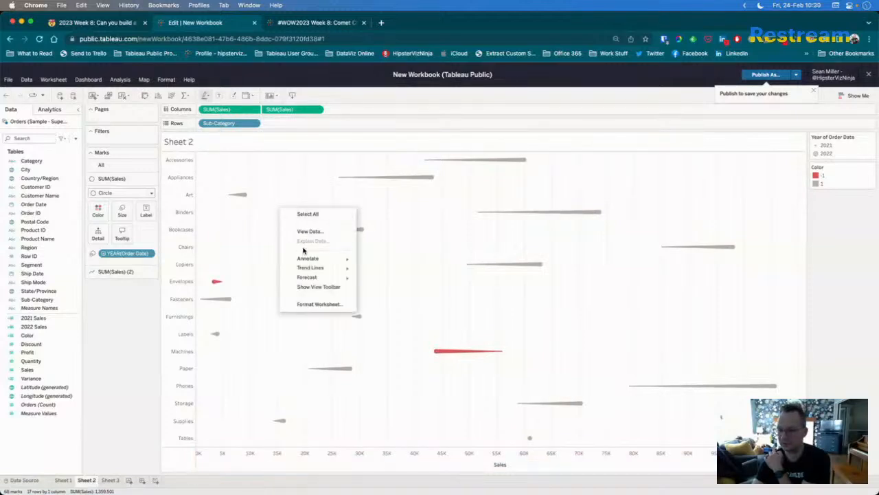
pyautogui.click(315, 305)
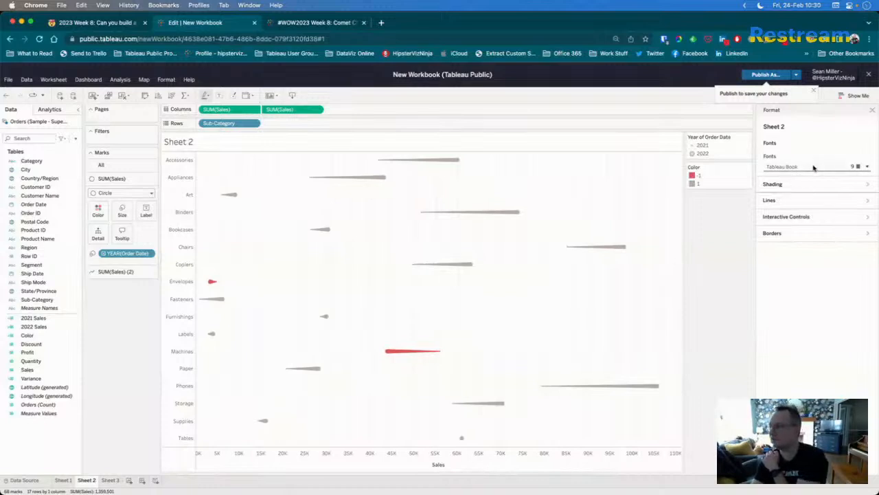
pyautogui.click(810, 201)
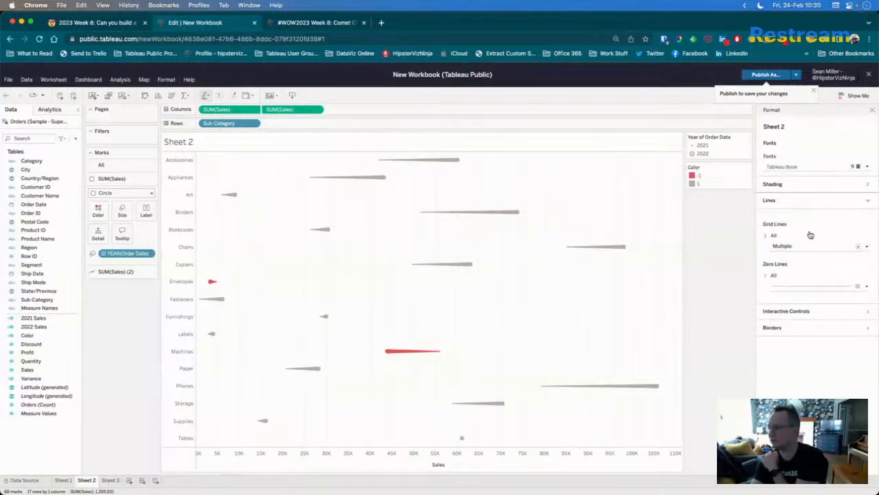
pyautogui.click(815, 328)
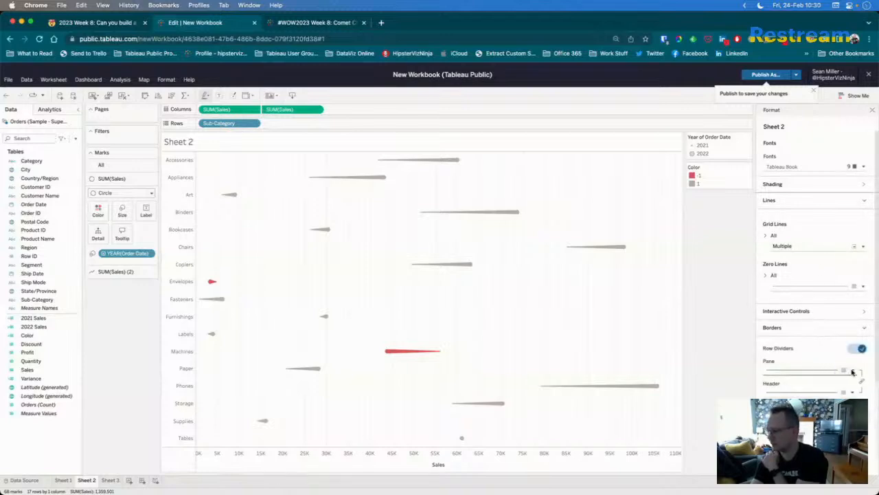
pyautogui.click(858, 348)
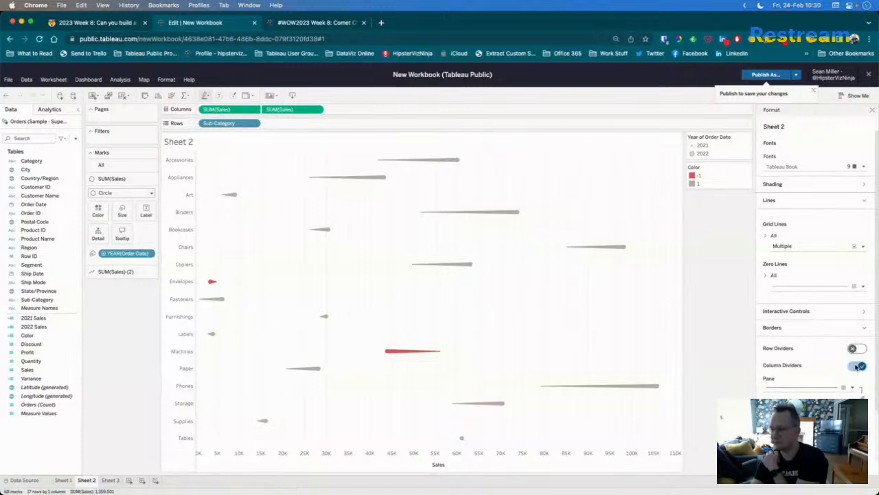
pyautogui.click(859, 368)
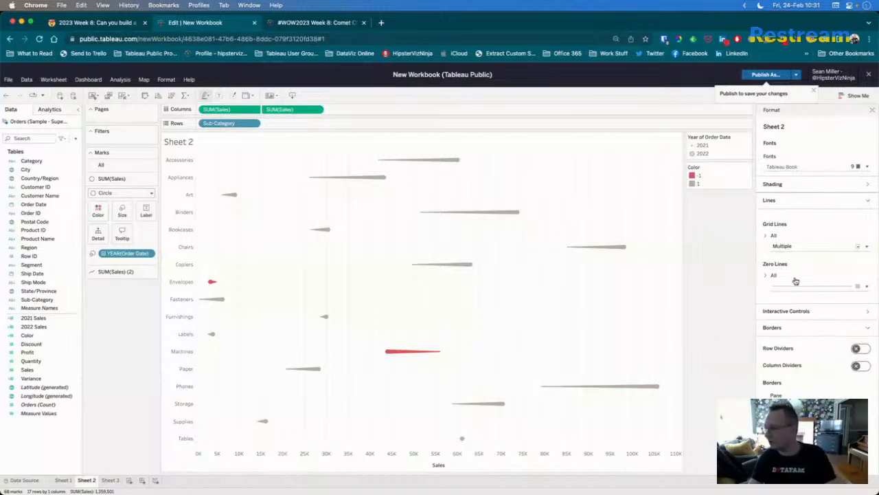
# - Set all zero lines of the worksheet to Off
pyautogui.click(867, 287)
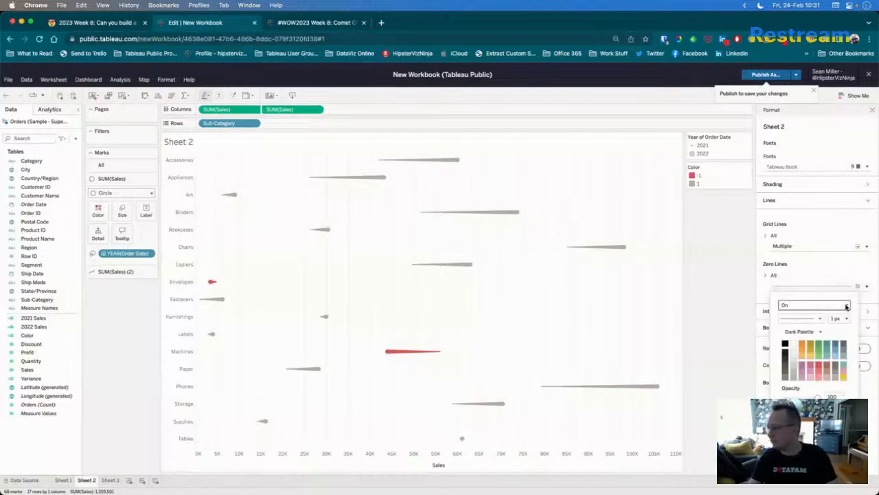
pyautogui.click(872, 280)
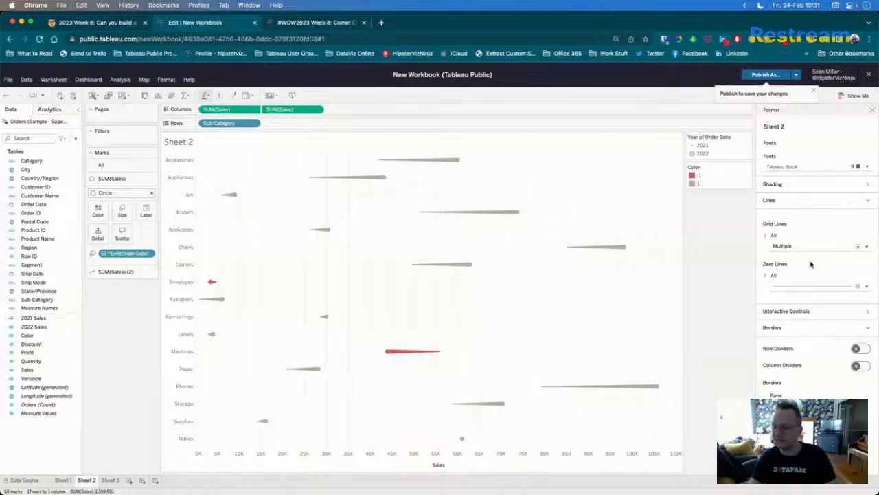
pyautogui.click(866, 286)
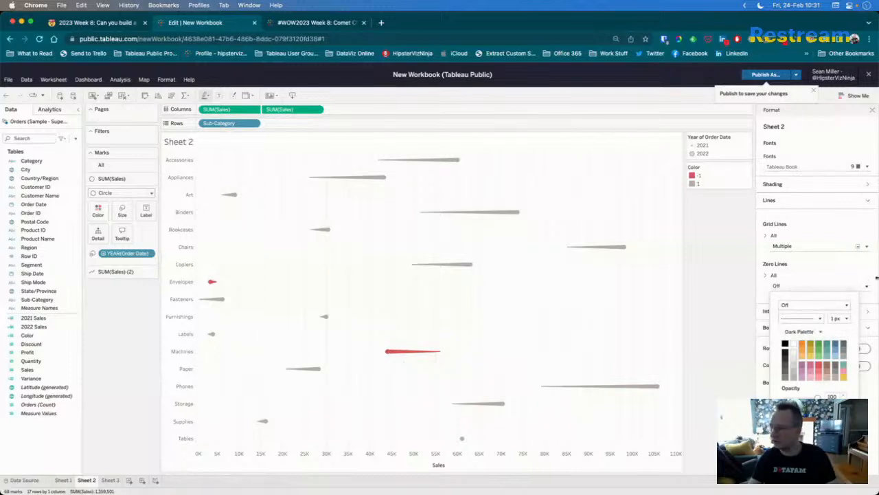
pyautogui.click(866, 246)
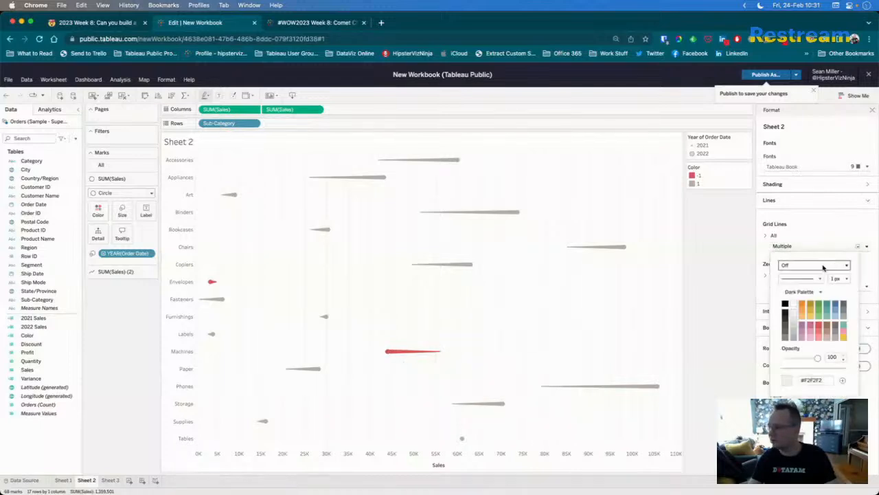
pyautogui.click(831, 235)
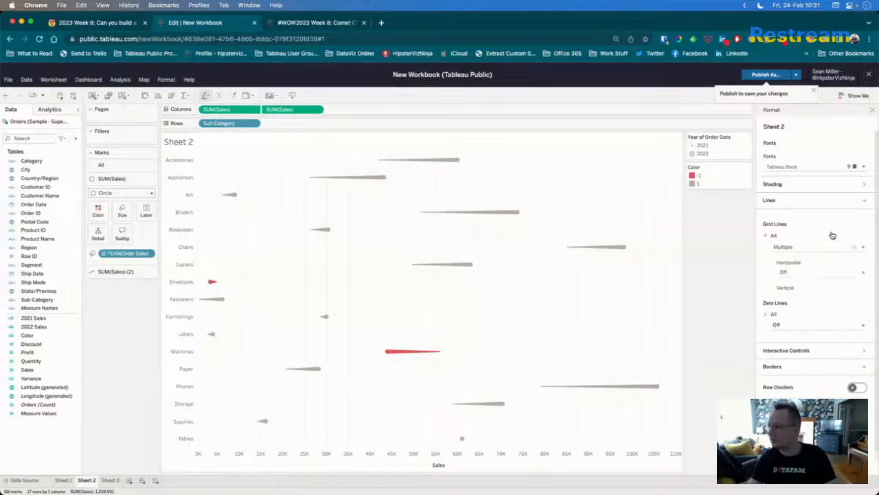
pyautogui.click(863, 248)
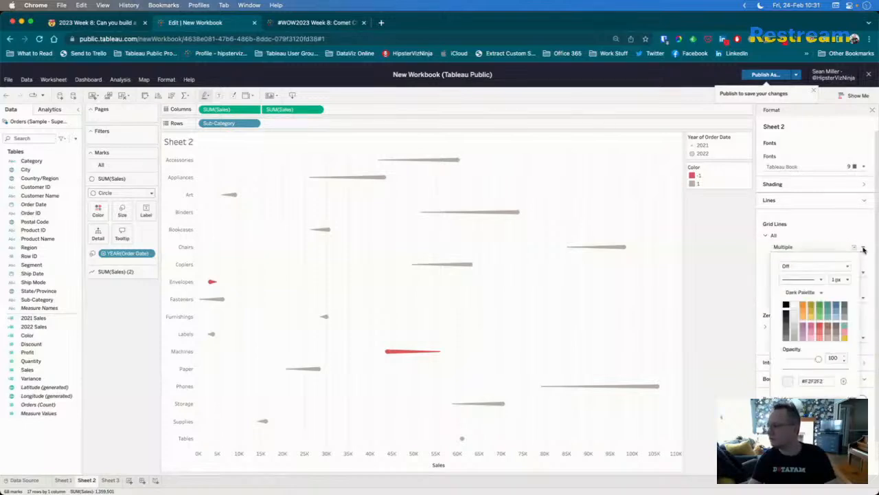
pyautogui.click(848, 266)
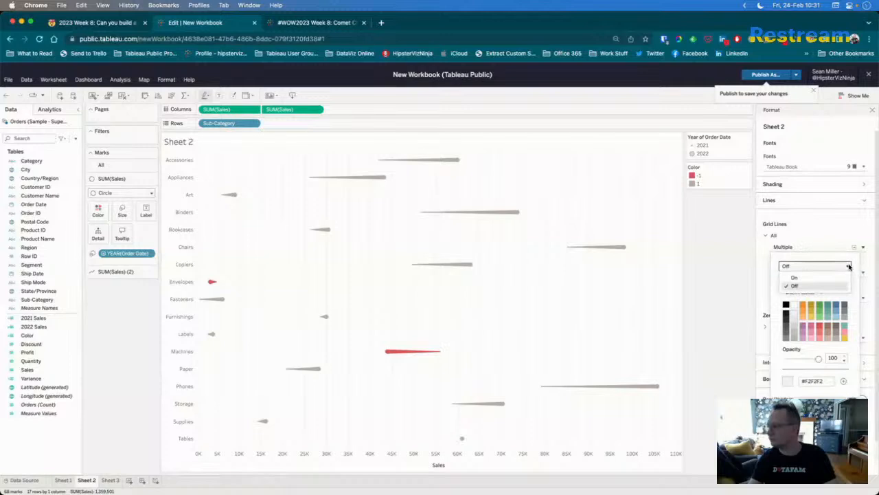
pyautogui.click(845, 236)
pyautogui.click(867, 248)
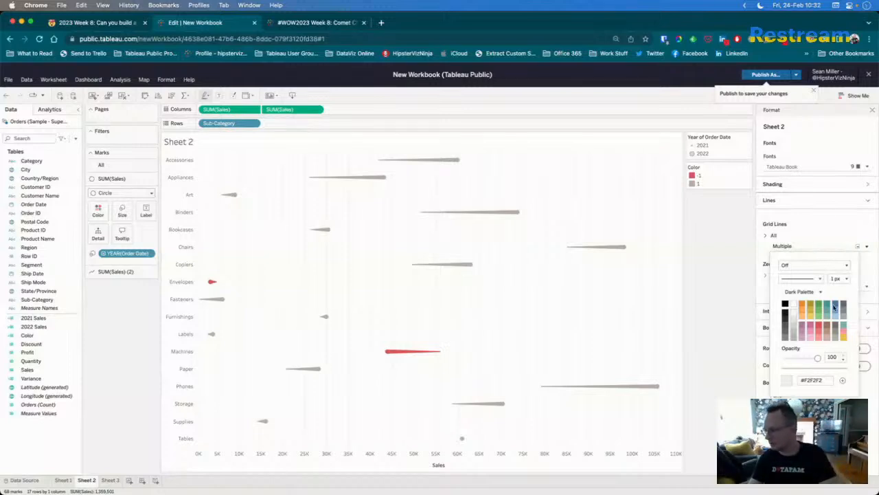
pyautogui.click(848, 268)
pyautogui.click(844, 233)
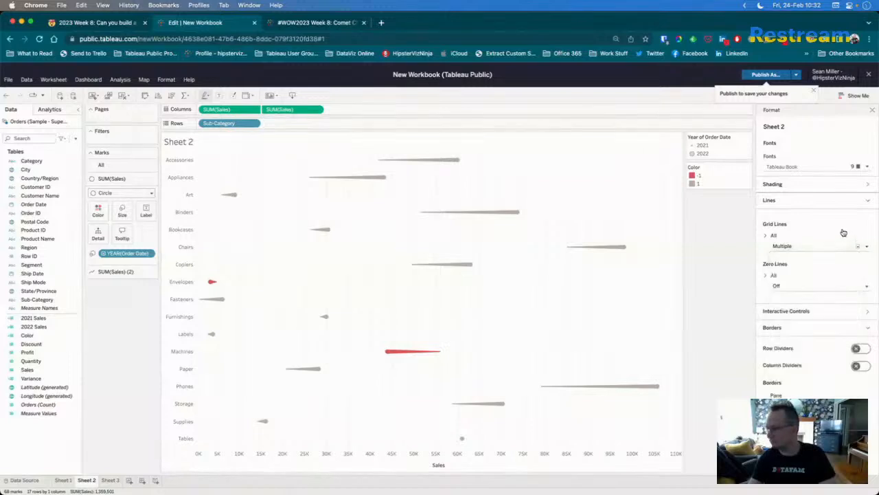
# - Set all grid lines of the worksheet to Off
pyautogui.click(843, 233)
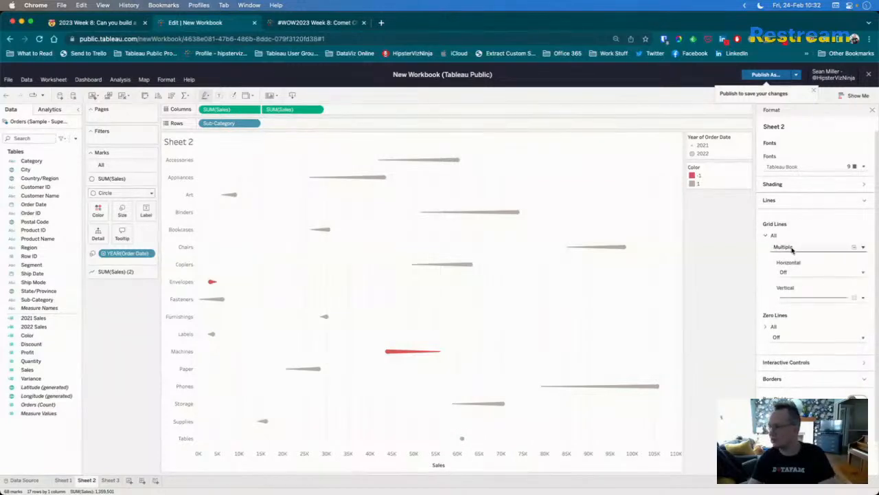
pyautogui.click(864, 248)
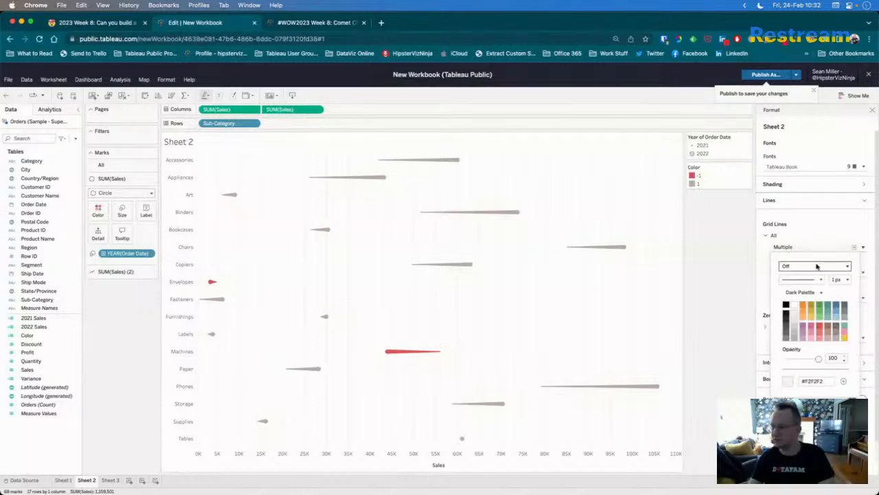
pyautogui.click(848, 267)
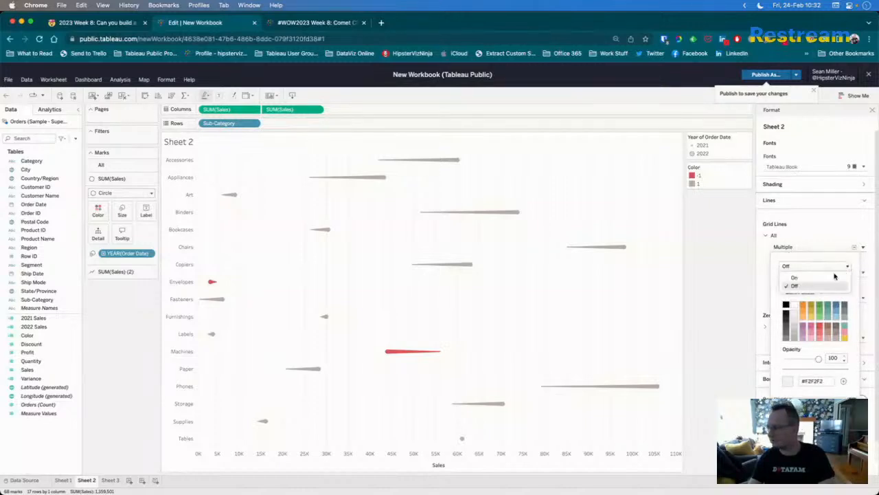
pyautogui.click(806, 286)
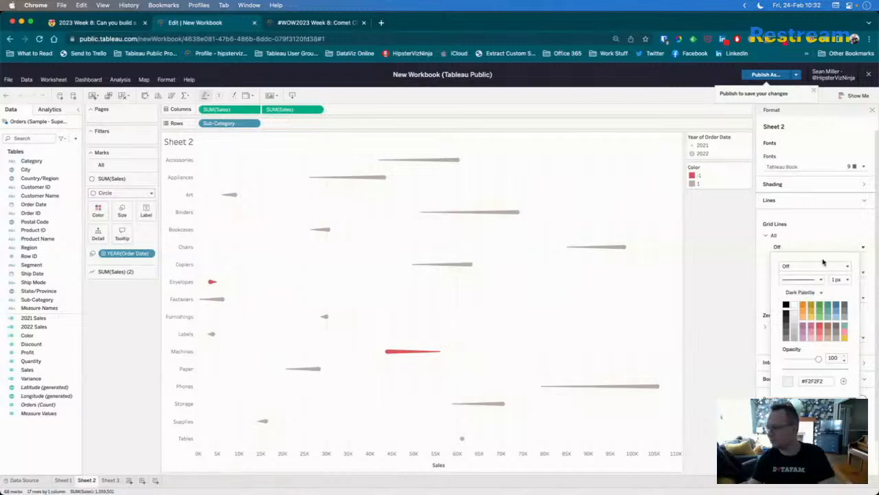
pyautogui.click(849, 234)
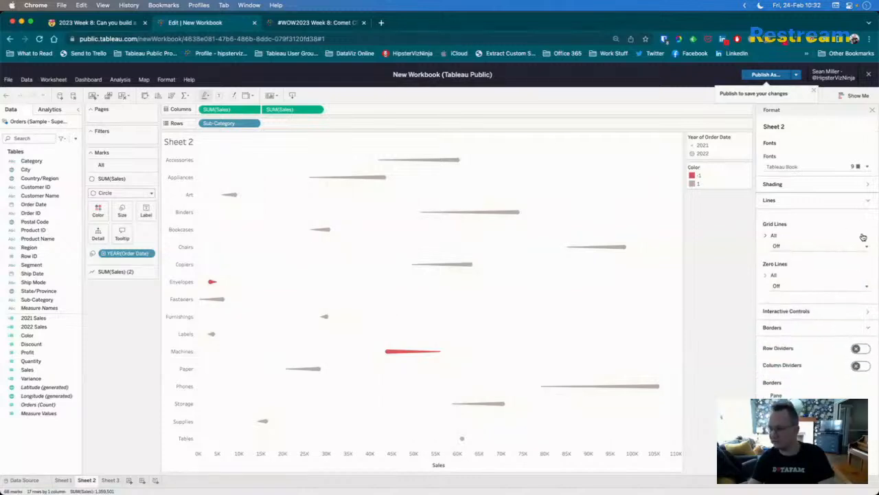
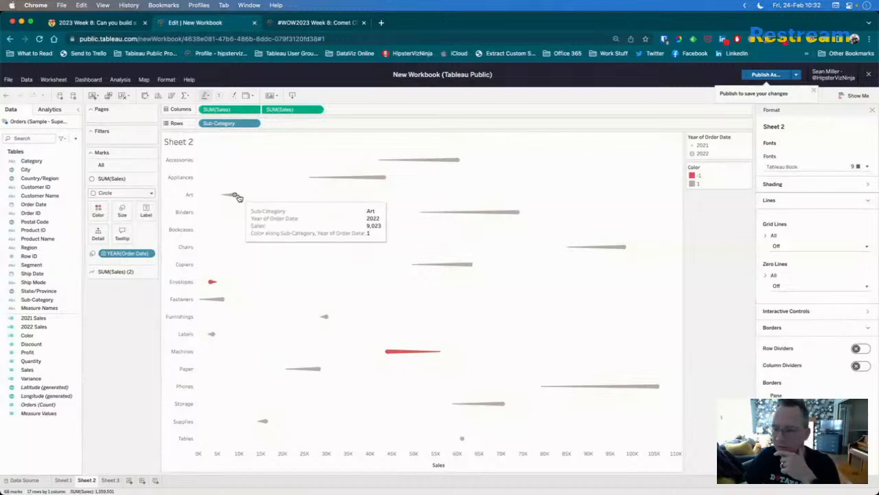
# - Compare the Sheet 2 comet chart with the challenge requirements and the published reference chart's formatting
pyautogui.click(93, 23)
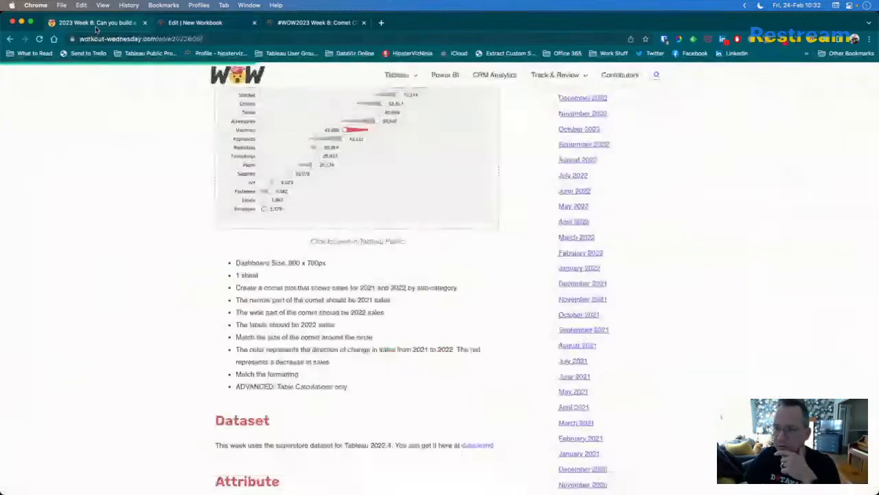
pyautogui.click(302, 23)
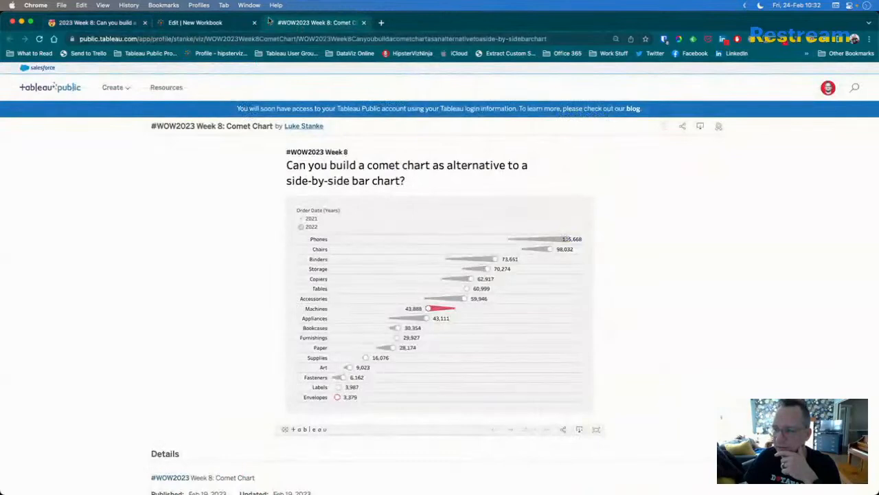
pyautogui.click(213, 23)
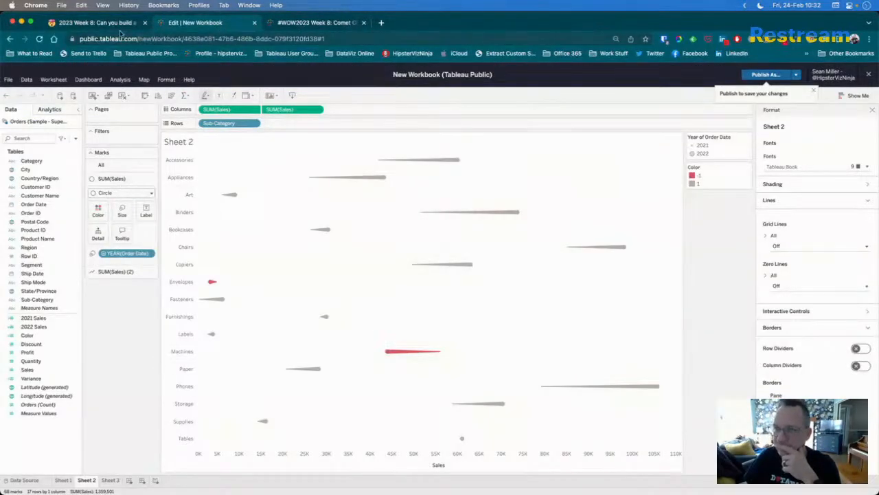
pyautogui.click(316, 26)
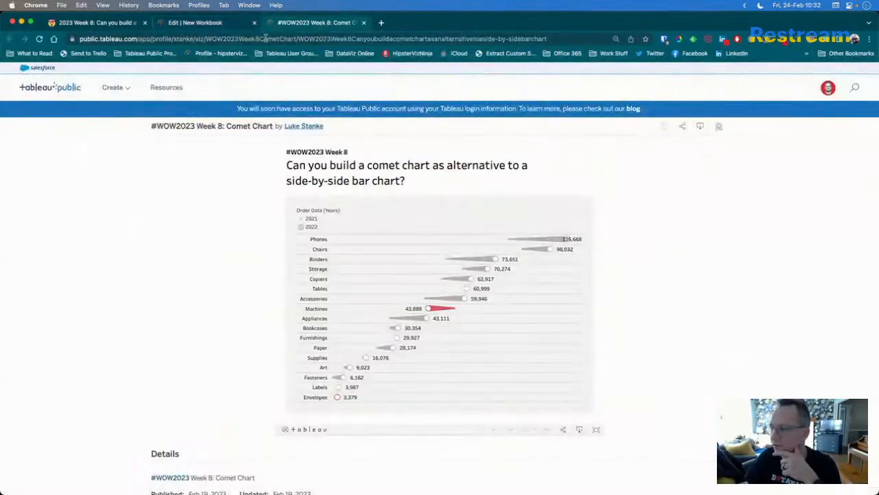
# - Check the mark colors in the reference comet chart and set the Sheet 2 circle marks to white
pyautogui.moveTo(447, 257)
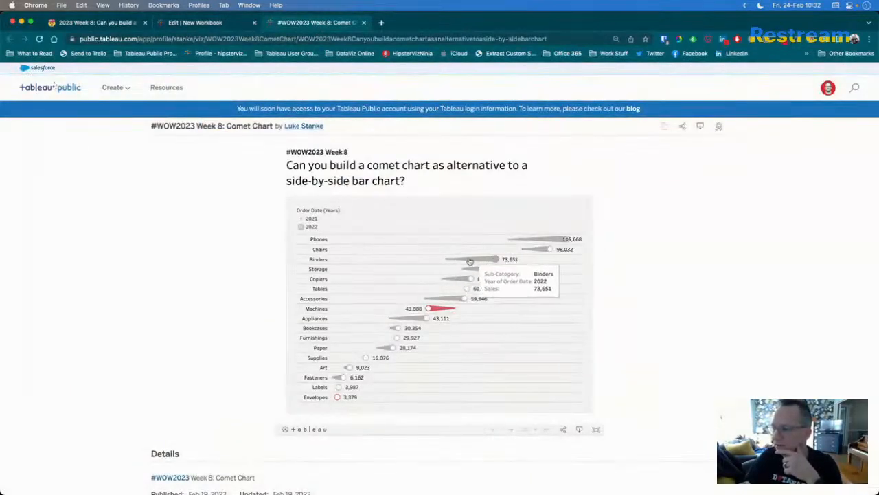
pyautogui.click(209, 25)
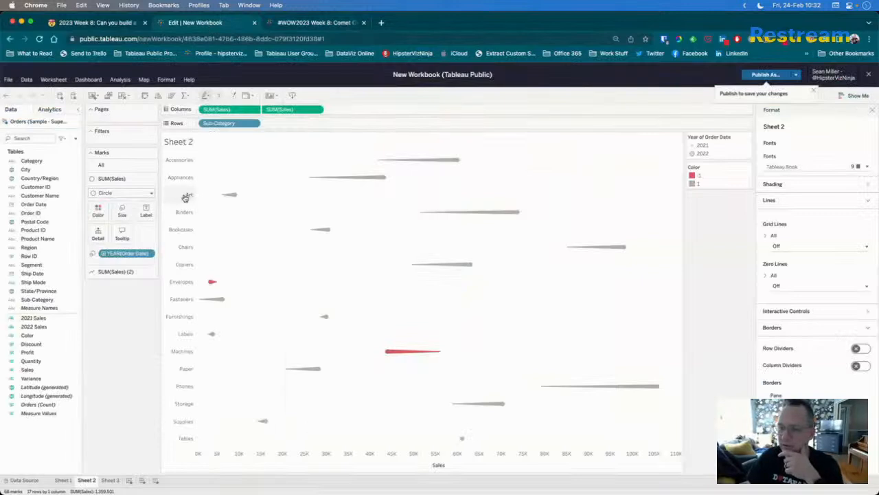
pyautogui.click(98, 211)
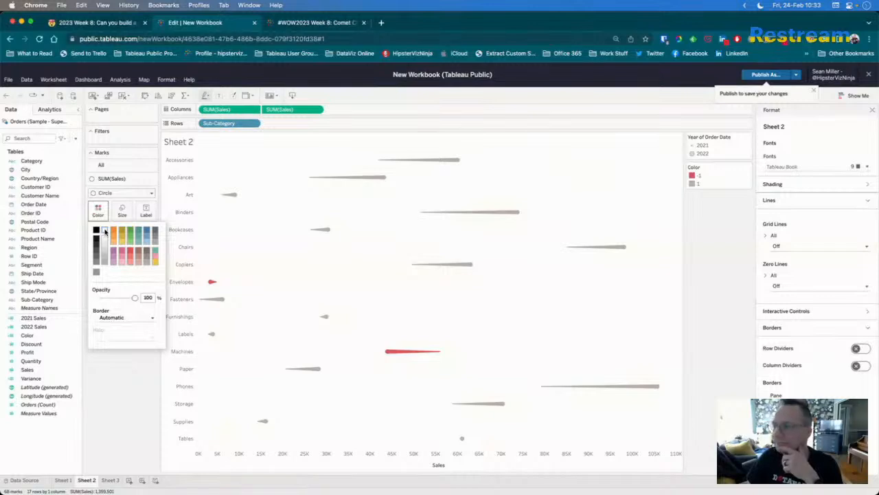
pyautogui.click(110, 401)
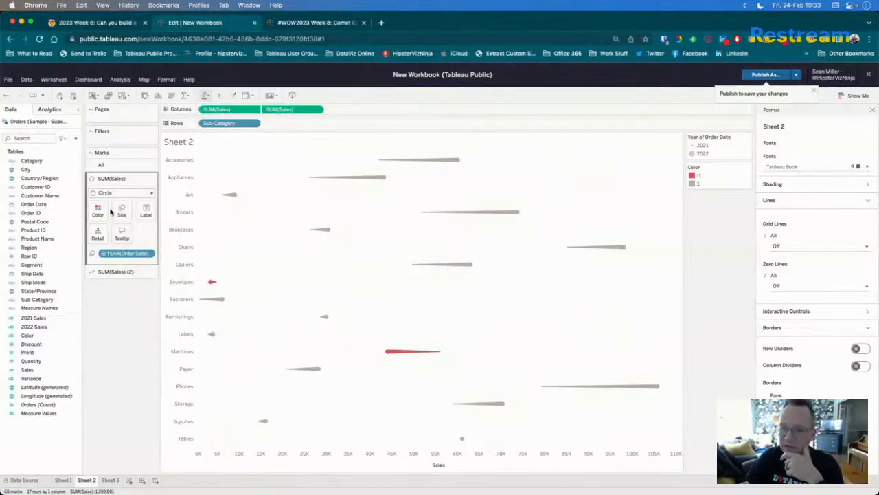
# - Reorder the two SUM(Sales) measures so the circles come second, and show only the bottom Sales axis
pyautogui.moveTo(226, 110); pyautogui.dragTo(336, 113)
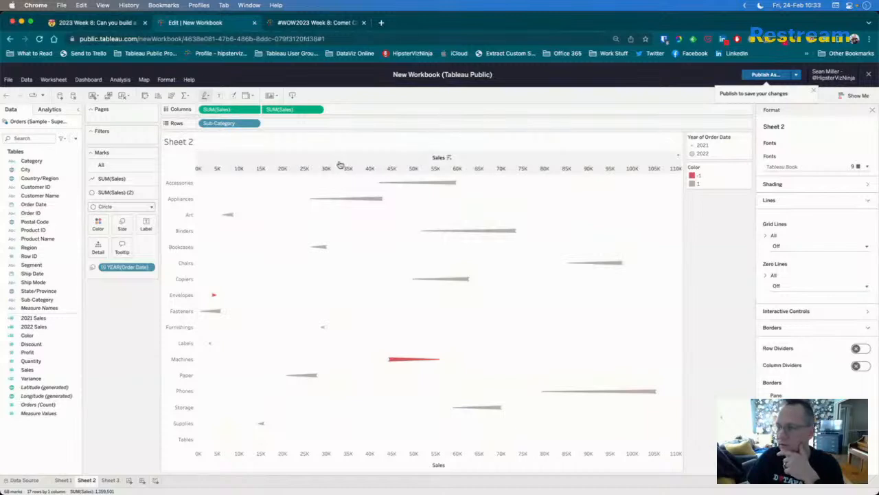
pyautogui.rightClick(340, 169)
pyautogui.click(373, 263)
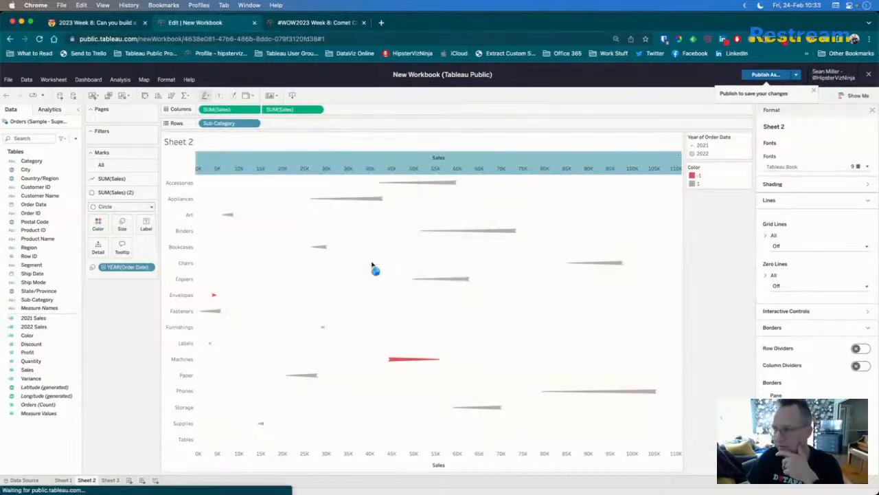
pyautogui.click(255, 109)
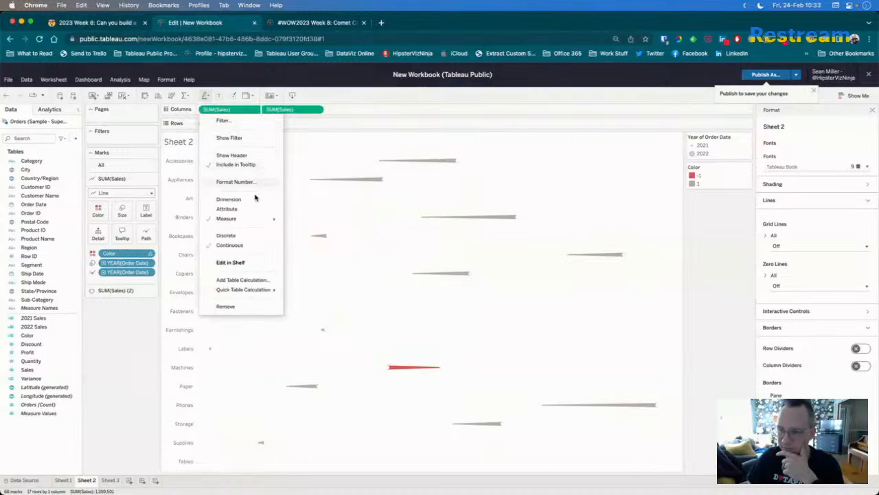
pyautogui.click(233, 156)
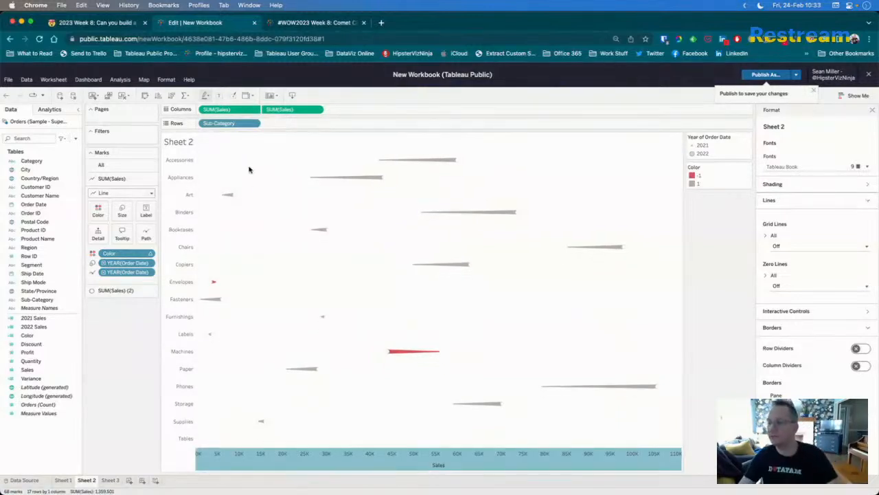
# - Slightly increase the mark size of the SUM(Sales) line marks to widen the comet tails
pyautogui.click(124, 217)
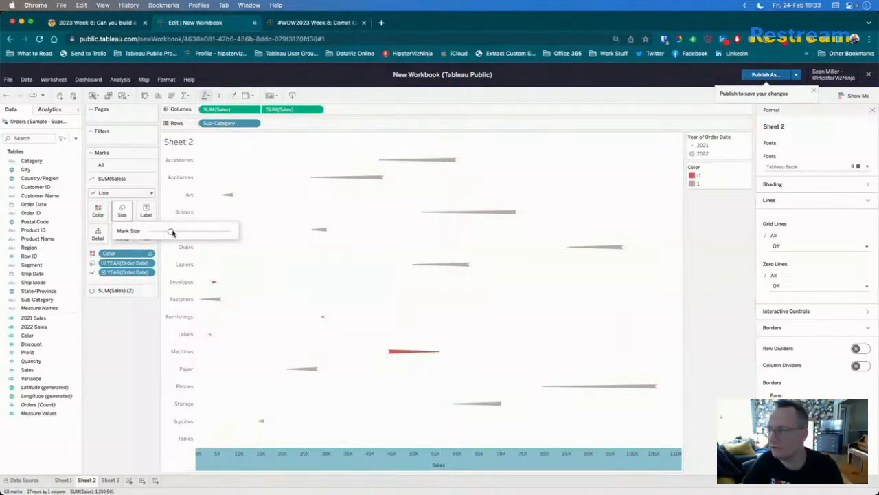
pyautogui.moveTo(175, 233); pyautogui.dragTo(178, 234)
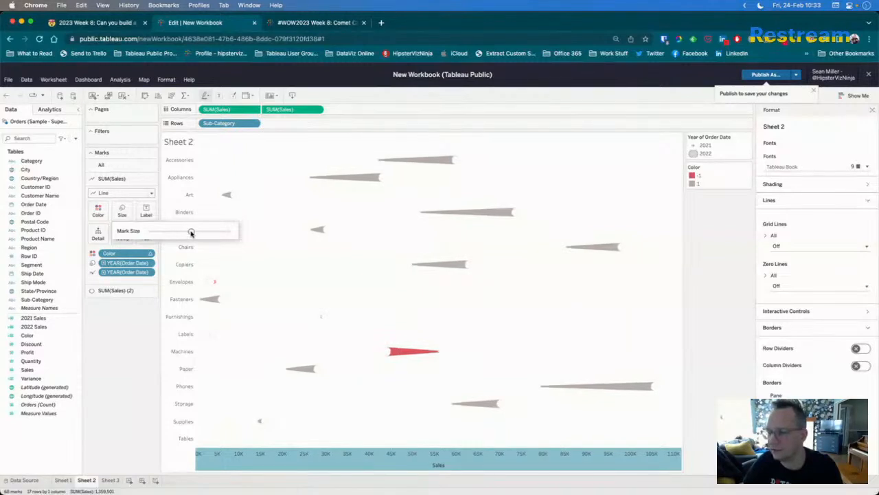
pyautogui.moveTo(185, 234); pyautogui.dragTo(175, 235)
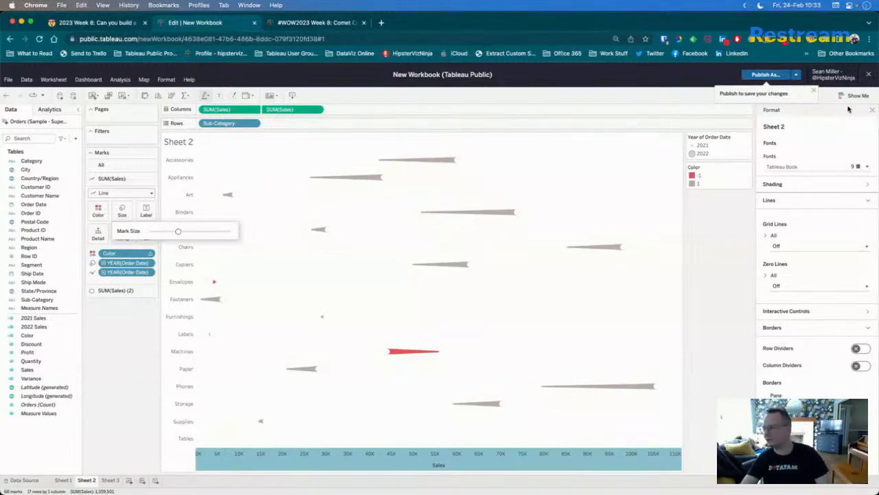
pyautogui.click(874, 113)
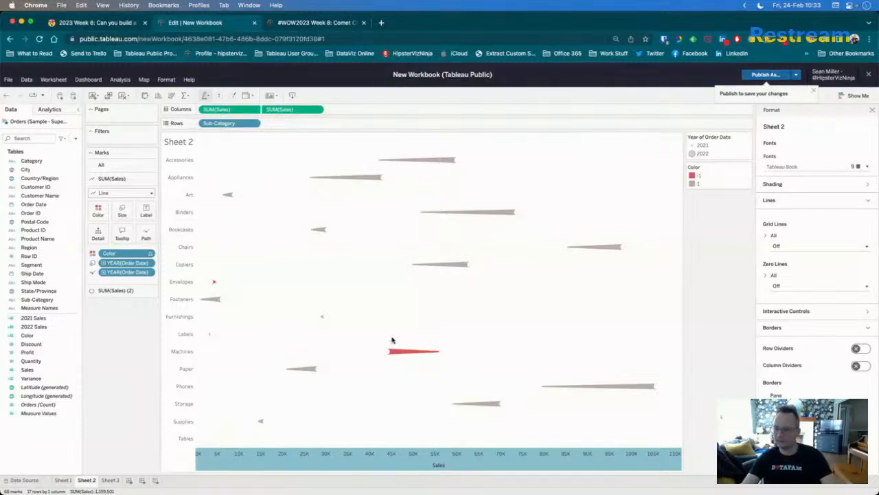
pyautogui.click(122, 211)
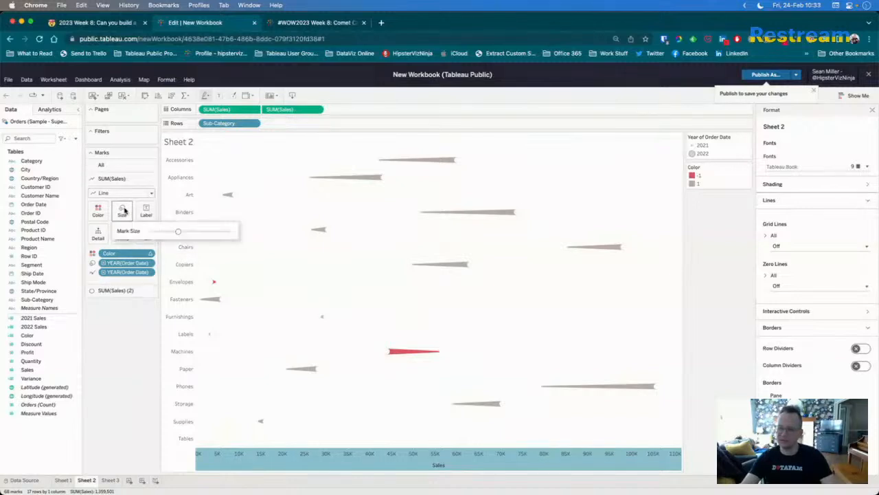
pyautogui.click(178, 232)
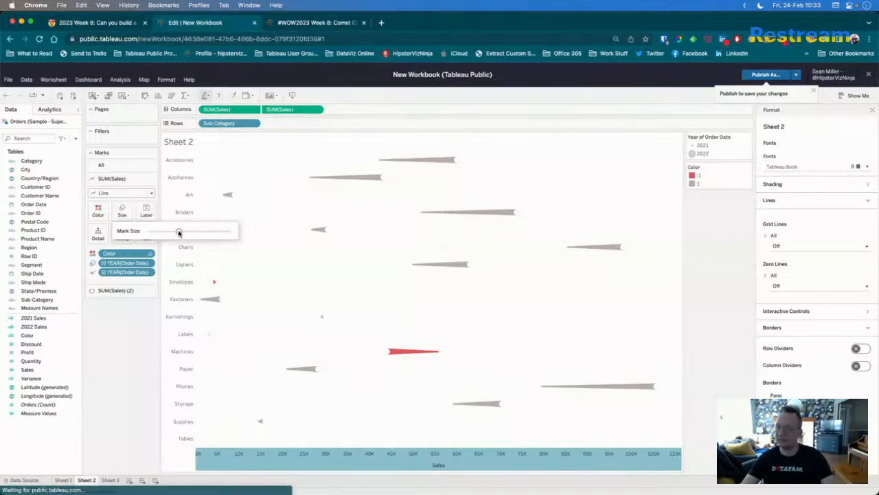
pyautogui.click(114, 351)
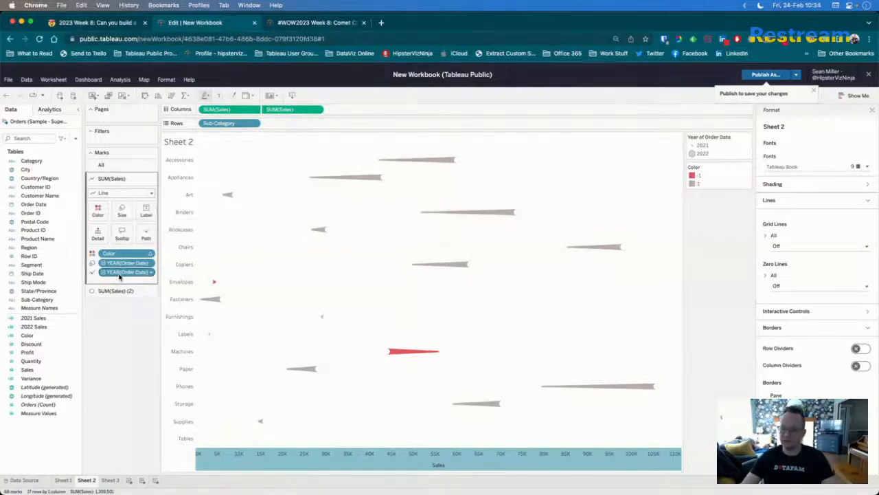
pyautogui.click(116, 290)
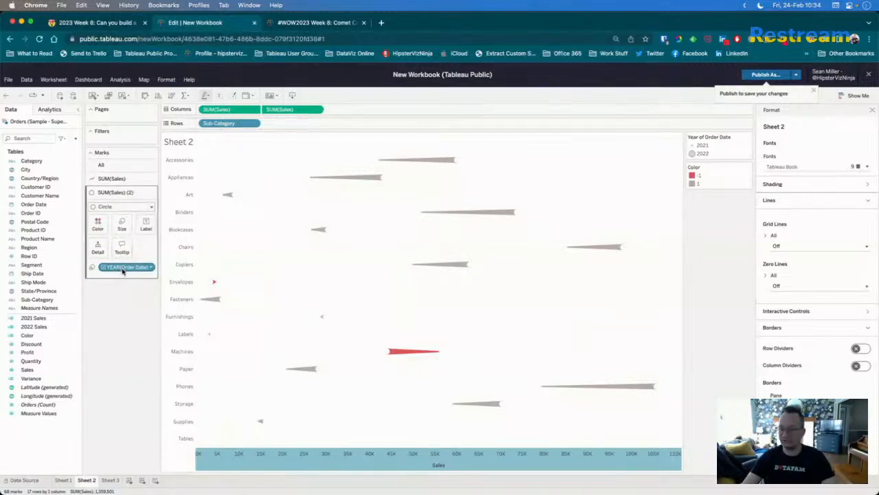
pyautogui.click(119, 180)
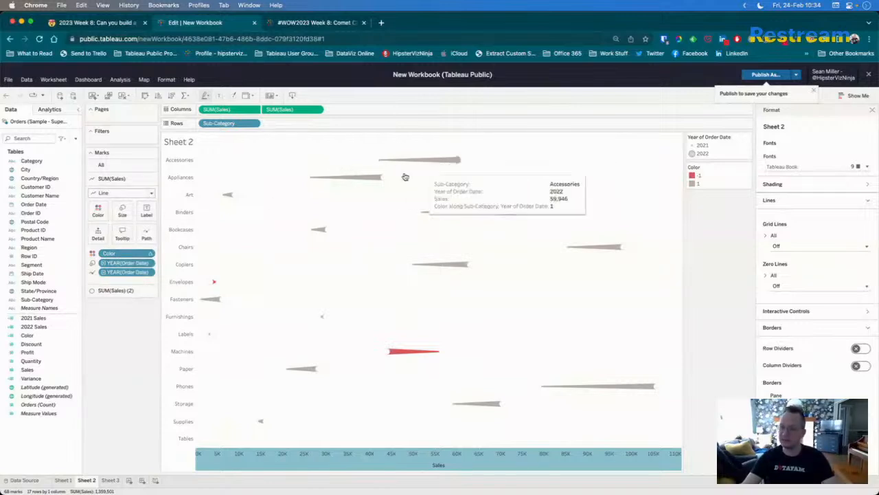
pyautogui.click(117, 291)
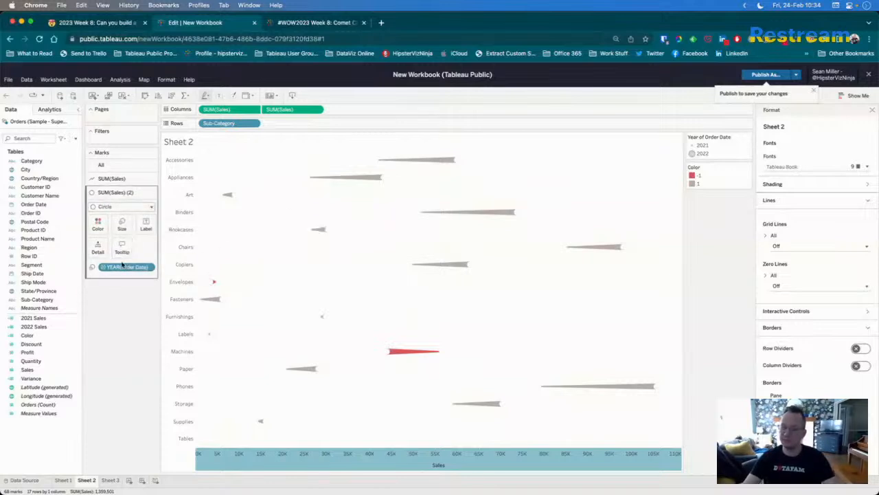
pyautogui.click(75, 140)
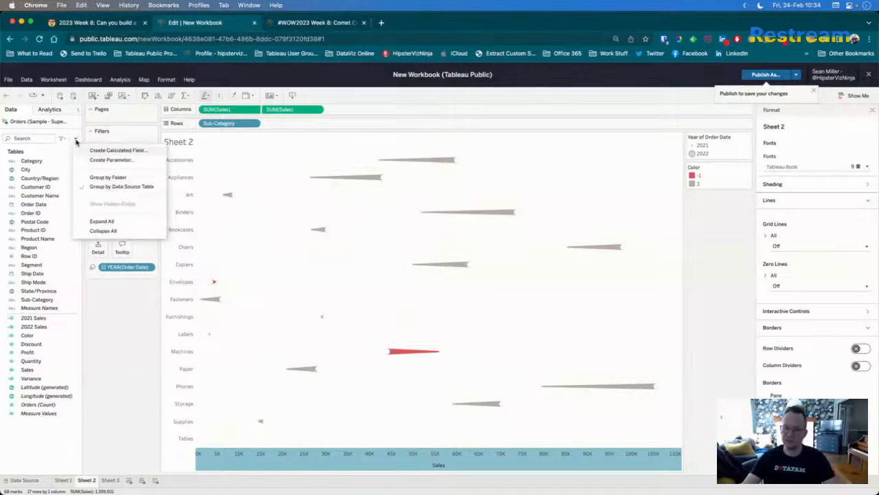
pyautogui.click(47, 203)
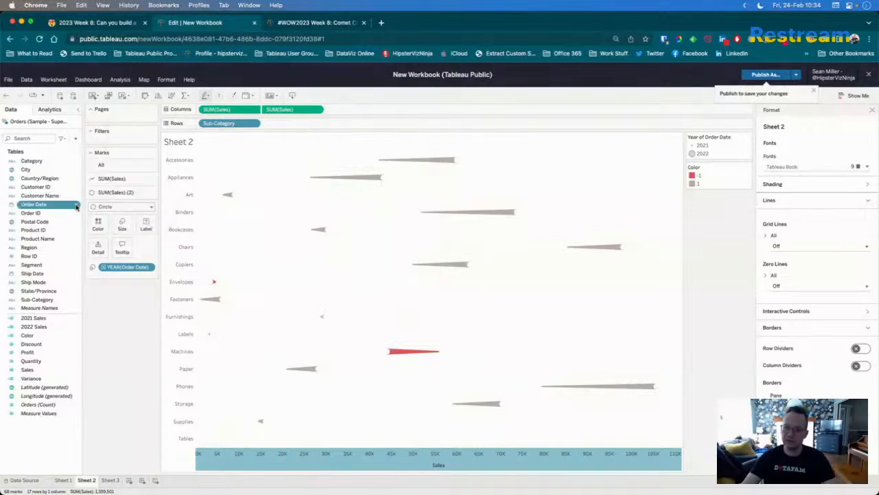
pyautogui.click(76, 206)
pyautogui.moveTo(67, 274)
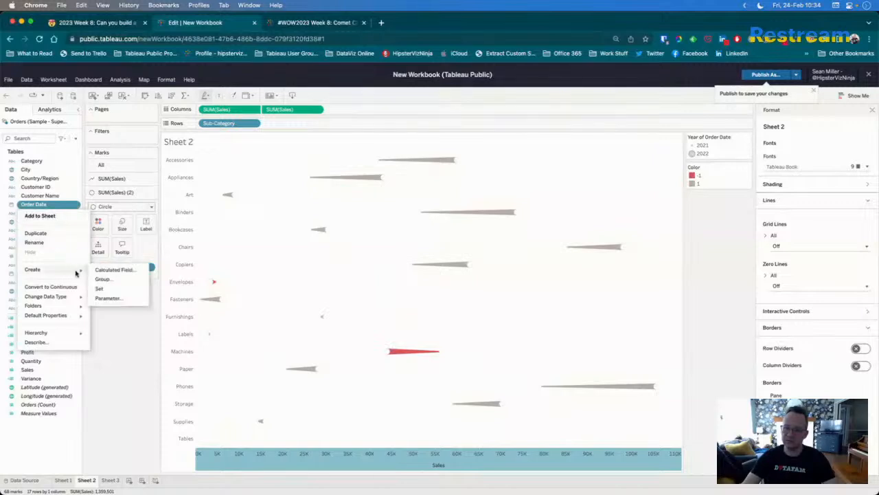
pyautogui.moveTo(67, 318)
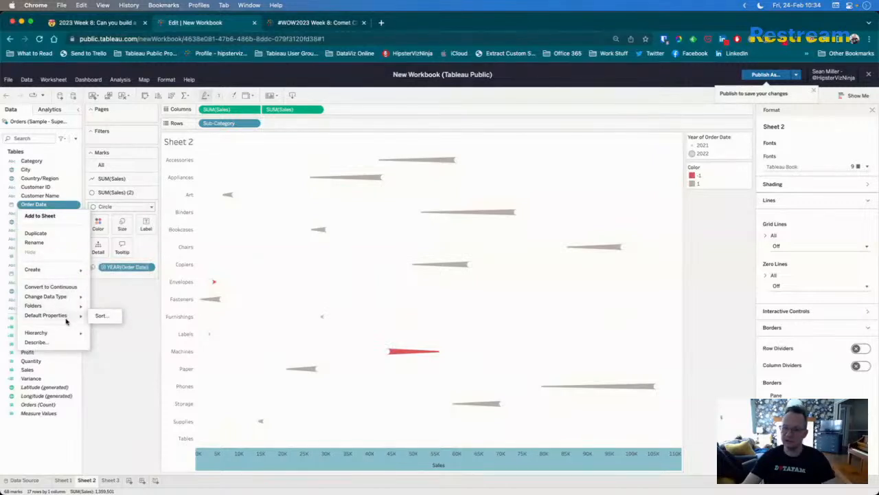
pyautogui.moveTo(66, 301)
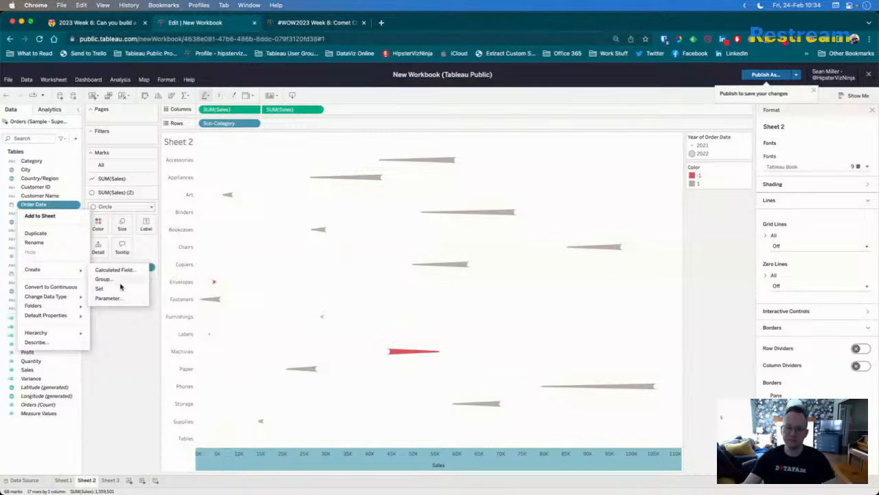
pyautogui.press('Escape')
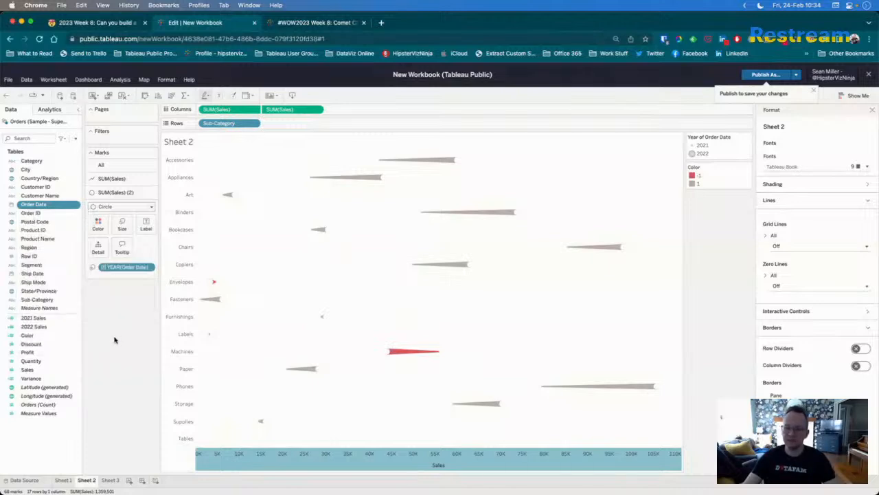
# - Create a calculated field named Years with the formula YEAR([Order Date])
pyautogui.click(76, 139)
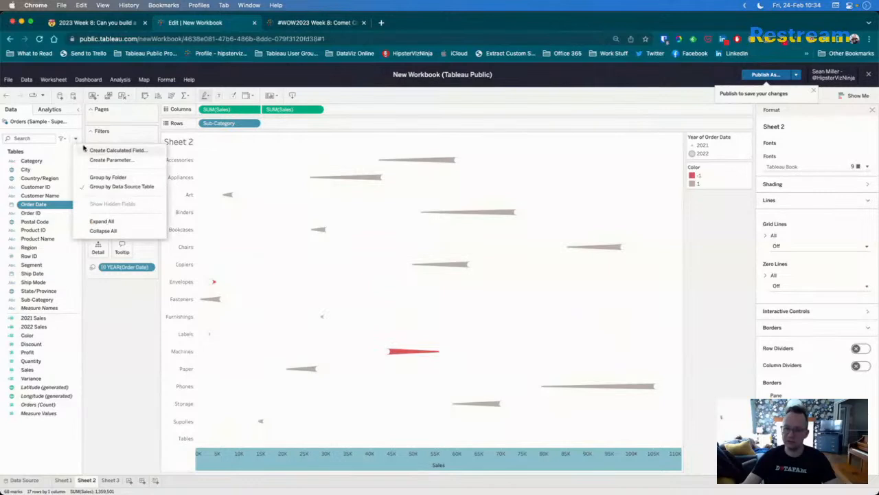
pyautogui.click(110, 150)
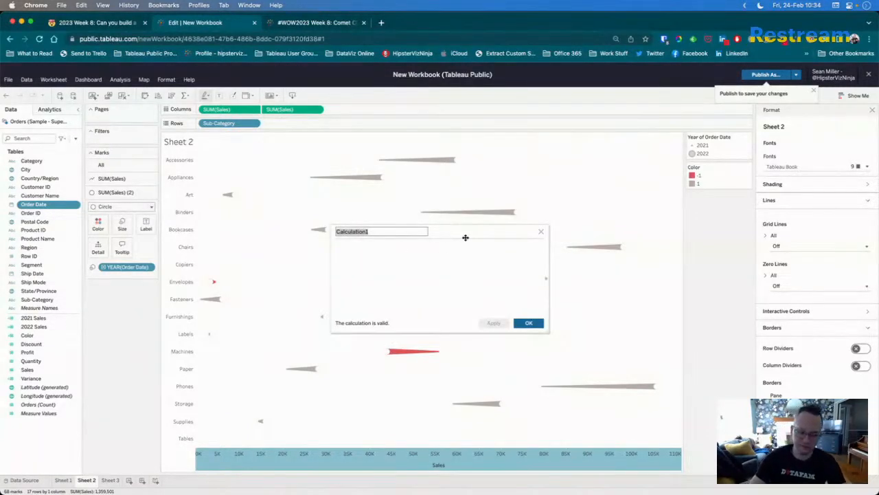
pyautogui.write('Years')
pyautogui.press('Tab')
pyautogui.write('year')
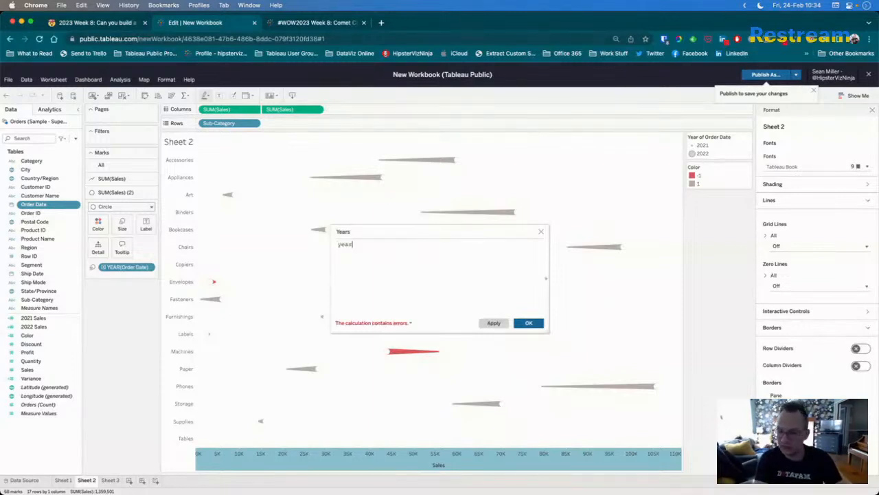
pyautogui.press('Return')
pyautogui.write('order')
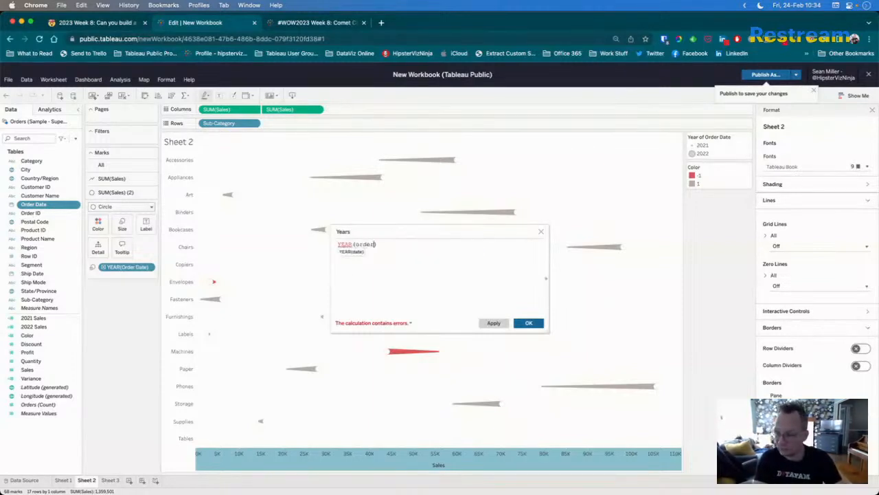
pyautogui.press('Return')
pyautogui.write(')')
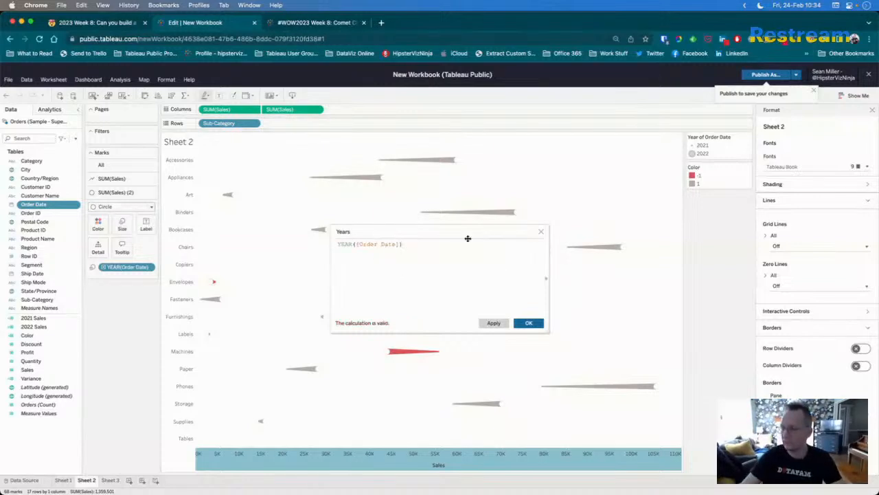
pyautogui.click(531, 323)
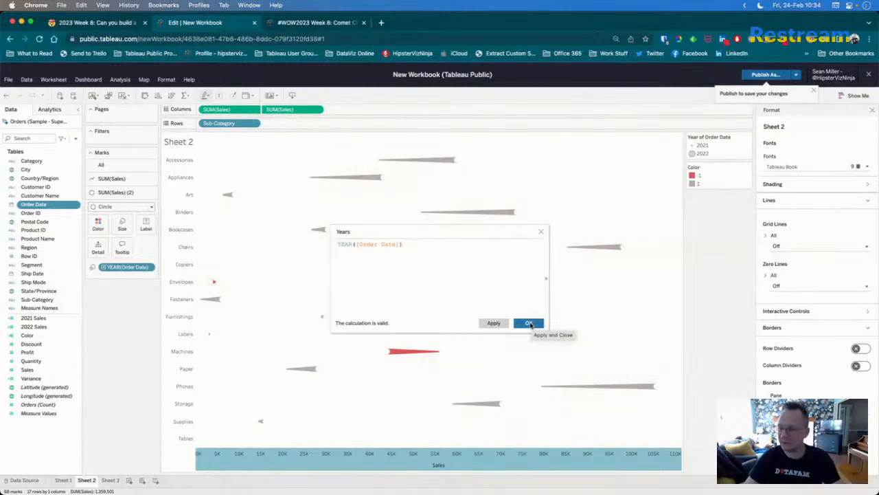
pyautogui.click(530, 323)
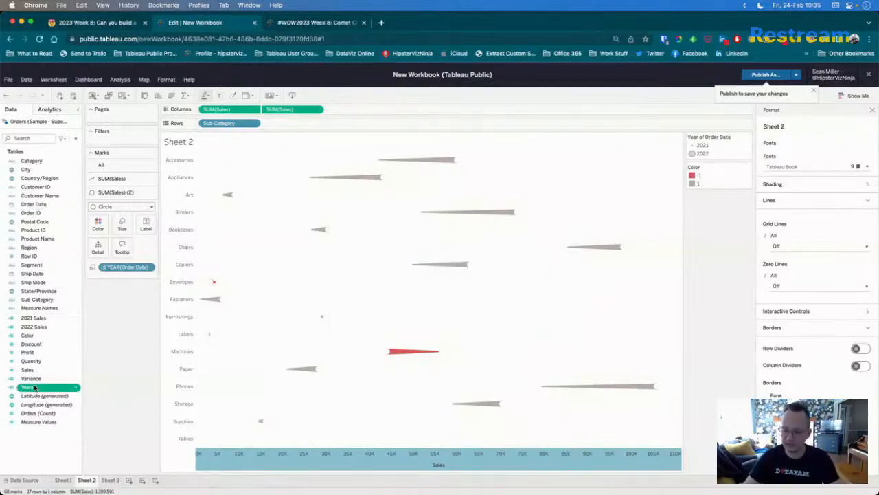
# - Convert Years to a continuous dimension and use it instead of YEAR(Order Date) to size the circle marks
pyautogui.rightClick(34, 388)
pyautogui.click(54, 329)
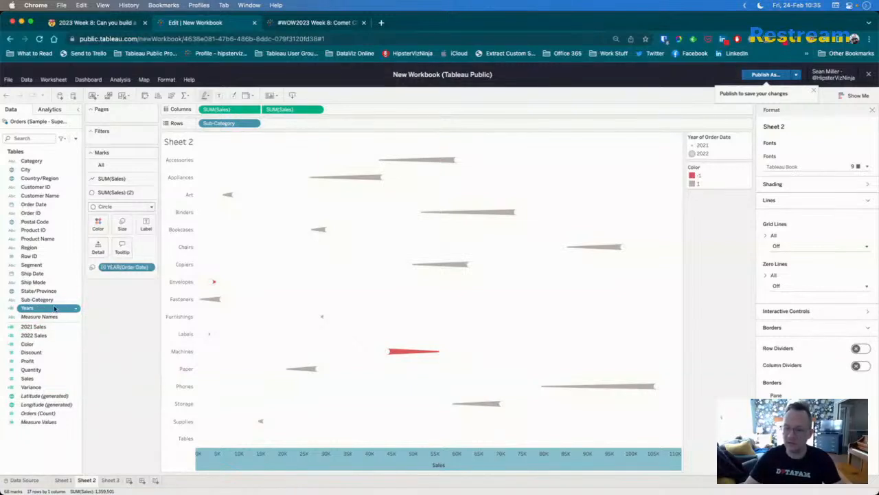
pyautogui.rightClick(42, 310)
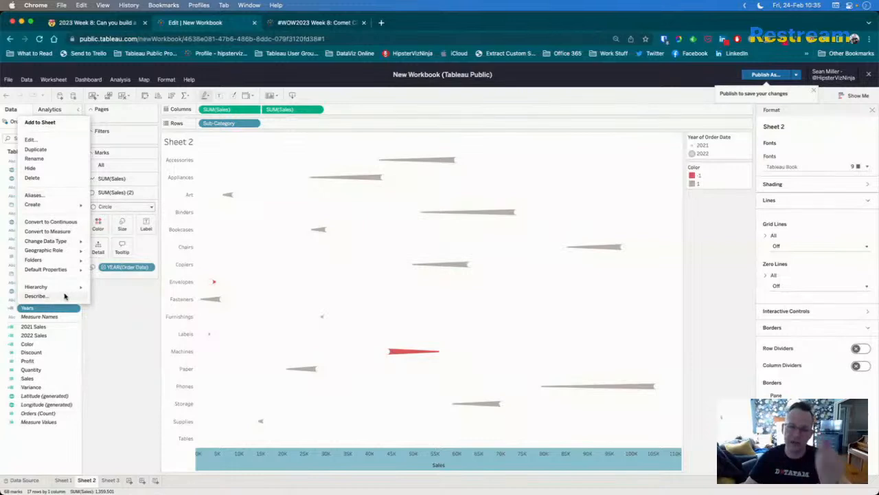
pyautogui.click(66, 222)
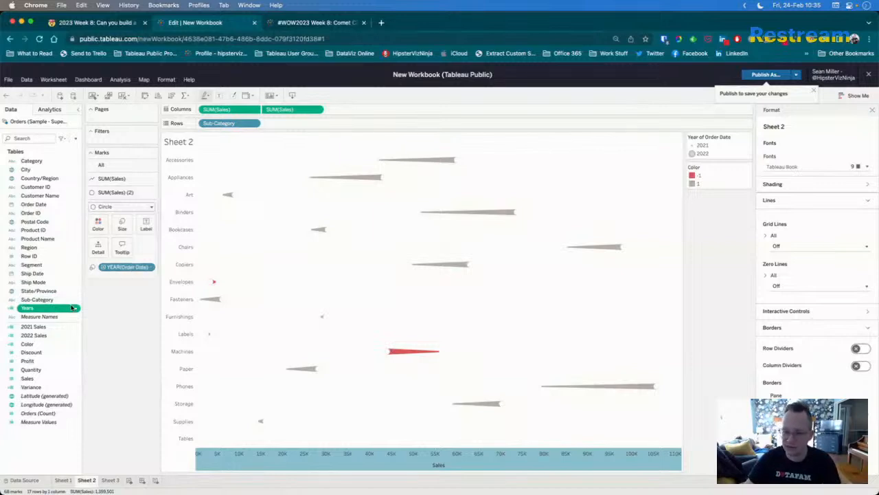
pyautogui.moveTo(33, 311); pyautogui.dragTo(126, 272)
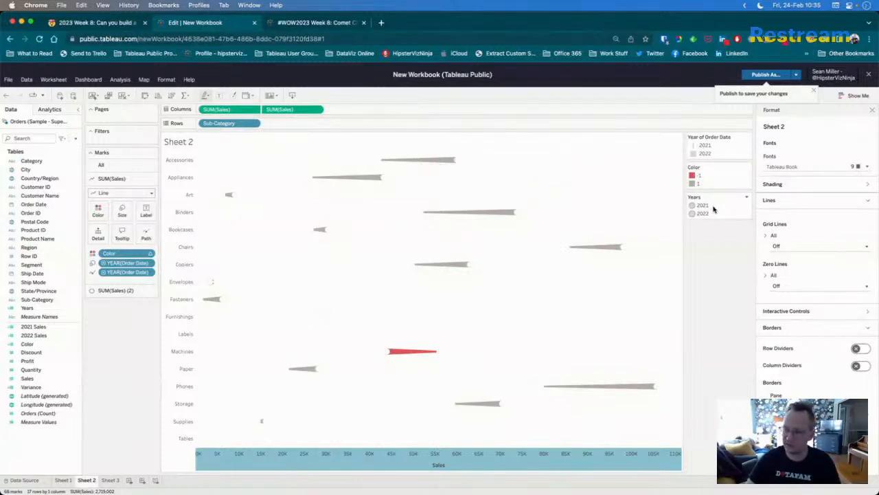
# - Adjust the mark size of the SUM(Sales) lines against the circle marks so a thin outline surrounds the white comet heads
pyautogui.click(116, 290)
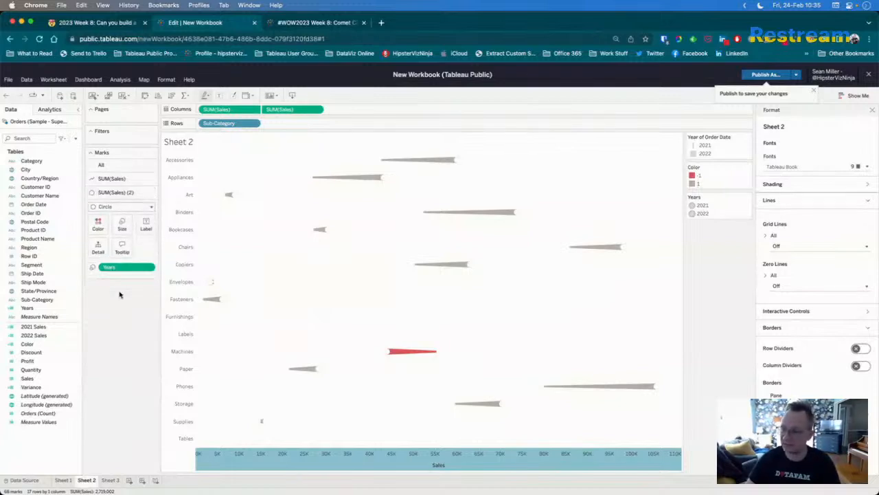
pyautogui.click(96, 227)
pyautogui.click(97, 227)
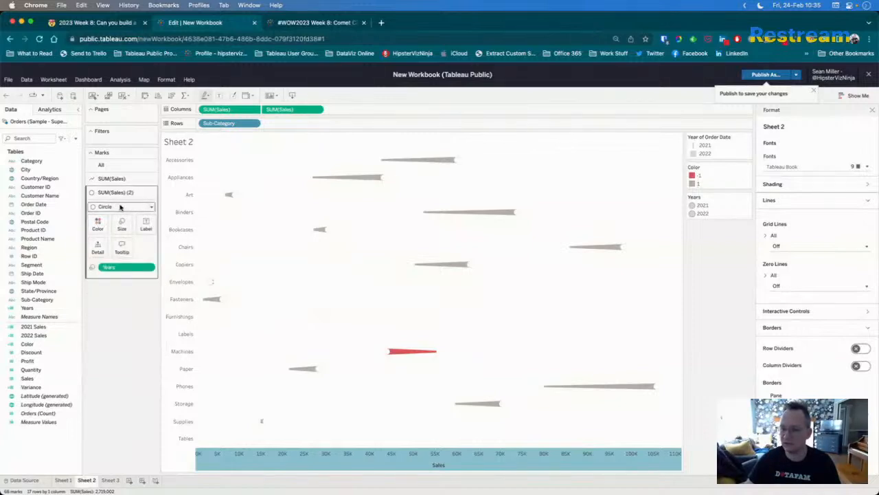
pyautogui.click(123, 230)
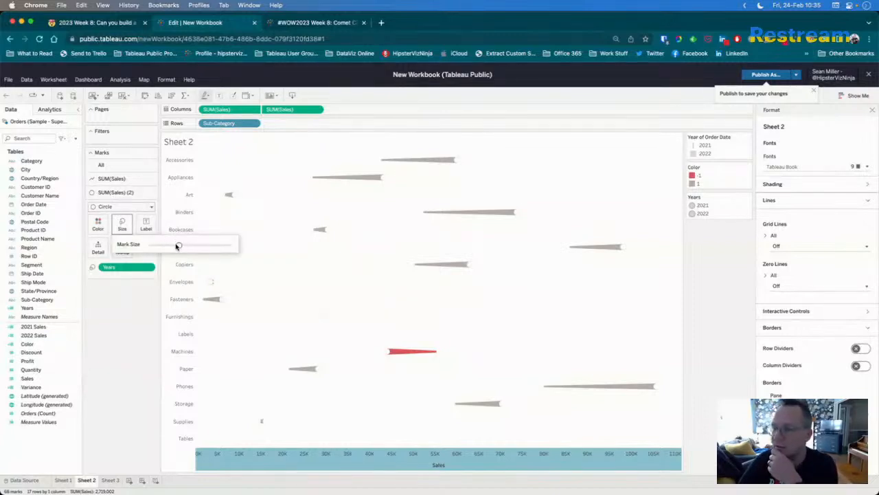
pyautogui.click(121, 180)
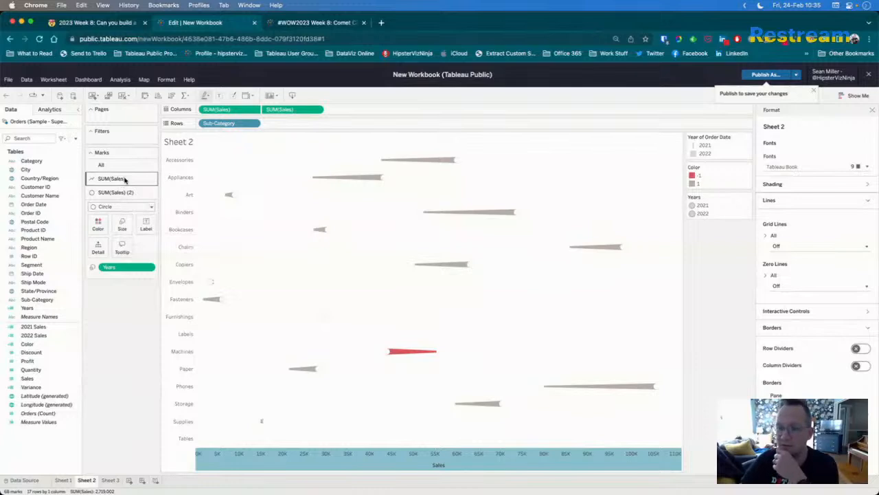
pyautogui.click(124, 213)
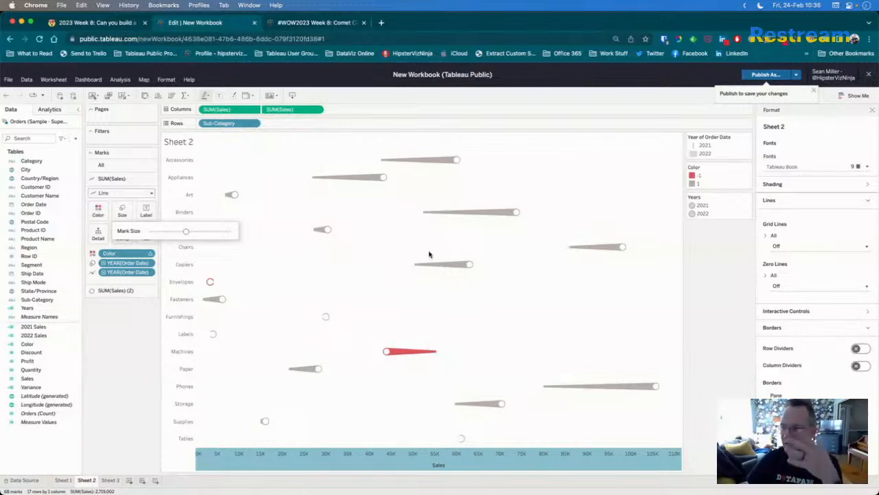
pyautogui.click(300, 317)
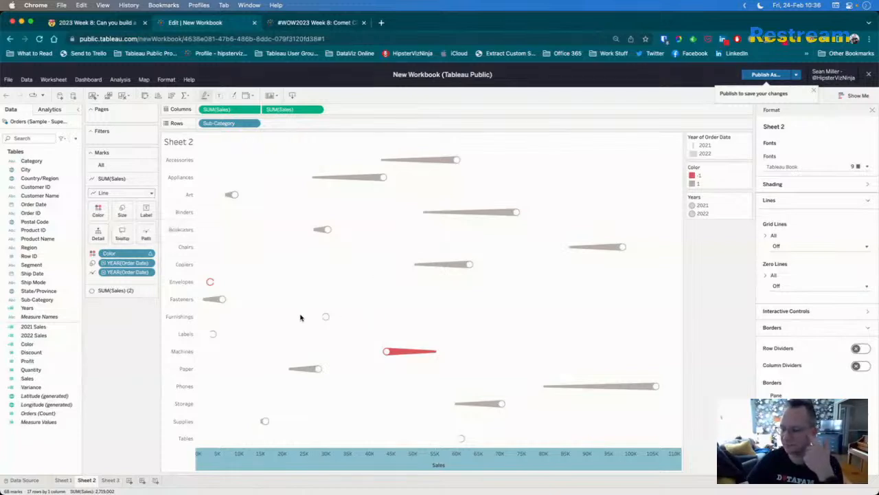
pyautogui.click(355, 363)
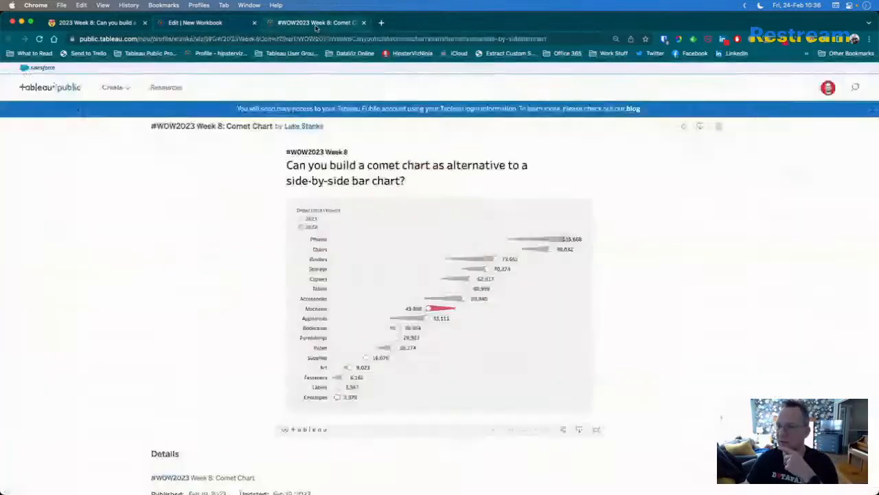
# - Sort the Sub-Category rows in descending order by the sum of the 2022 Sales field, as in the reference chart
pyautogui.click(316, 23)
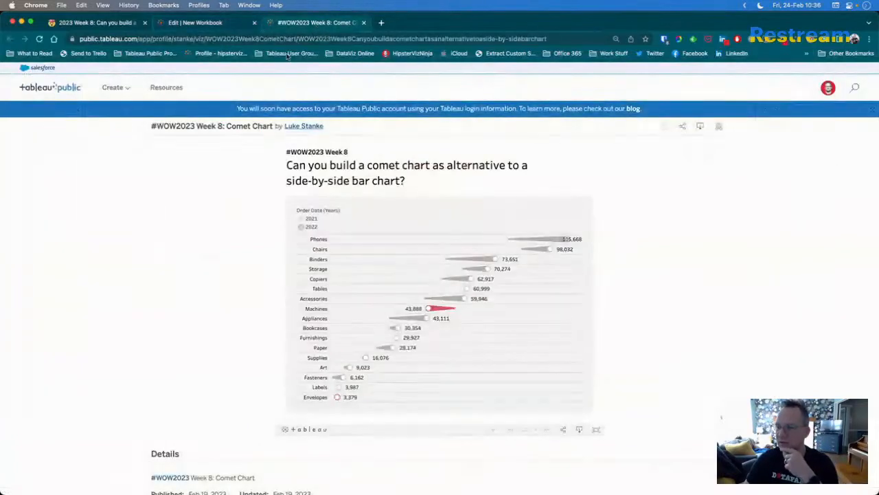
pyautogui.moveTo(580, 241)
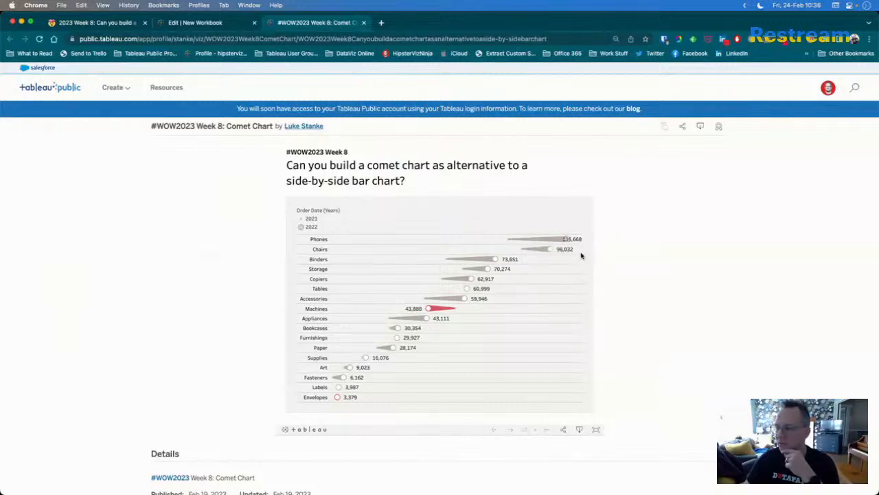
pyautogui.click(212, 25)
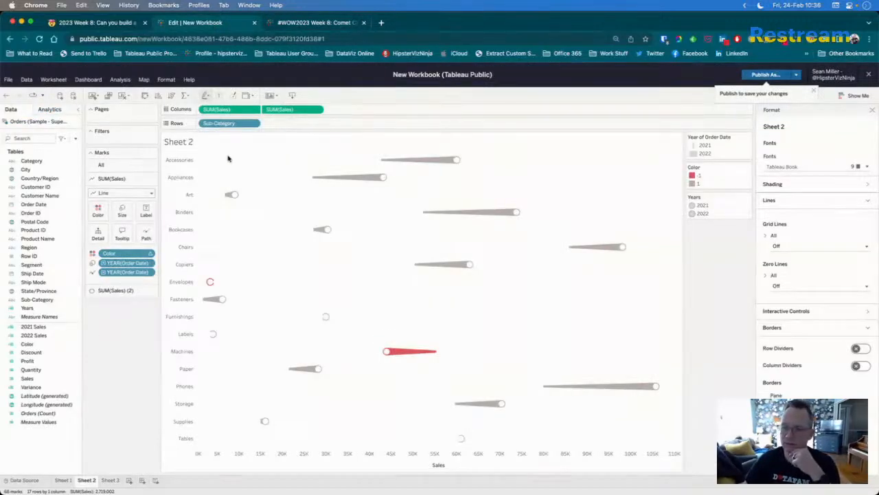
pyautogui.click(256, 124)
pyautogui.moveTo(253, 253)
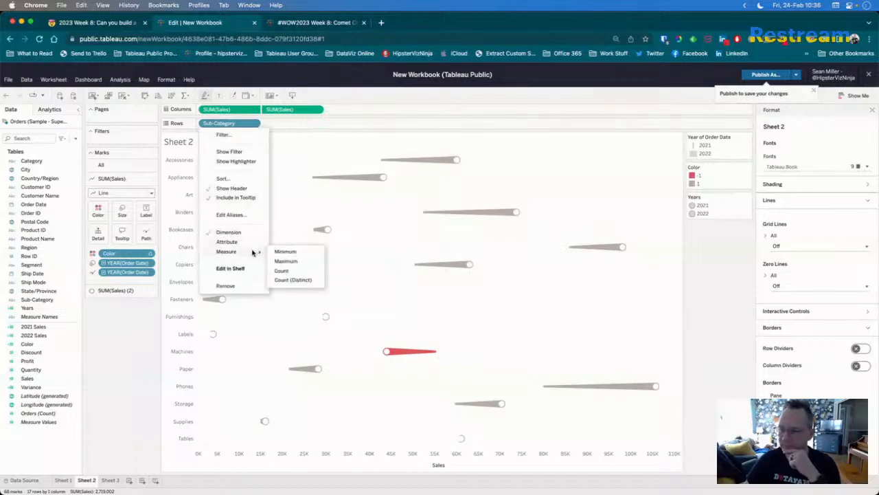
pyautogui.click(231, 180)
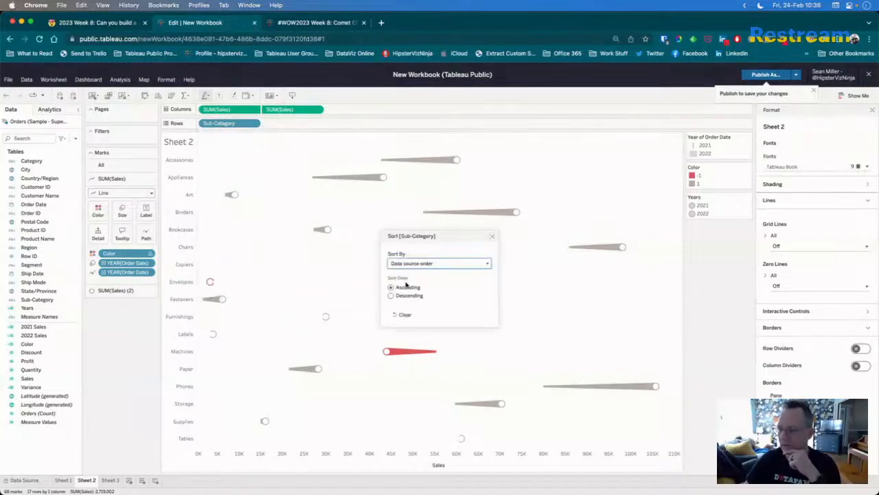
pyautogui.click(409, 296)
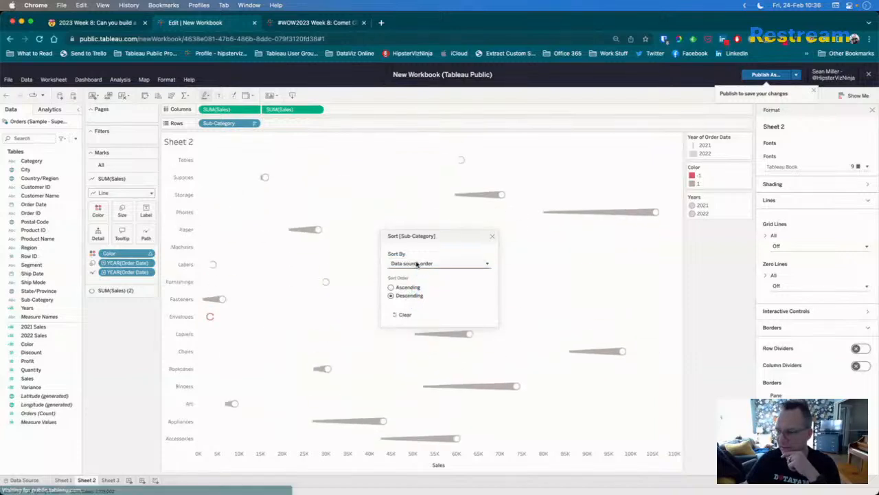
pyautogui.click(416, 264)
pyautogui.click(416, 291)
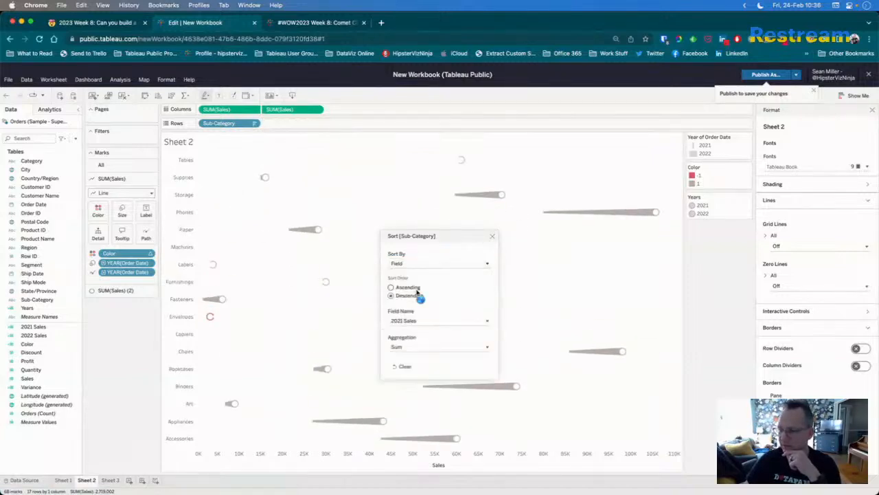
pyautogui.click(417, 320)
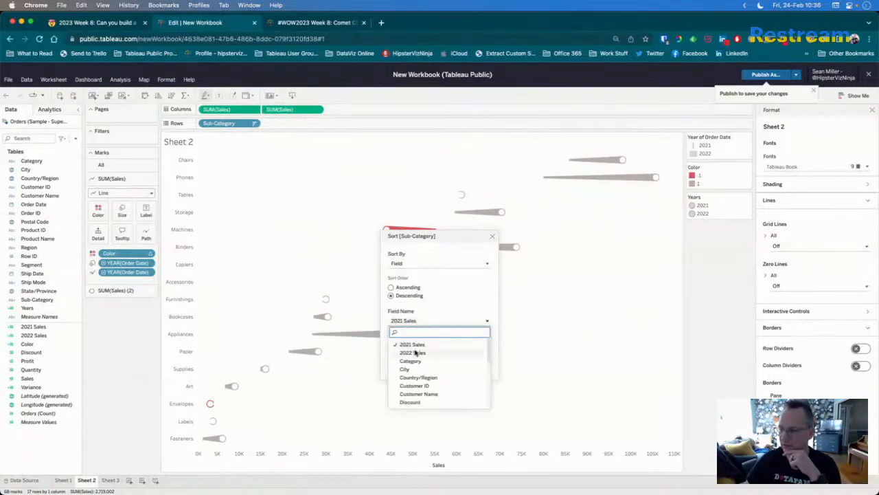
pyautogui.click(417, 351)
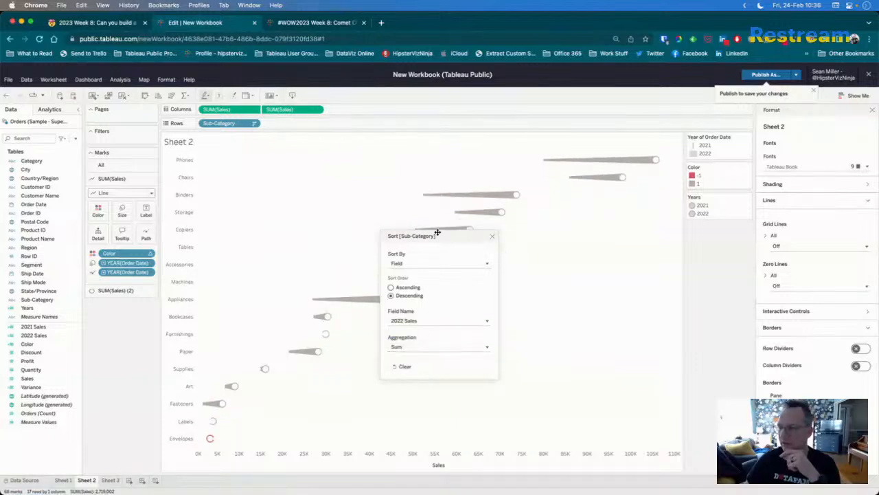
pyautogui.click(492, 237)
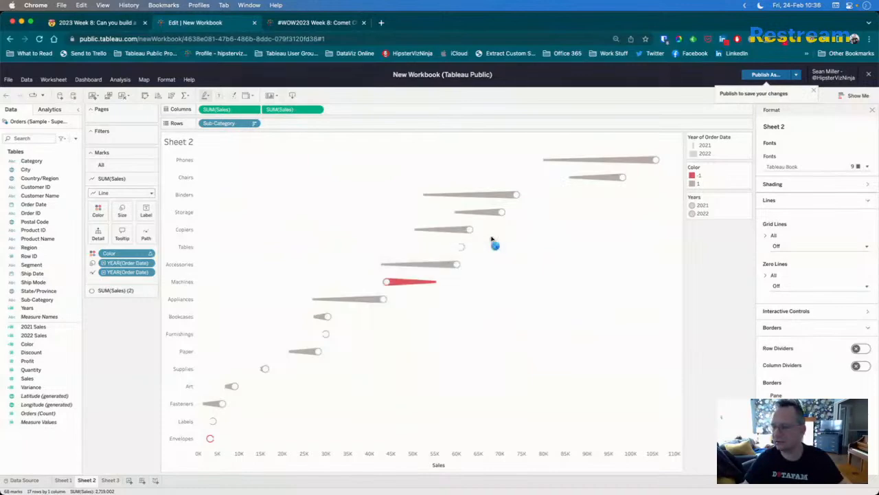
# - Show mark labels on the SUM(Sales) lines for Line Ends, labelling only the end of each line
pyautogui.click(311, 26)
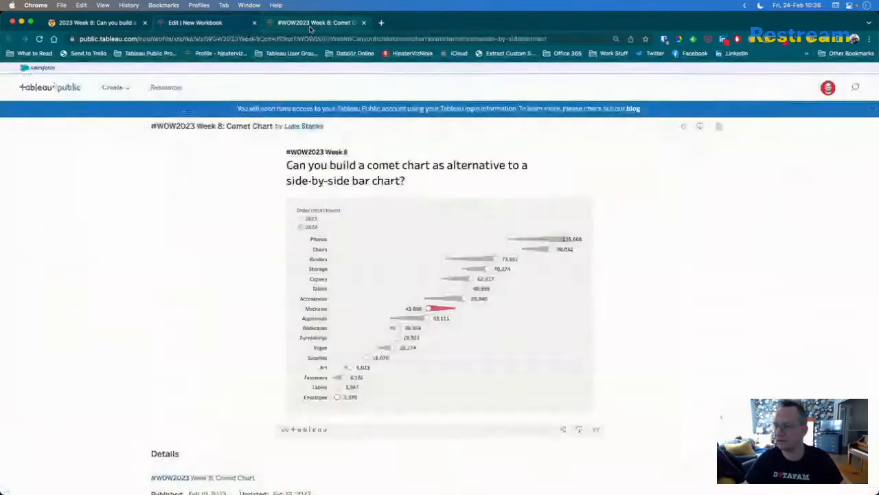
pyautogui.click(219, 25)
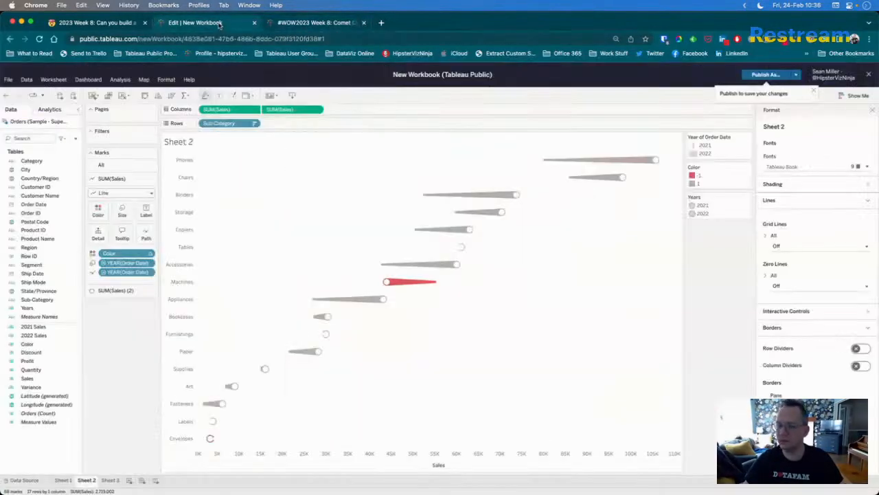
pyautogui.click(45, 335)
pyautogui.moveTo(47, 336); pyautogui.dragTo(120, 292)
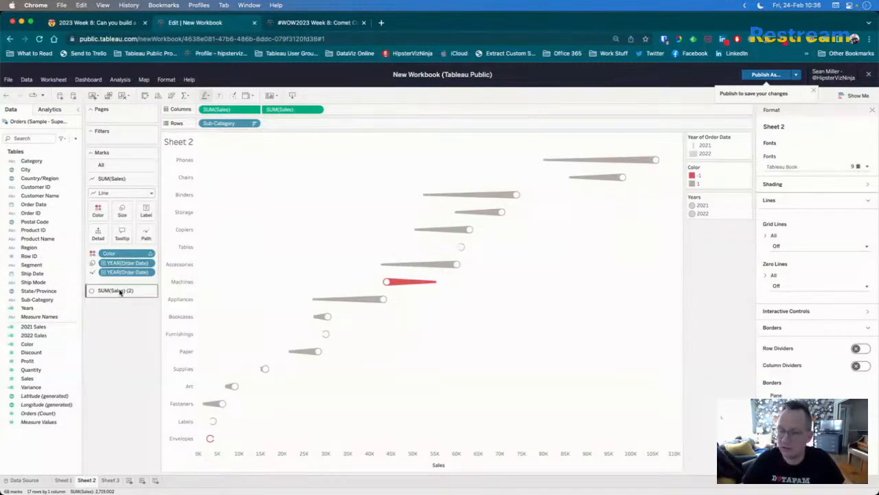
pyautogui.click(120, 292)
pyautogui.click(125, 180)
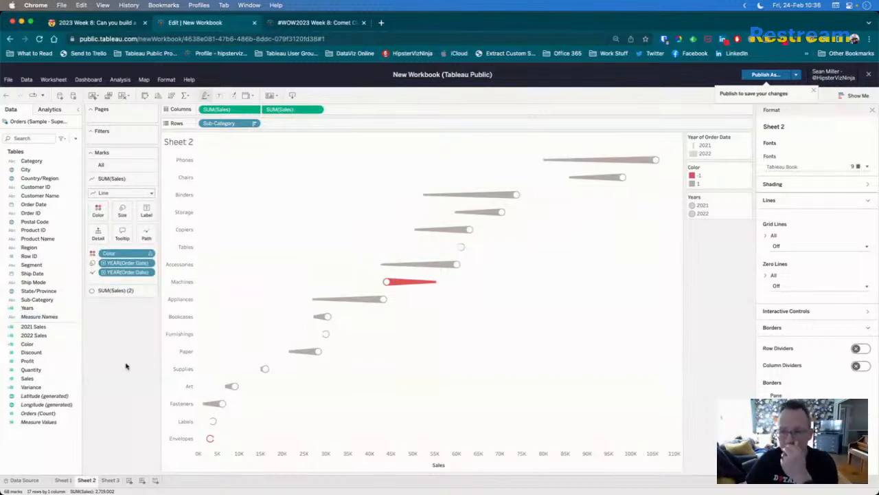
pyautogui.click(147, 210)
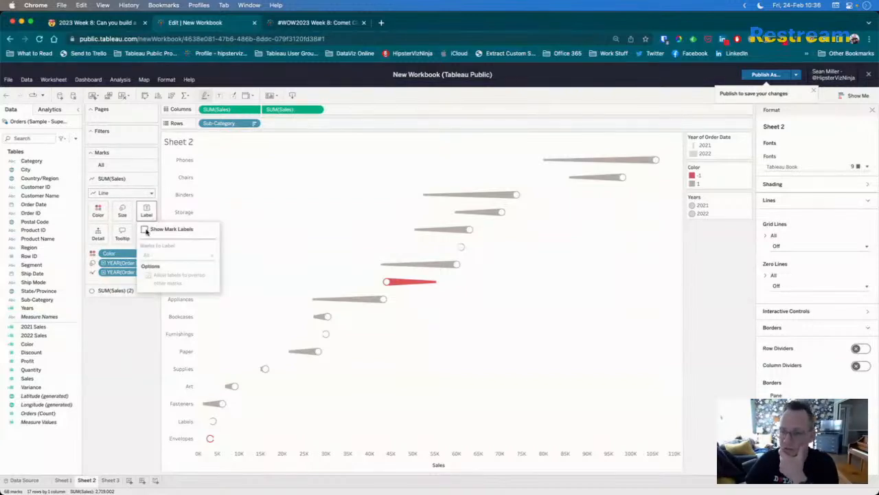
pyautogui.click(145, 229)
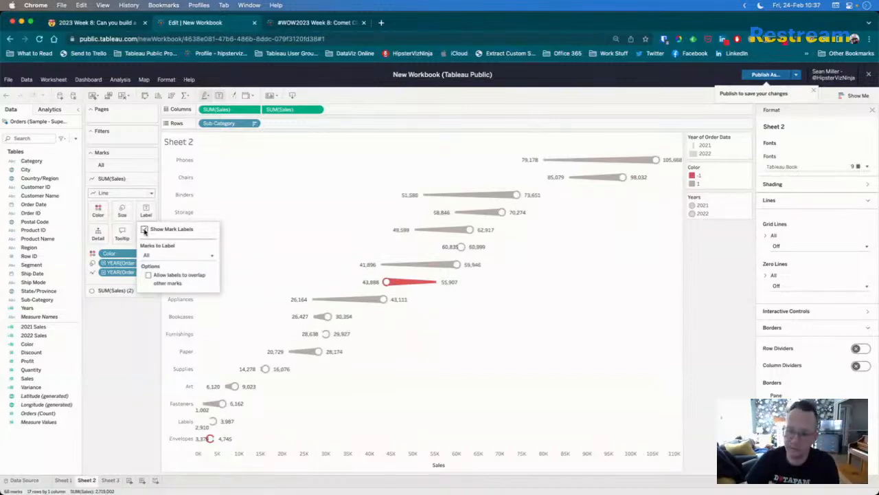
pyautogui.click(182, 257)
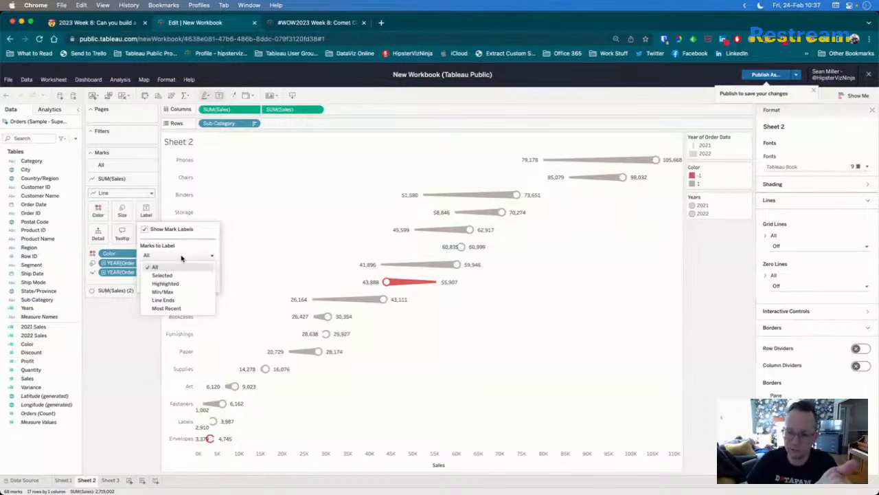
pyautogui.click(177, 299)
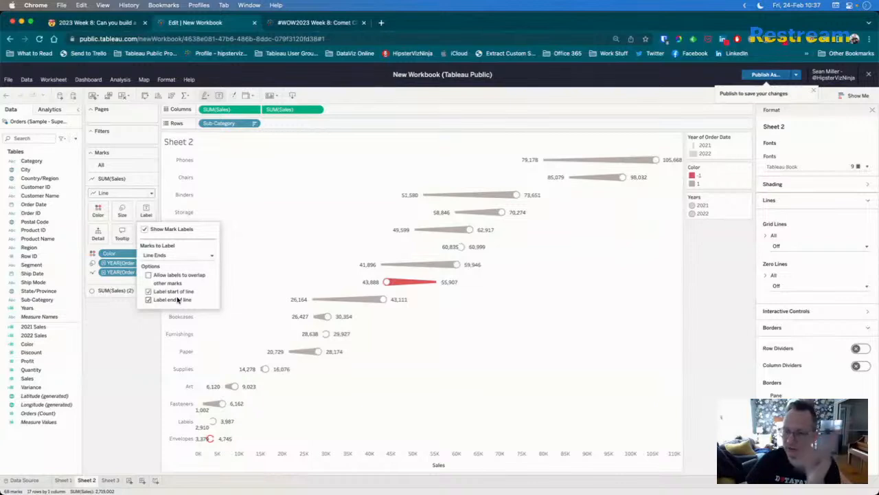
pyautogui.click(148, 292)
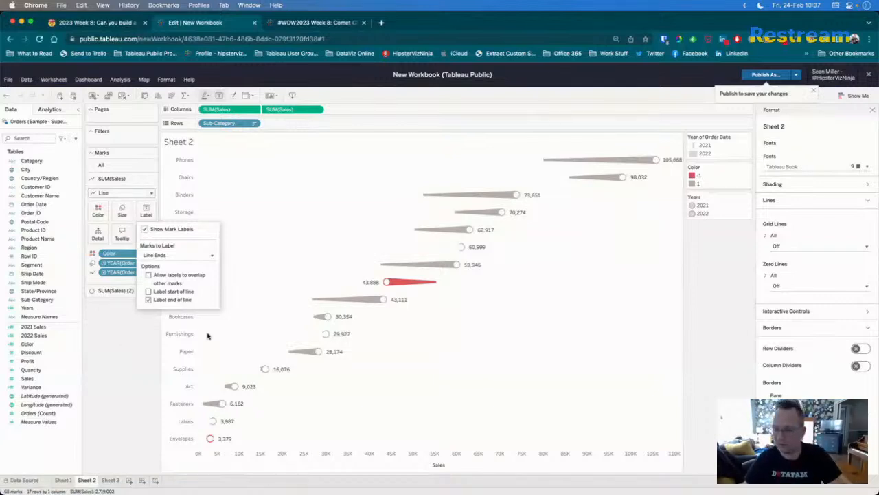
pyautogui.click(144, 408)
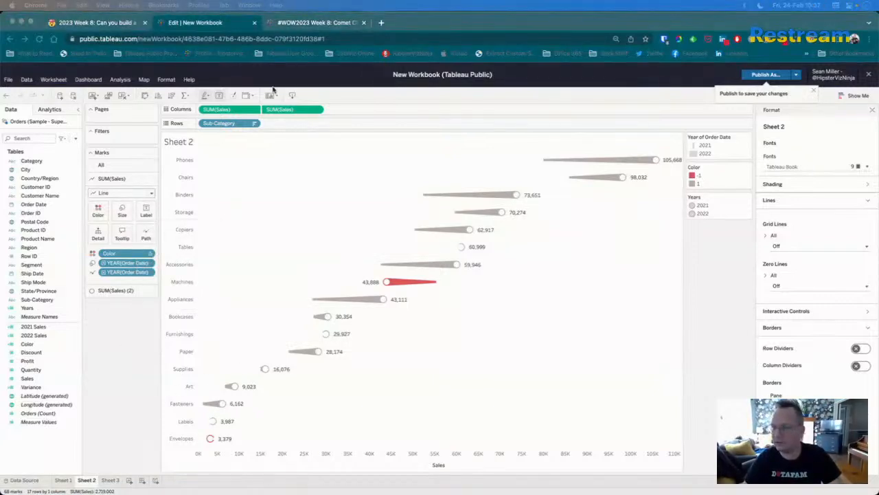
# - Compare the tooltips with the reference chart's and exclude the Color field from the SUM(Sales) line marks' tooltip
pyautogui.click(307, 26)
pyautogui.moveTo(412, 314)
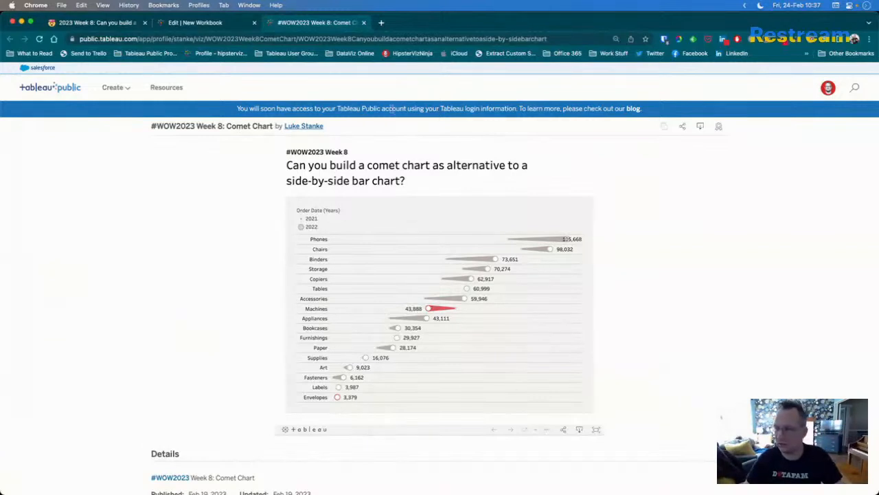
pyautogui.click(208, 26)
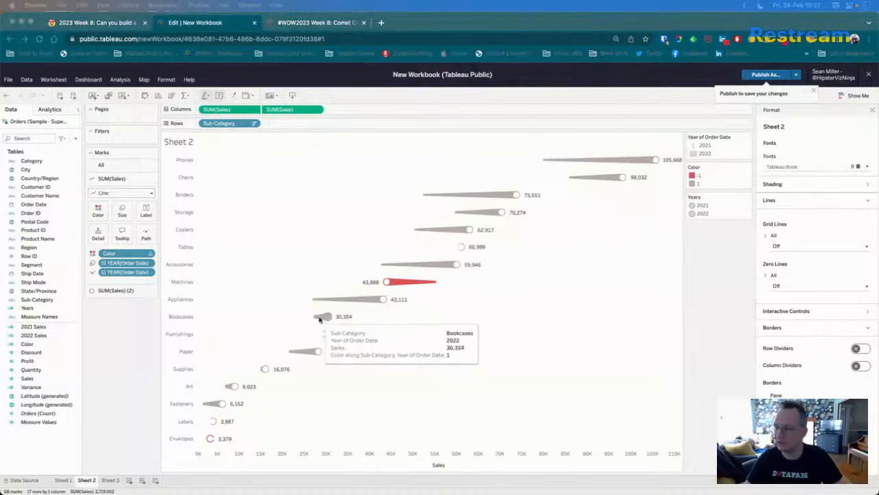
pyautogui.click(311, 22)
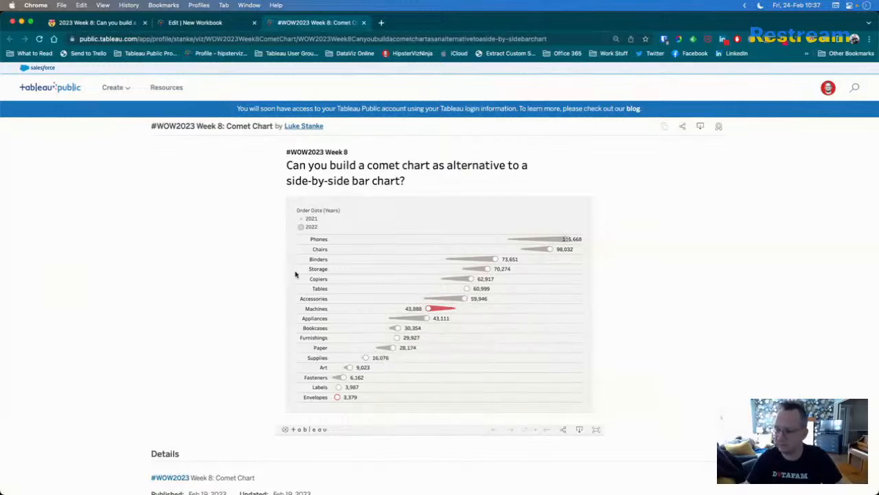
pyautogui.press('super+Tab')
pyautogui.click(209, 22)
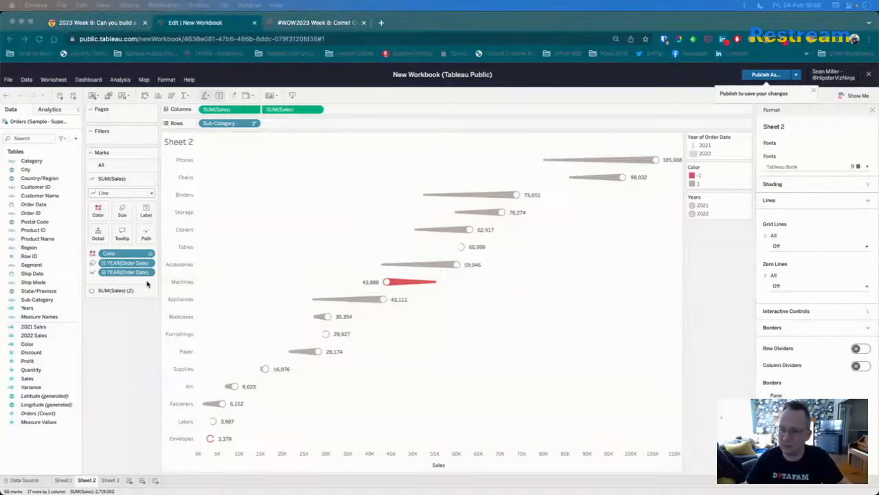
pyautogui.click(151, 254)
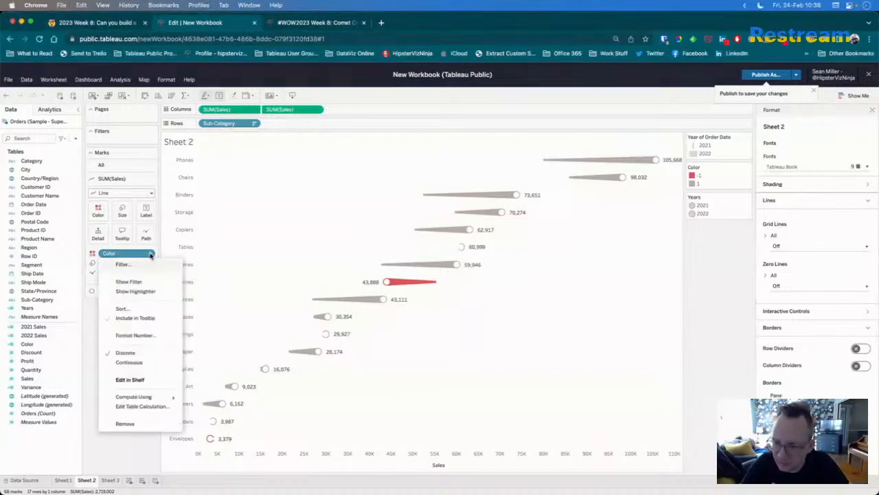
pyautogui.click(144, 319)
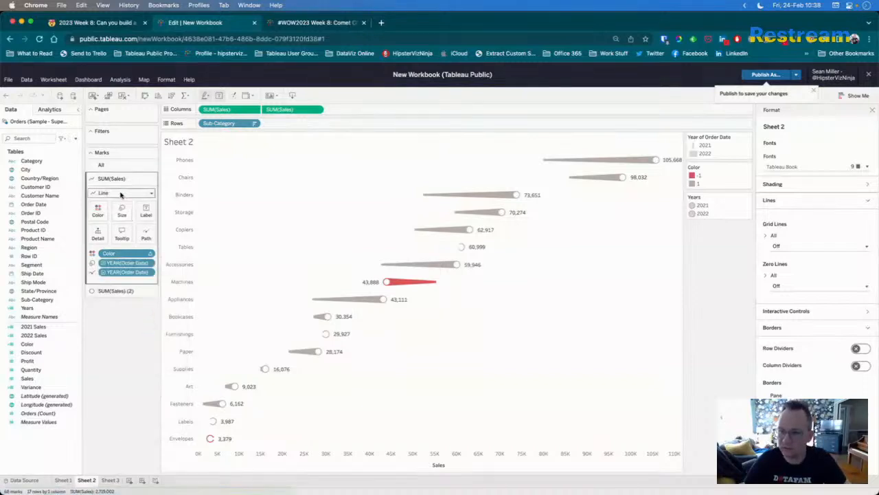
pyautogui.click(120, 291)
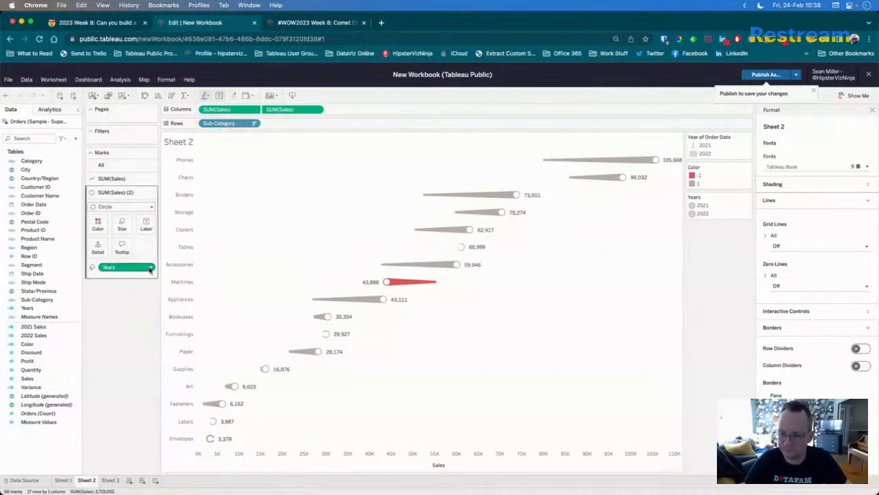
pyautogui.moveTo(371, 299)
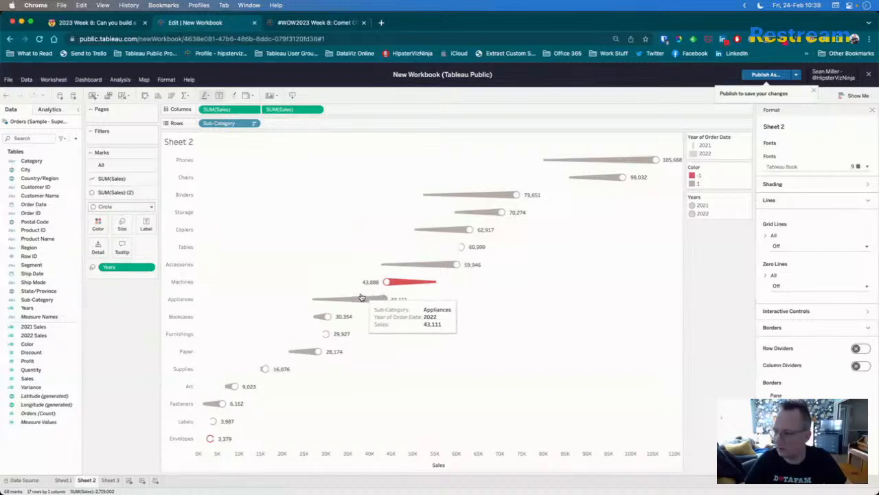
# - Turn on row dividers for the comet chart sheet, checking them against the reference chart
pyautogui.moveTo(311, 300)
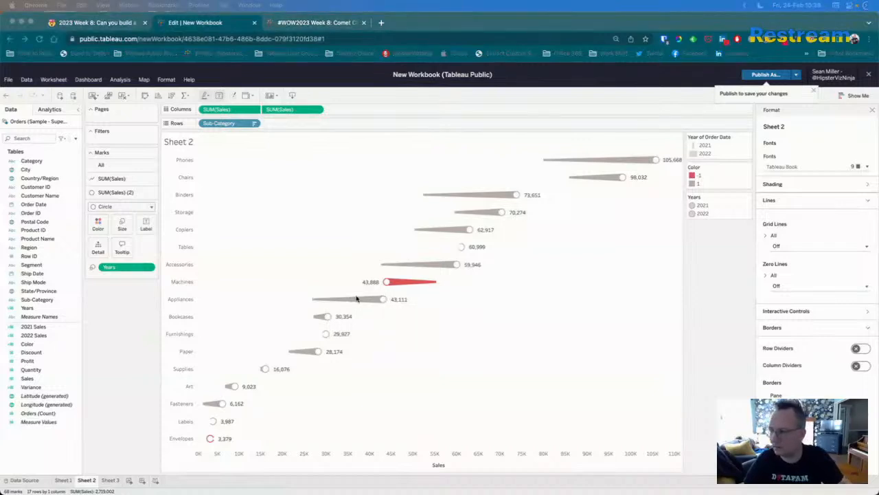
pyautogui.click(309, 22)
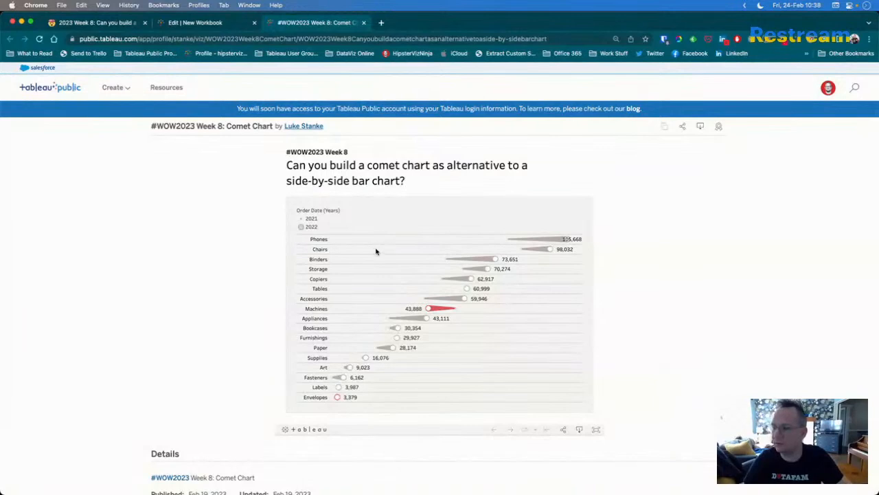
pyautogui.click(209, 29)
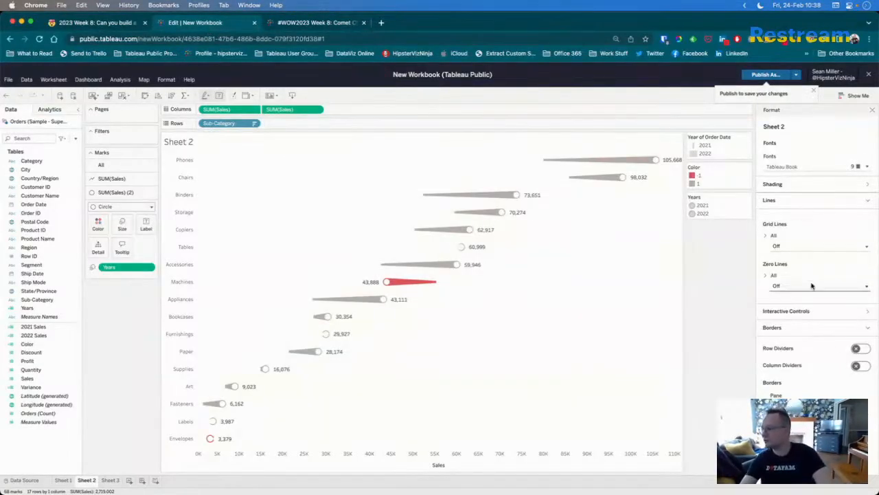
pyautogui.click(859, 349)
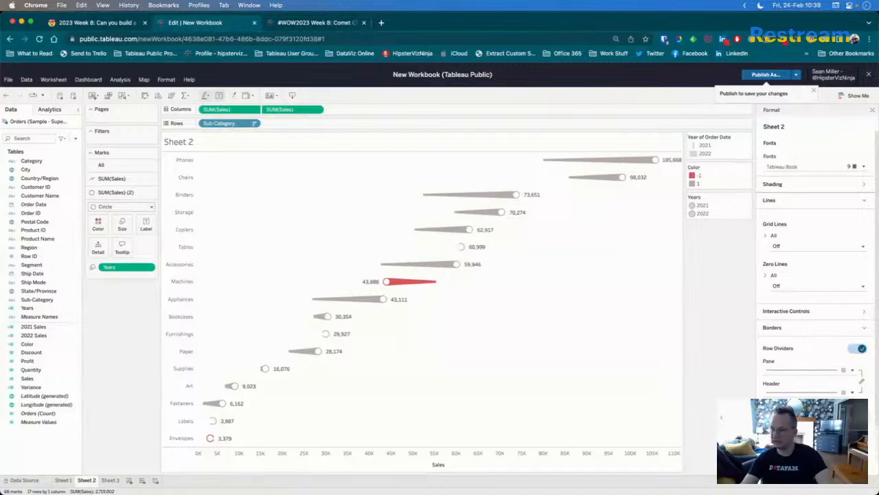
pyautogui.click(316, 23)
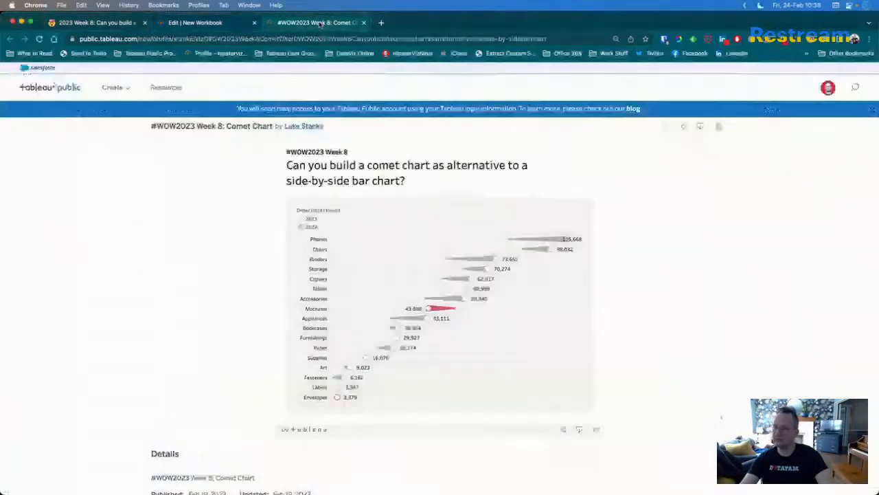
pyautogui.click(215, 24)
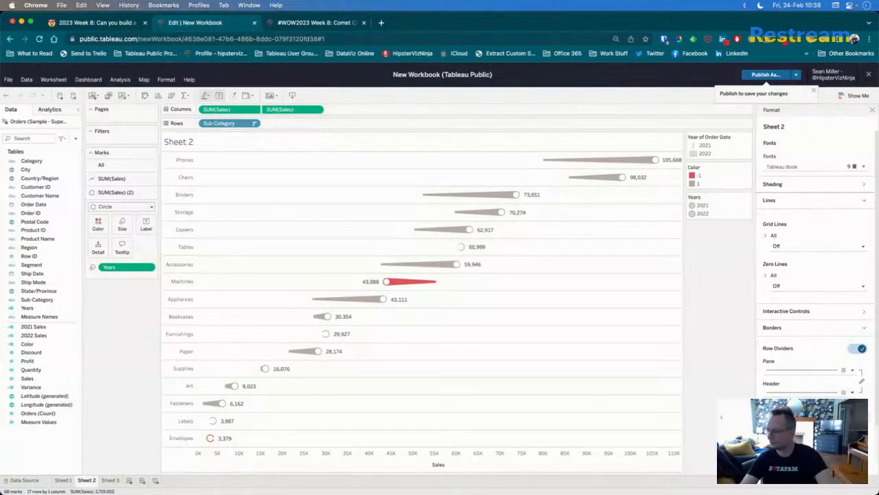
pyautogui.click(865, 332)
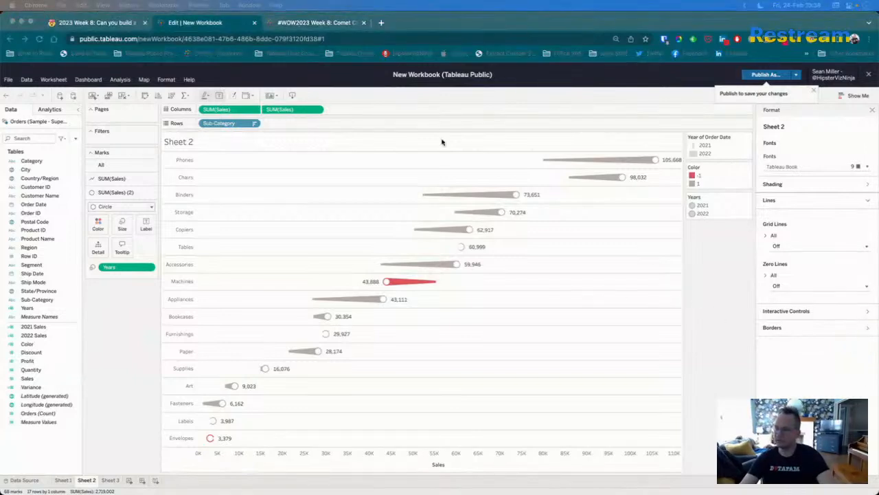
# - Compare the sheet with the reference chart and hide the Sales axis header
pyautogui.click(326, 24)
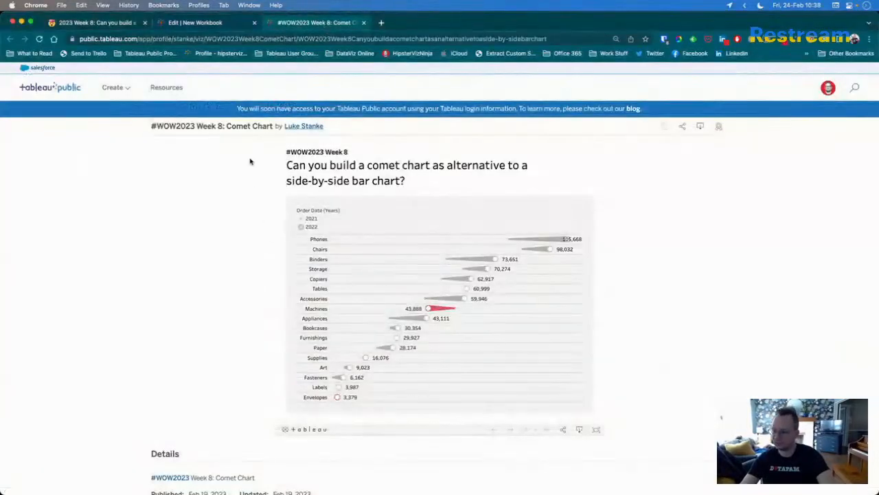
pyautogui.click(207, 23)
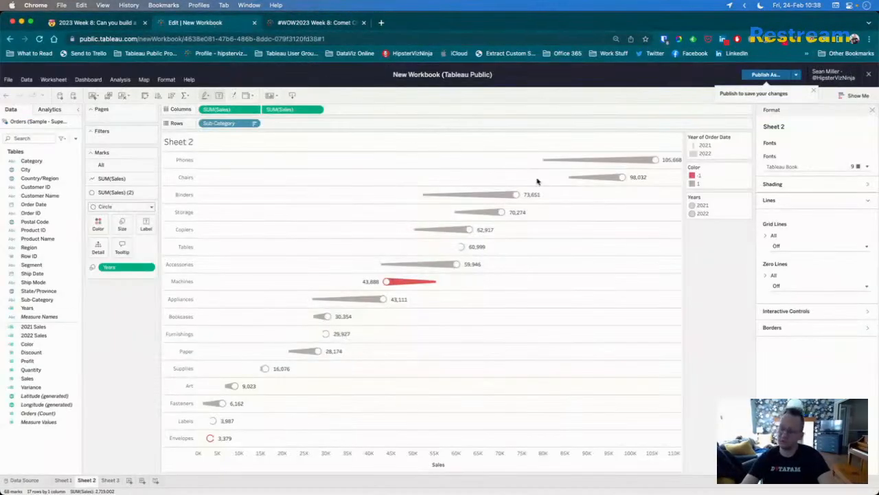
pyautogui.click(255, 123)
pyautogui.click(242, 160)
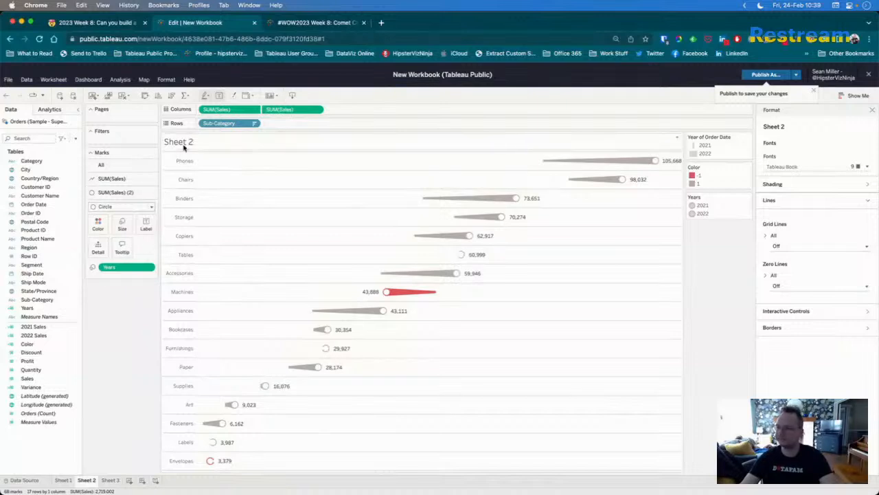
# - Delete Sheet 3 and Sheet 1, keeping only Sheet 2 with the comet chart
pyautogui.rightClick(92, 480)
pyautogui.click(127, 416)
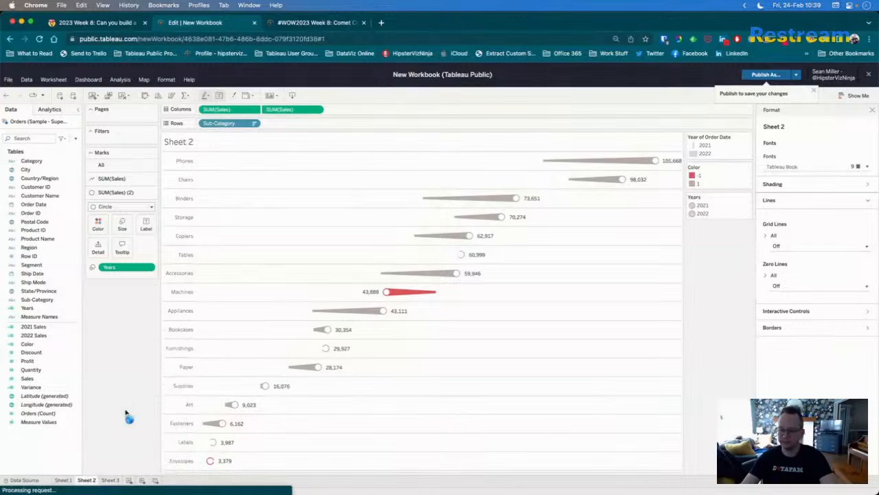
pyautogui.rightClick(65, 483)
pyautogui.click(83, 409)
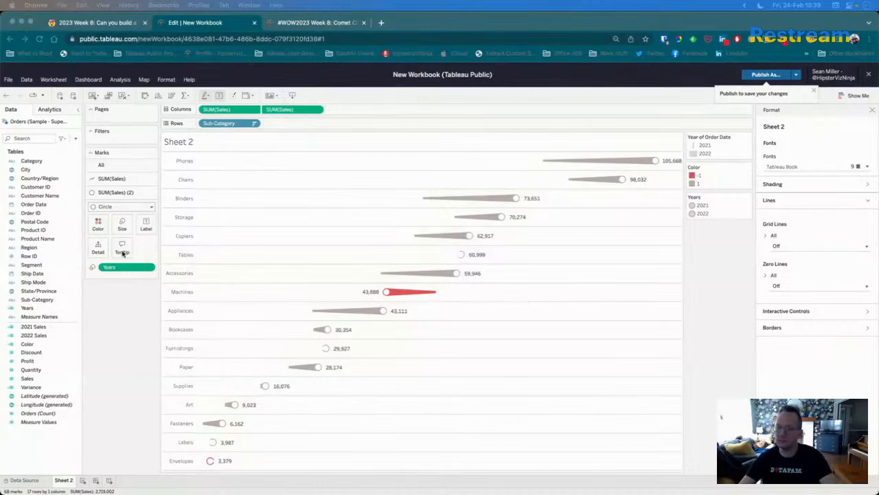
# - Give the SUM(Sales) (2) circle marks a light gray border
pyautogui.click(119, 181)
pyautogui.click(119, 193)
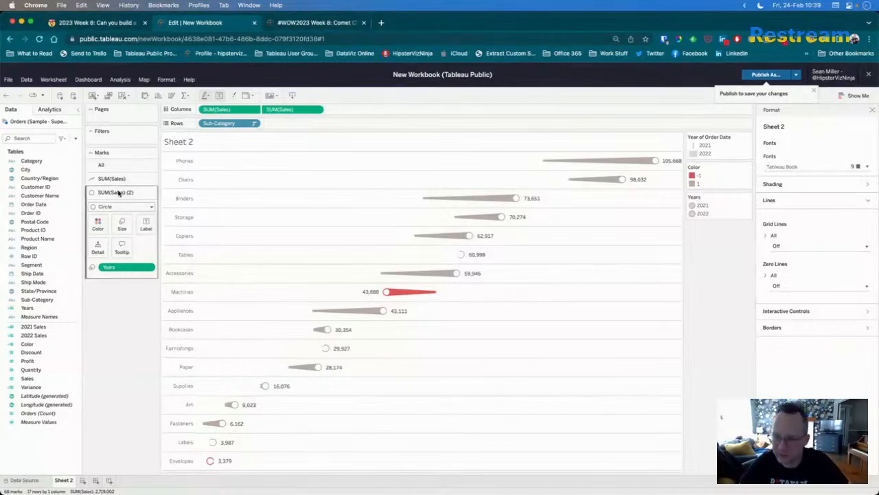
pyautogui.click(100, 222)
pyautogui.click(137, 321)
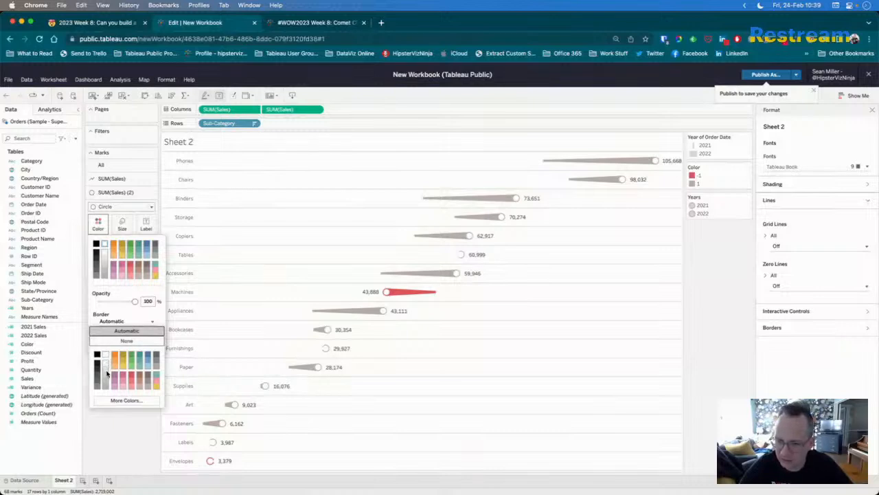
pyautogui.click(106, 377)
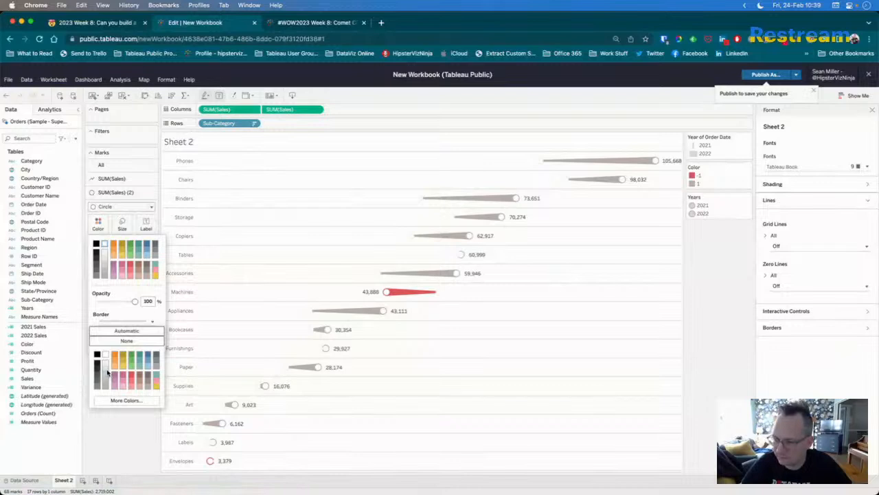
pyautogui.click(113, 443)
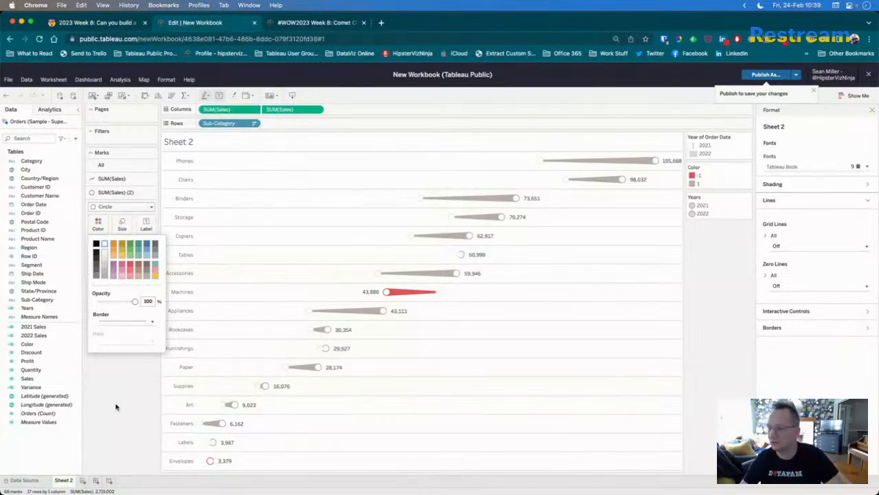
pyautogui.click(115, 404)
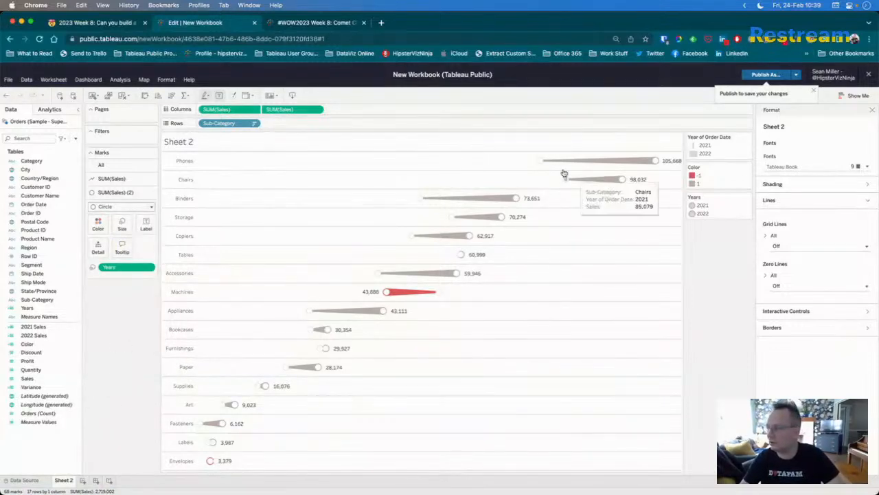
# - Examine the options of the Years and Year of Order Date legends and compare the comet marks with the reference chart
pyautogui.rightClick(746, 201)
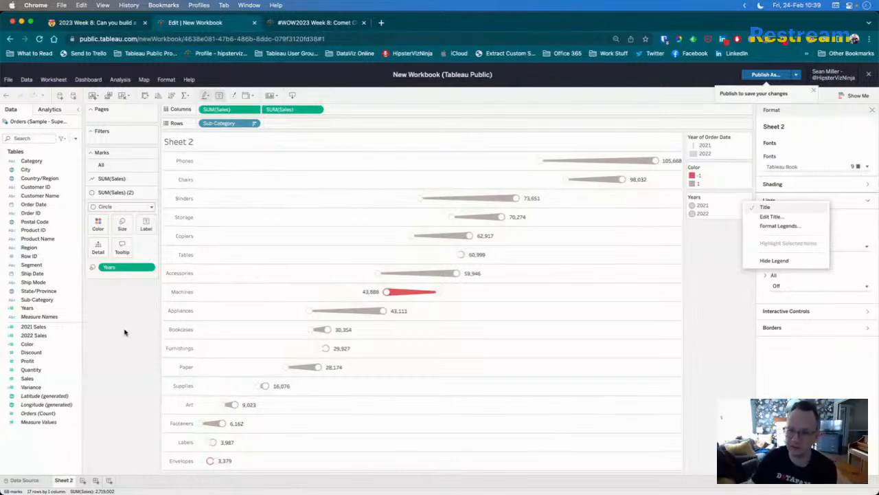
pyautogui.press('Escape')
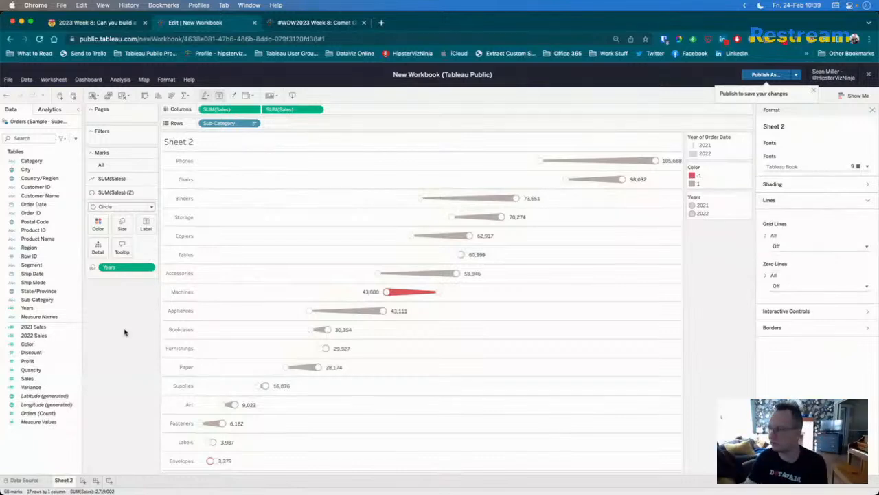
pyautogui.click(121, 221)
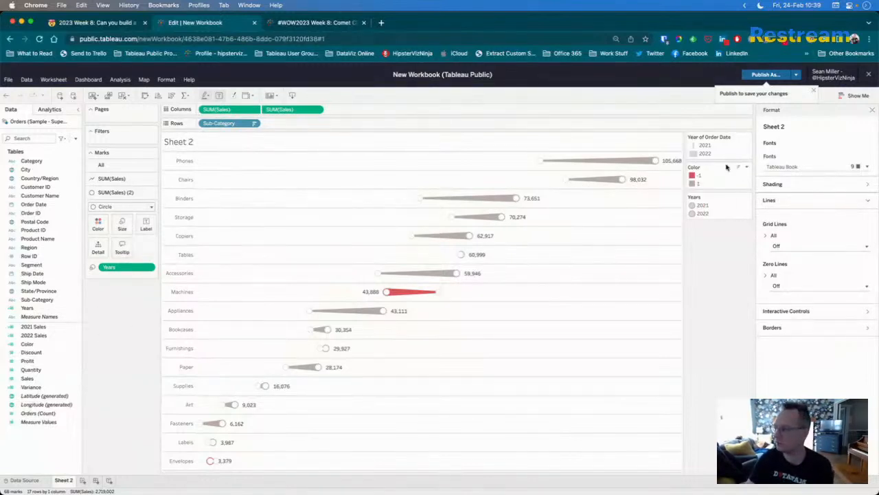
pyautogui.rightClick(746, 200)
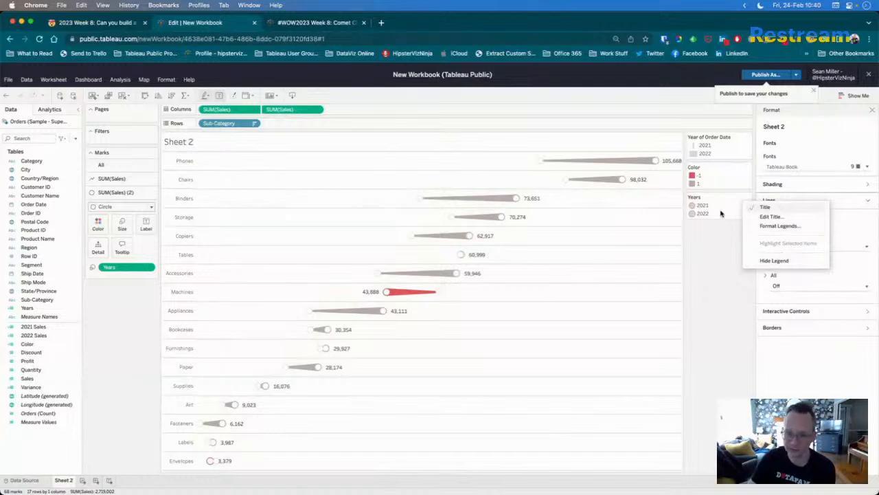
pyautogui.rightClick(737, 140)
pyautogui.rightClick(746, 139)
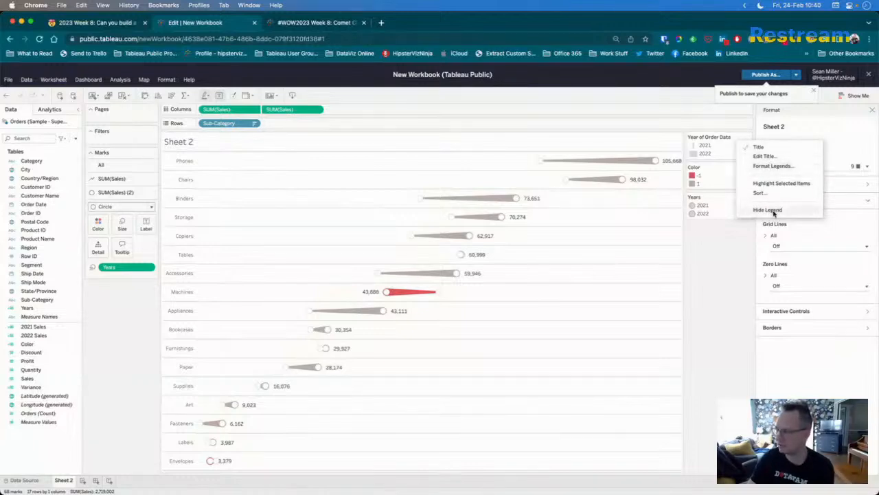
pyautogui.click(725, 239)
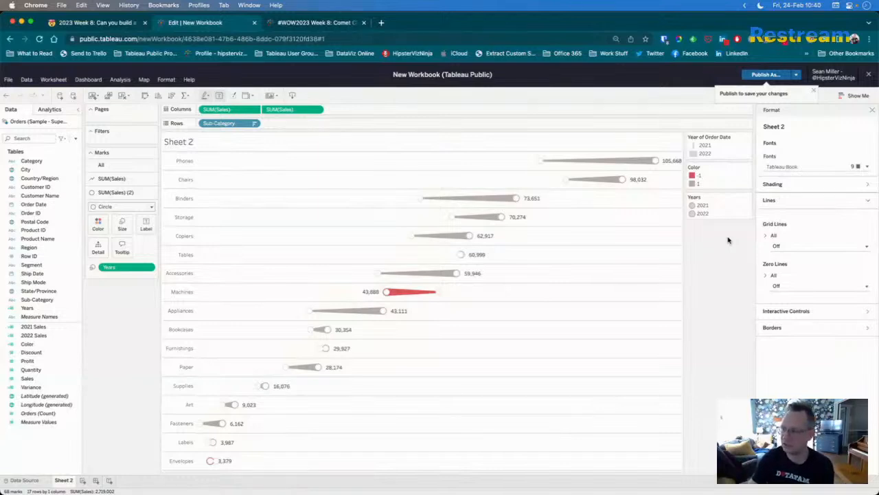
pyautogui.moveTo(564, 181)
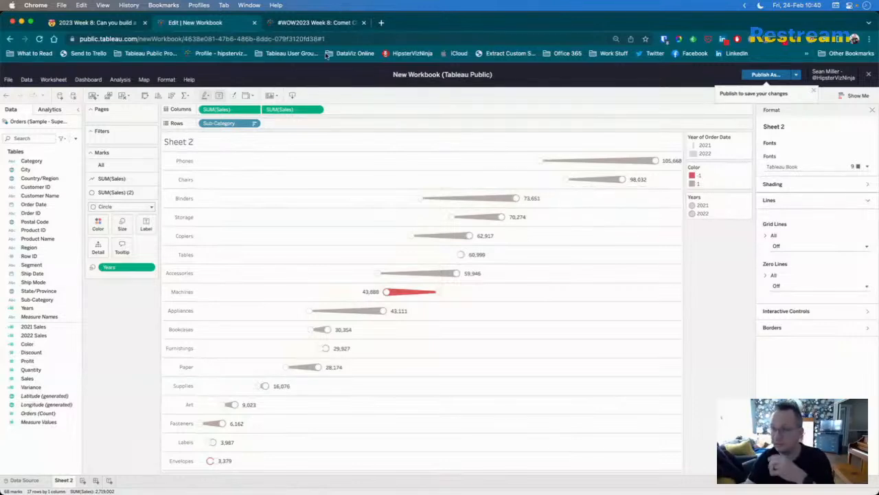
pyautogui.click(328, 23)
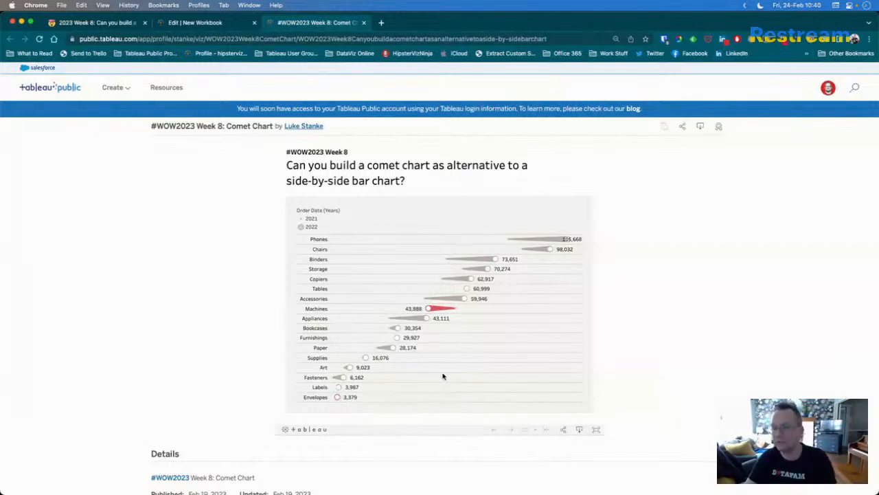
pyautogui.click(217, 26)
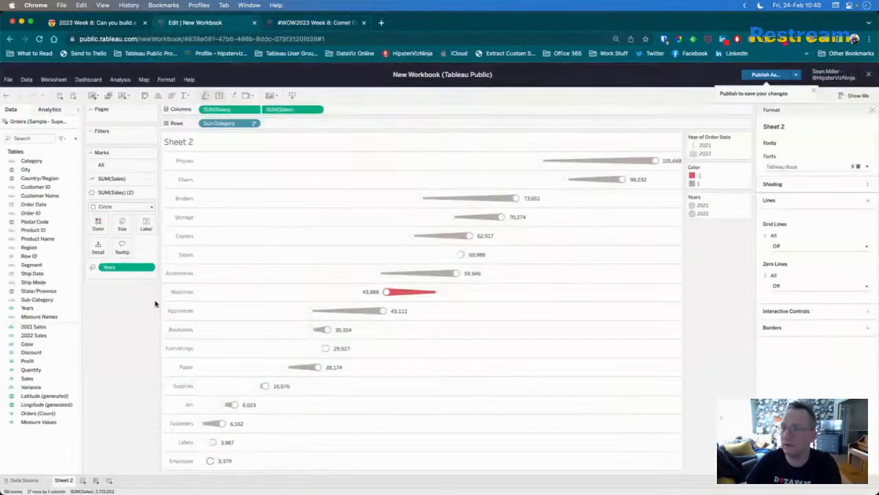
# - Create a new dashboard and set its fixed size to 800 x 700, as the challenge requirements specify
pyautogui.click(97, 481)
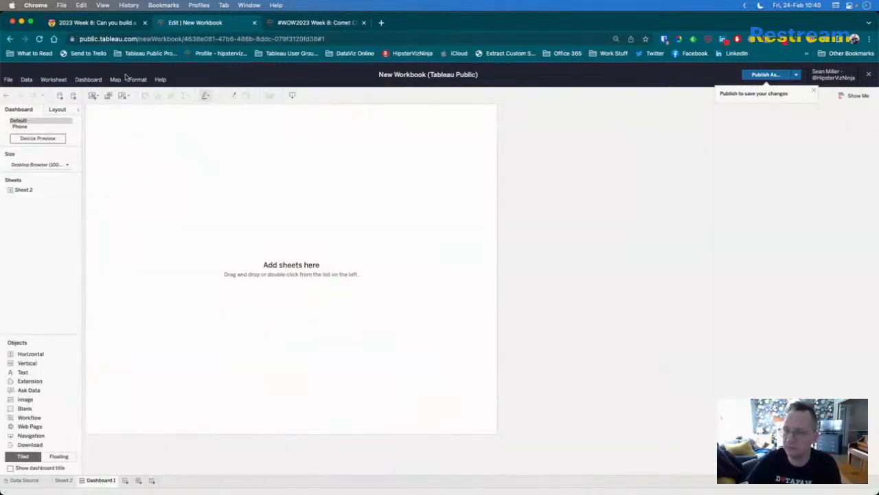
pyautogui.click(117, 26)
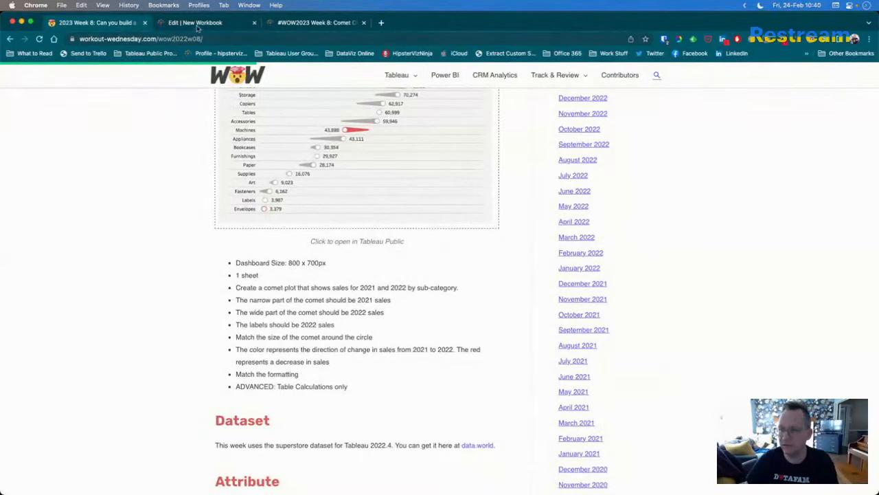
pyautogui.hotkey('ctrl', 'Tab')
pyautogui.click(40, 166)
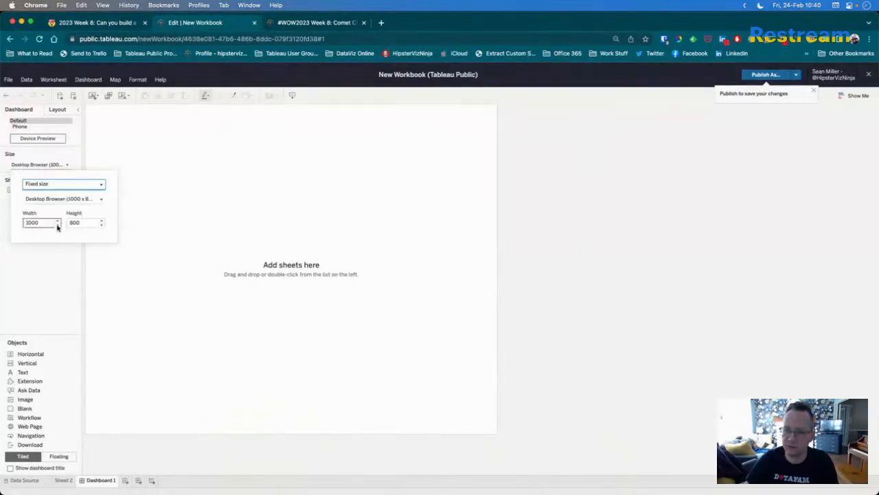
pyautogui.doubleClick(69, 223)
pyautogui.write('700')
pyautogui.press('Return')
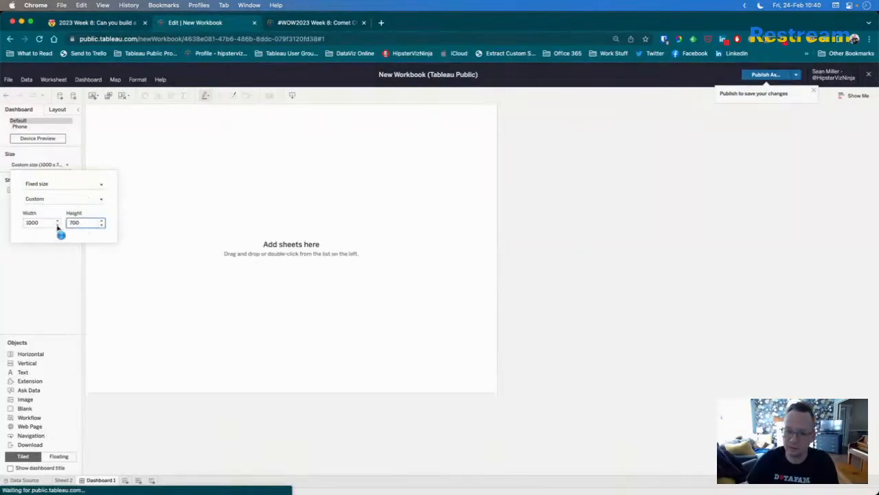
pyautogui.click(57, 221)
pyautogui.click(57, 225)
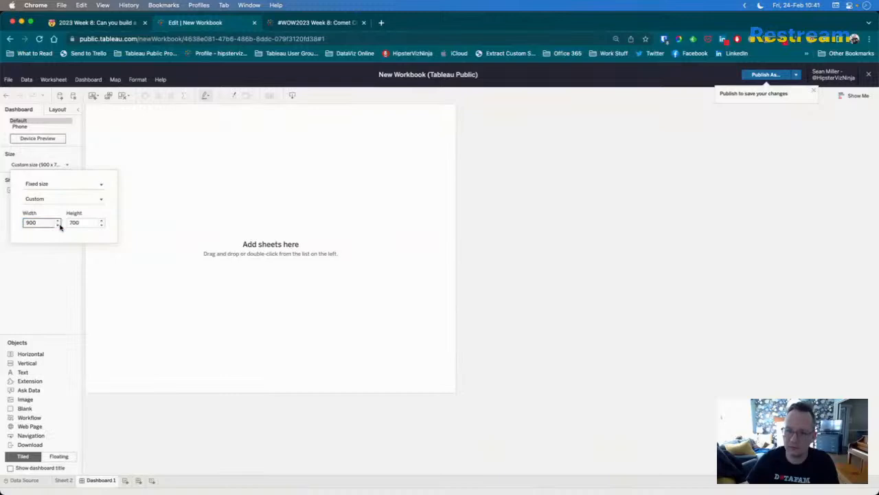
pyautogui.click(57, 226)
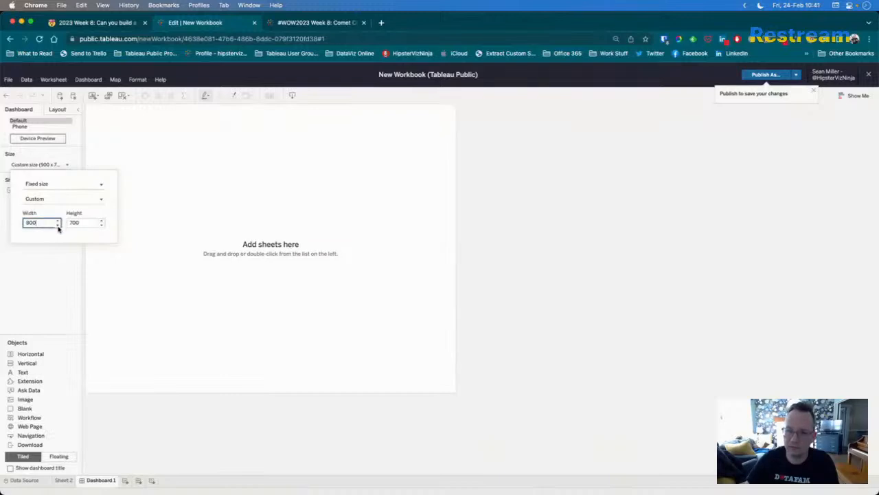
pyautogui.click(485, 284)
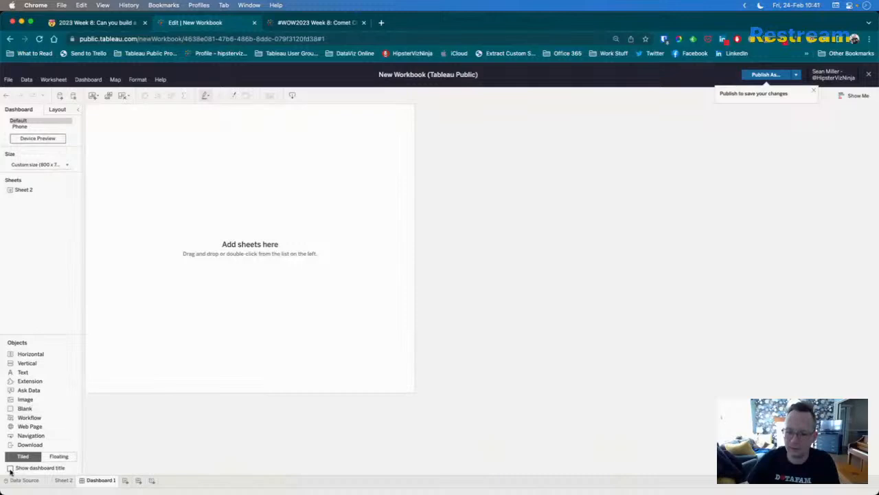
# - Show the dashboard title and clear its default sheet-name text
pyautogui.click(10, 468)
pyautogui.click(157, 121)
pyautogui.doubleClick(157, 121)
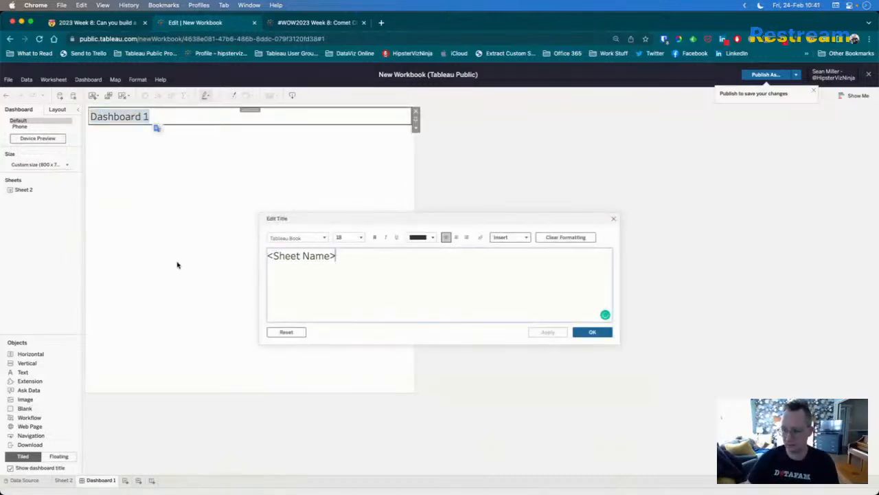
pyautogui.press('super+a')
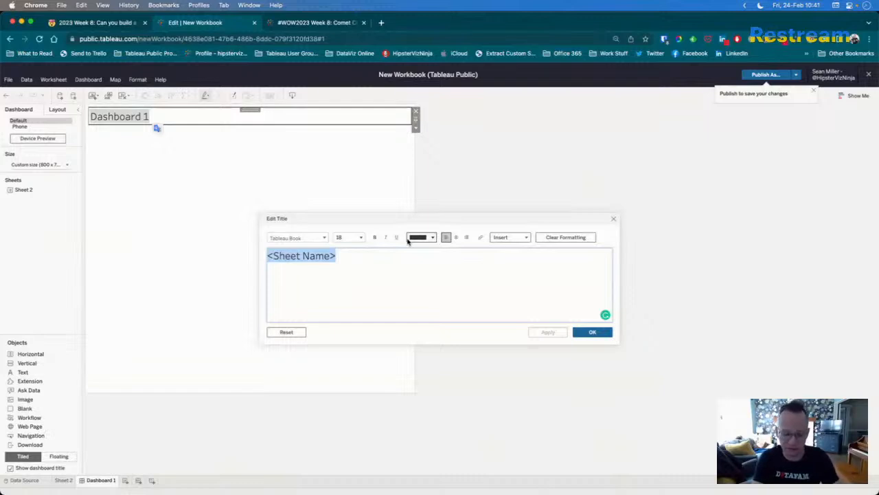
pyautogui.write('Fuiriu')
pyautogui.press('BackSpace')
pyautogui.press('BackSpace')
pyautogui.press('BackSpace')
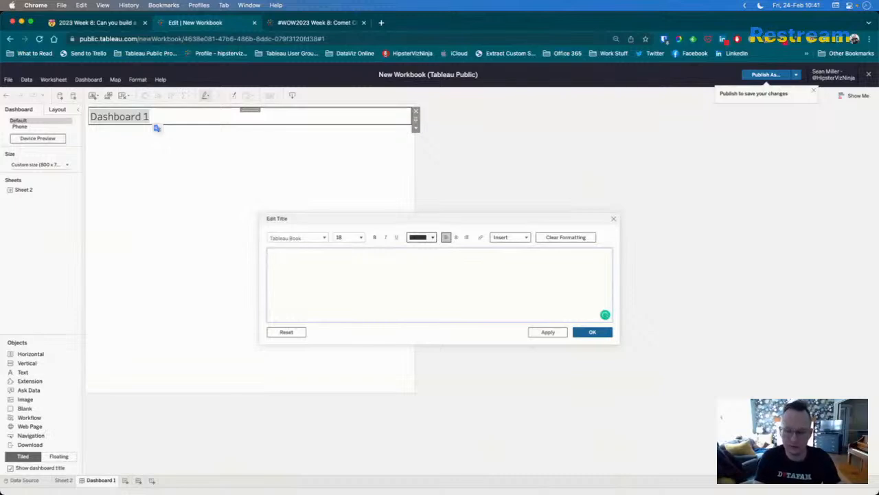
# - Check the reference heading and enter the dashboard title text "#WOW2023 week 8: Can you build a comet chart?"
pyautogui.click(339, 26)
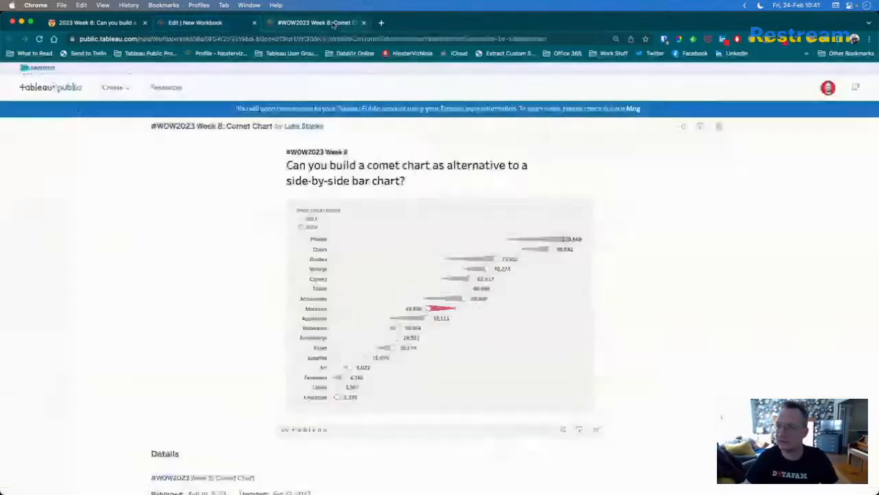
pyautogui.click(213, 24)
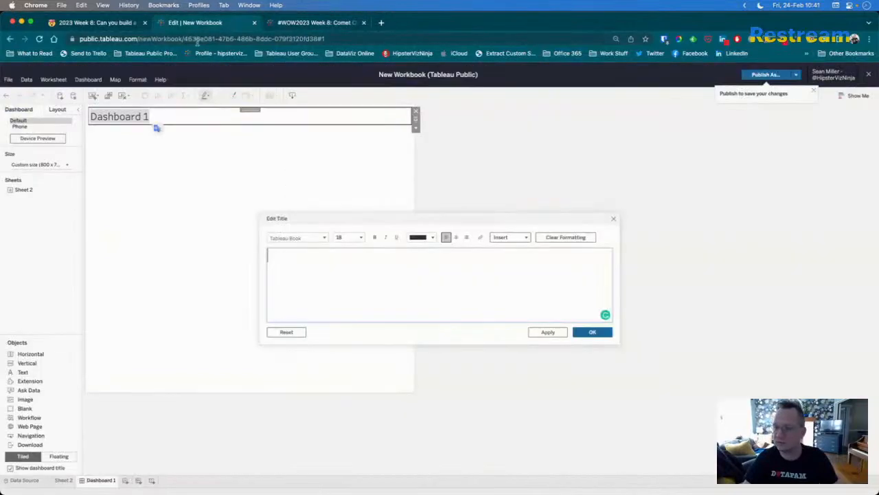
pyautogui.write('#WOW2023')
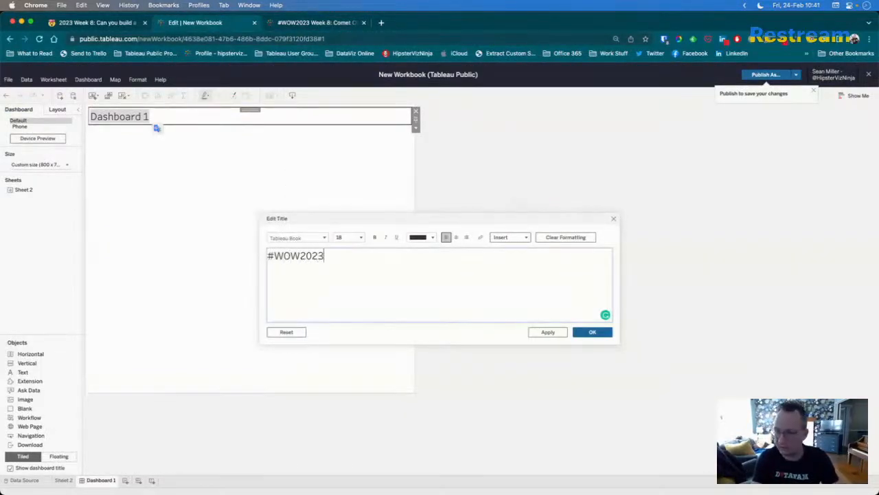
pyautogui.write(' w')
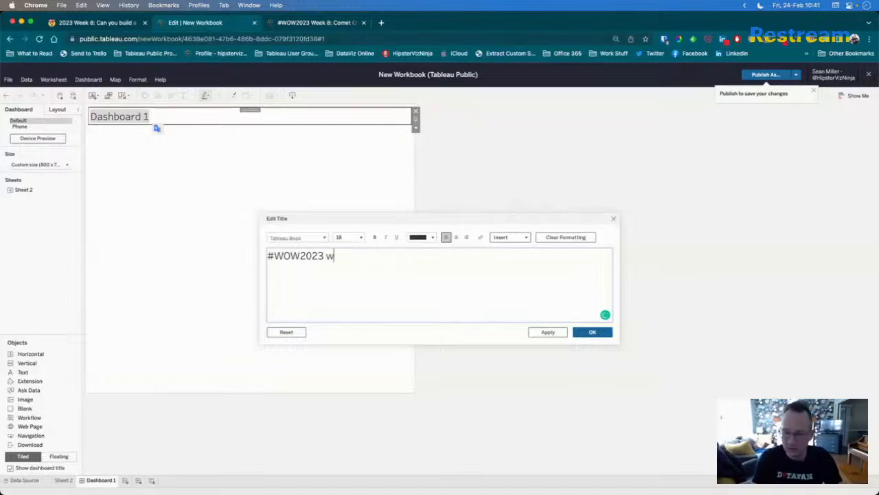
pyautogui.write('eek 8')
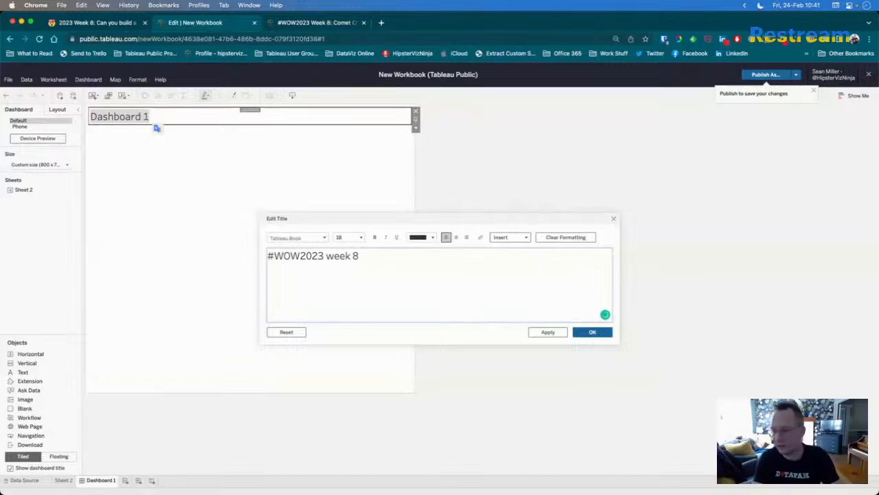
pyautogui.write(': Can you')
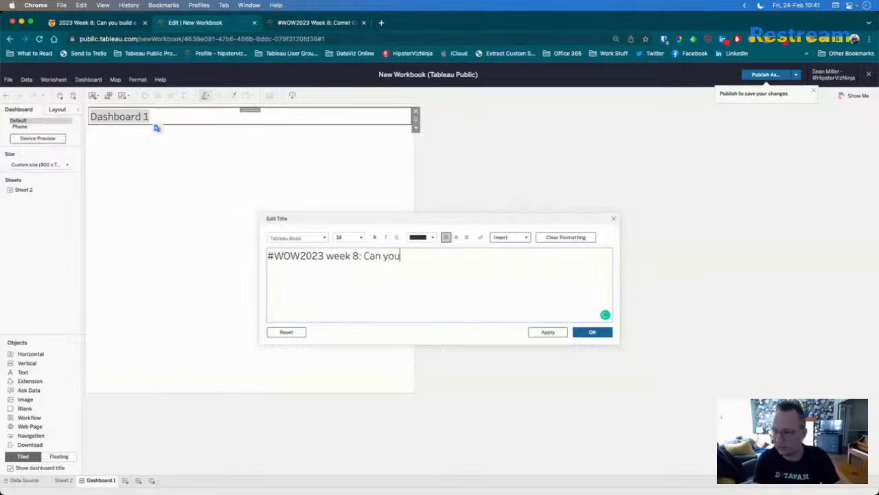
pyautogui.write(' build a come')
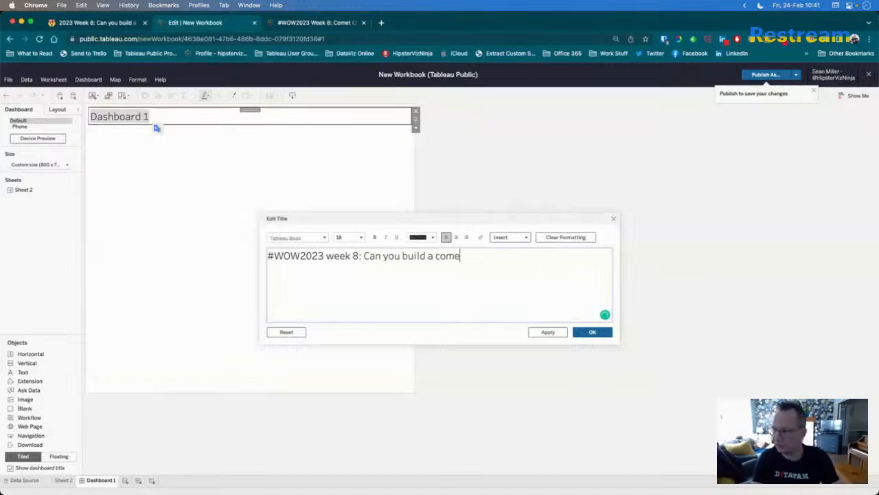
pyautogui.write('t chart')
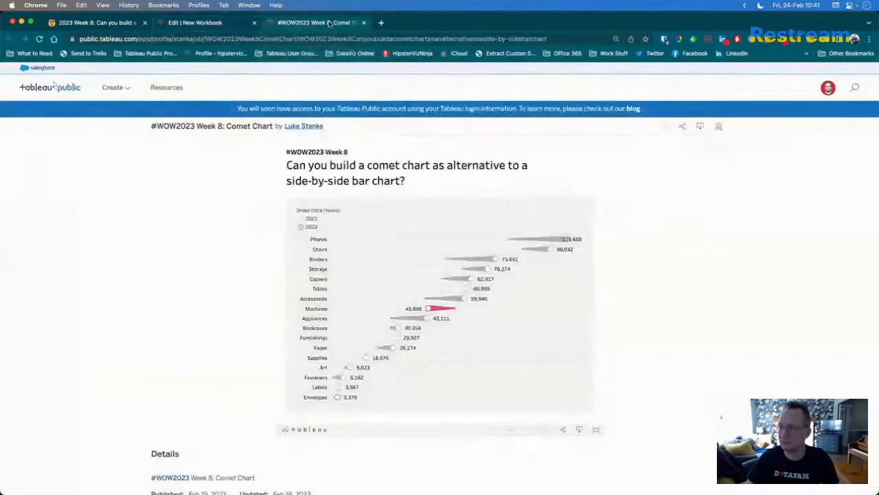
pyautogui.click(323, 24)
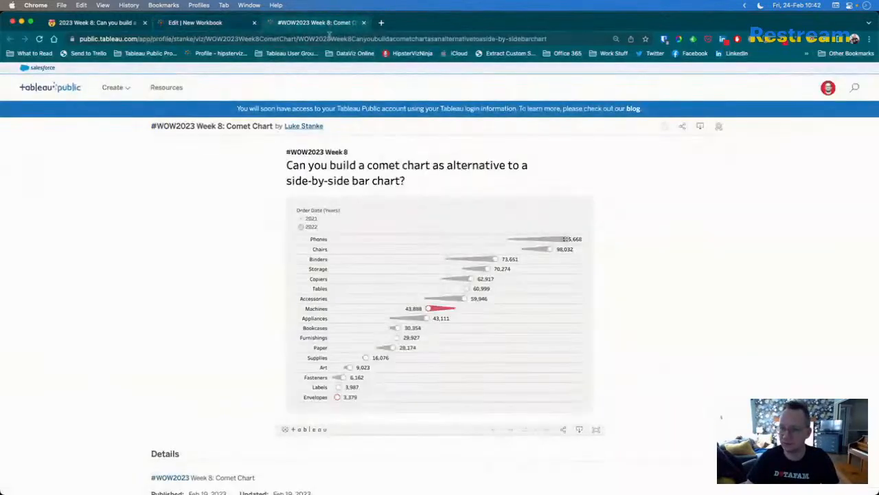
pyautogui.click(103, 23)
pyautogui.click(217, 38)
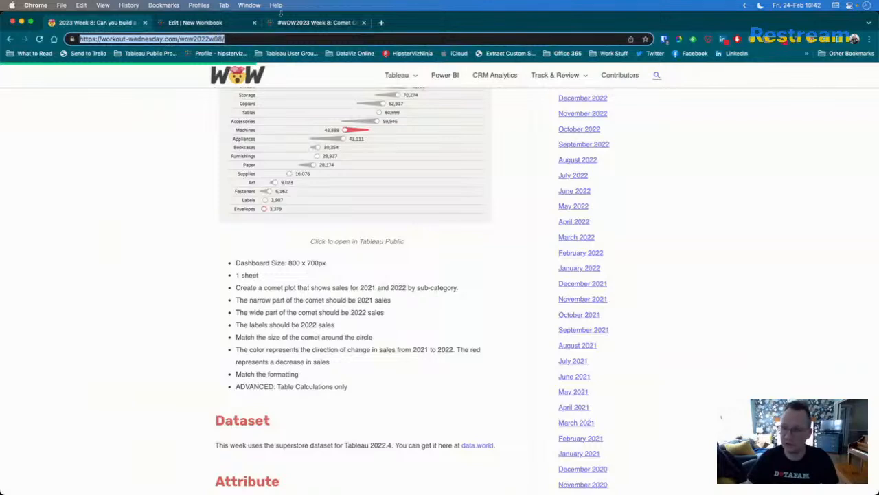
pyautogui.click(309, 22)
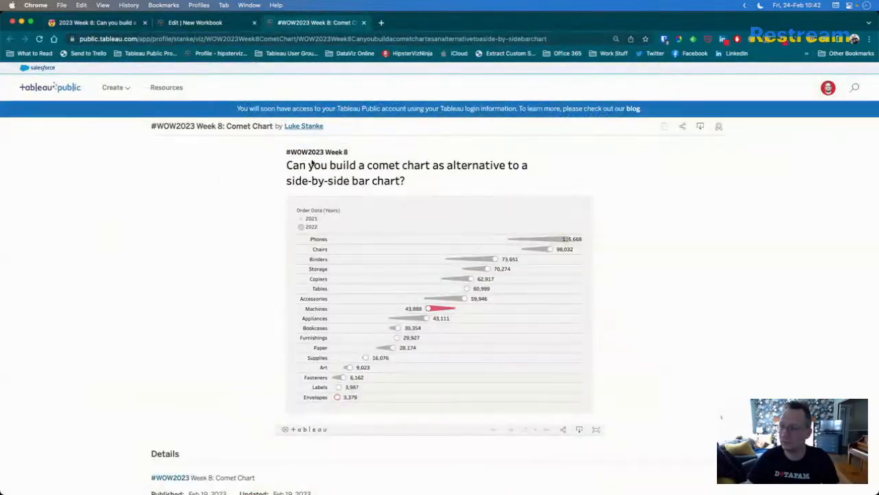
pyautogui.click(215, 24)
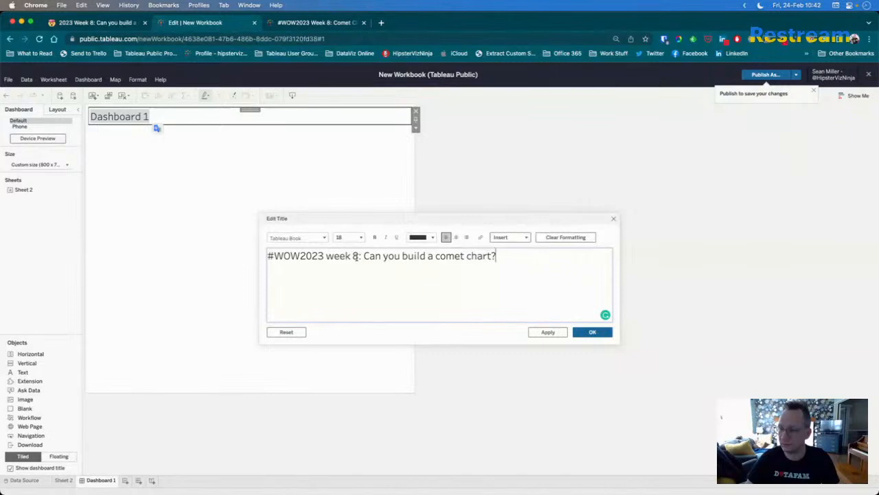
pyautogui.moveTo(359, 258); pyautogui.dragTo(327, 255)
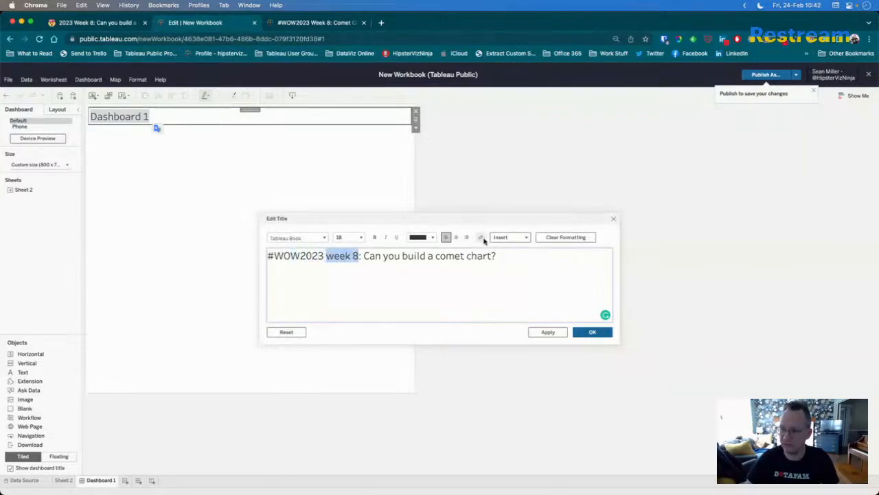
pyautogui.click(482, 239)
pyautogui.click(395, 291)
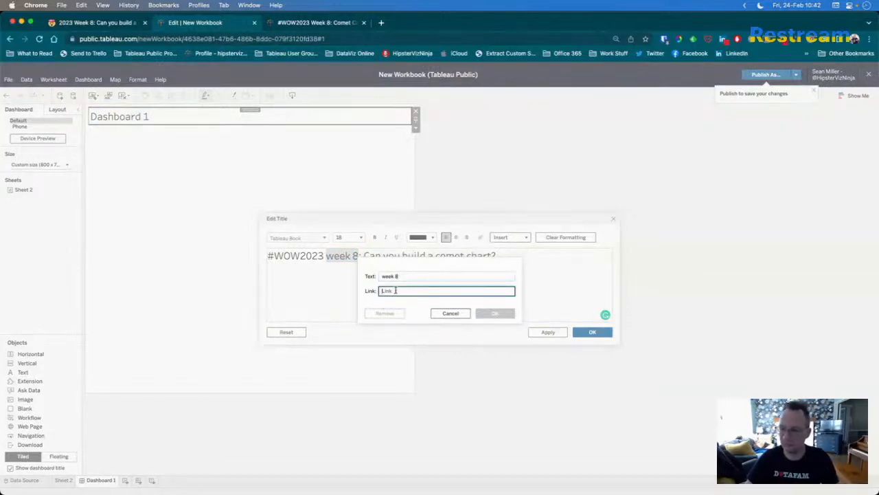
pyautogui.write('https://workout-wednesday.com/2023w08tab/')
pyautogui.press('Return')
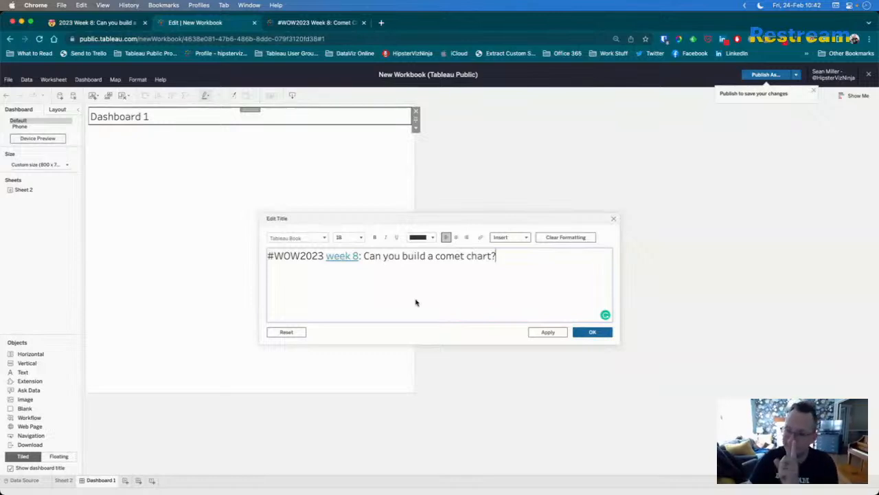
pyautogui.click(582, 334)
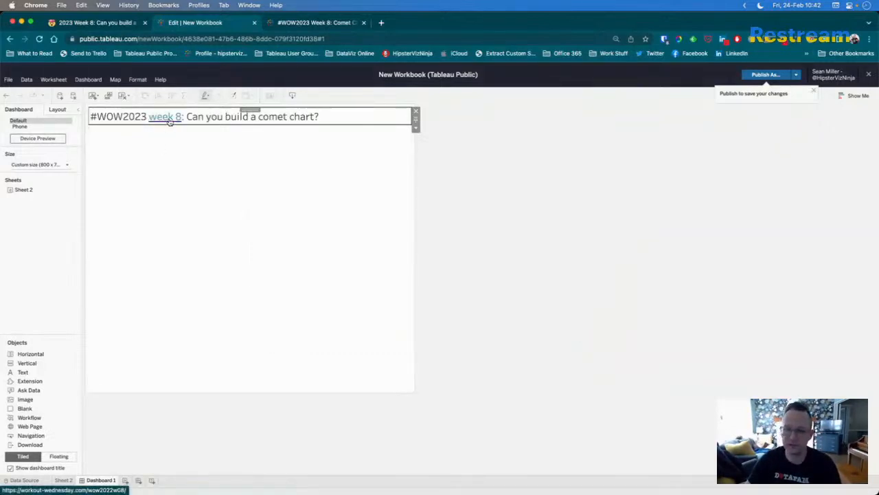
pyautogui.click(454, 223)
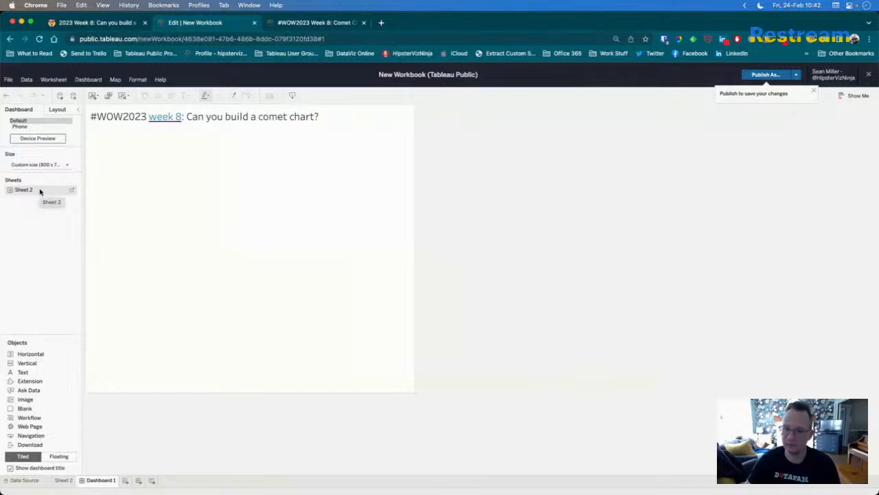
# - Place Sheet 2 on the dashboard below the title and move the Year of Order Date legend between title and chart
pyautogui.moveTo(39, 191); pyautogui.dragTo(215, 152)
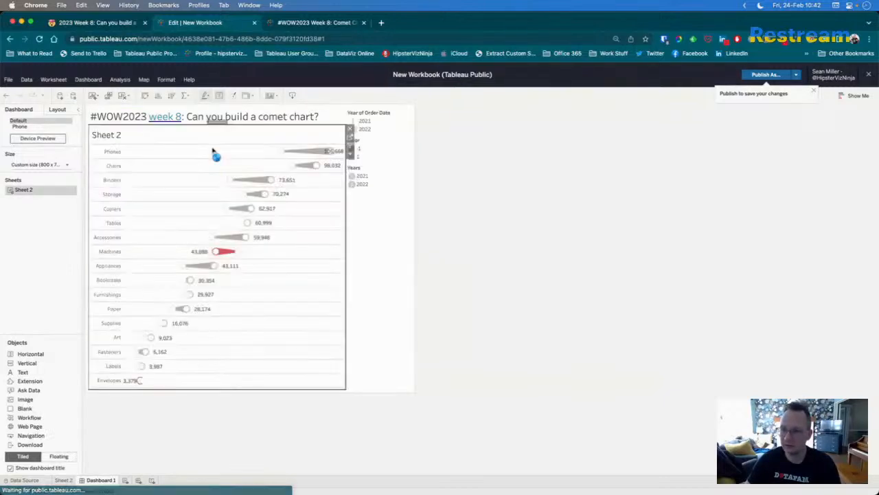
pyautogui.click(385, 121)
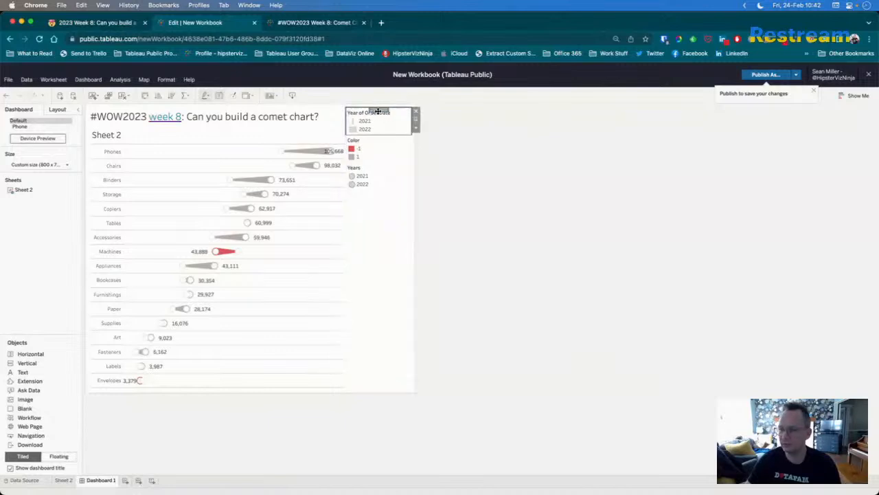
pyautogui.moveTo(374, 109); pyautogui.dragTo(277, 122)
pyautogui.moveTo(259, 130); pyautogui.dragTo(261, 131)
# - Remove the side container holding the Color and Years legends from the dashboard
pyautogui.click(379, 208)
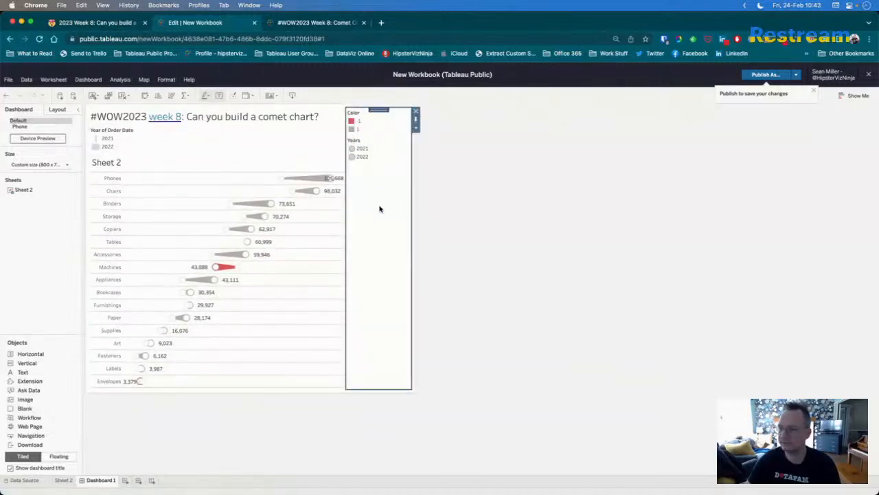
pyautogui.click(416, 111)
pyautogui.click(212, 147)
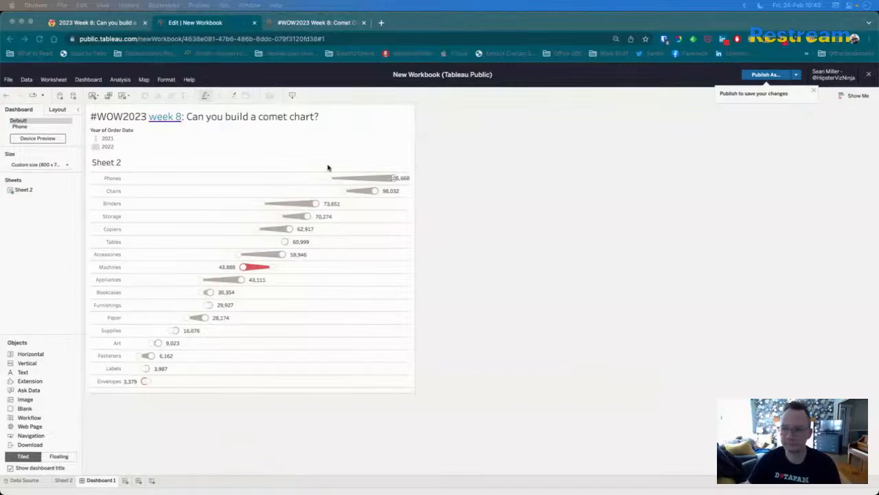
# - Review the challenge requirements and the reference comet chart's layout and formatting
pyautogui.click(87, 26)
pyautogui.scroll(-1, 280, 371)
pyautogui.scroll(3, 279, 392)
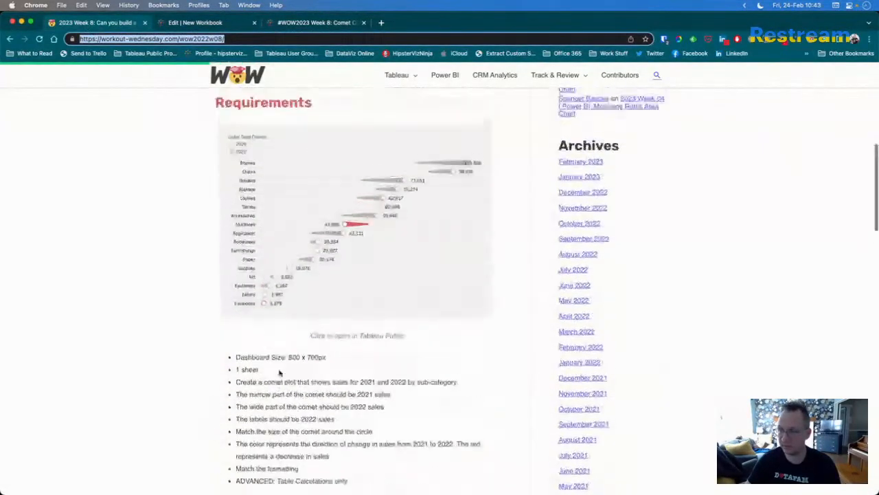
pyautogui.click(309, 25)
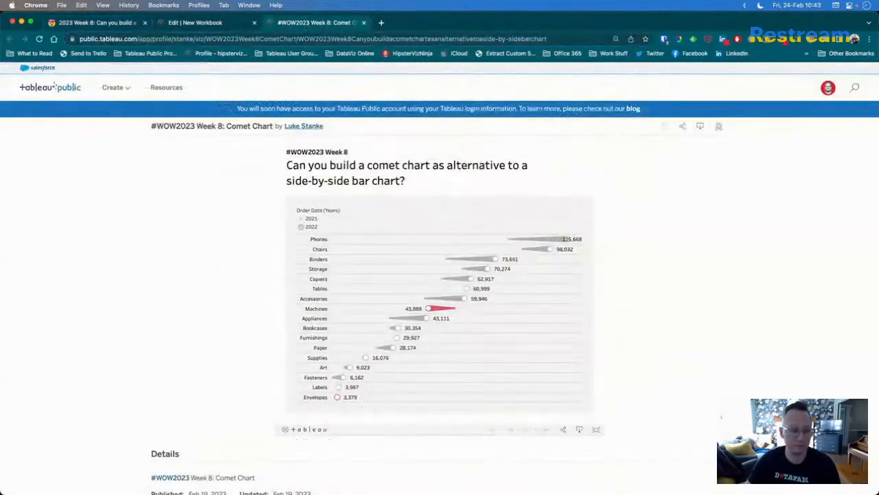